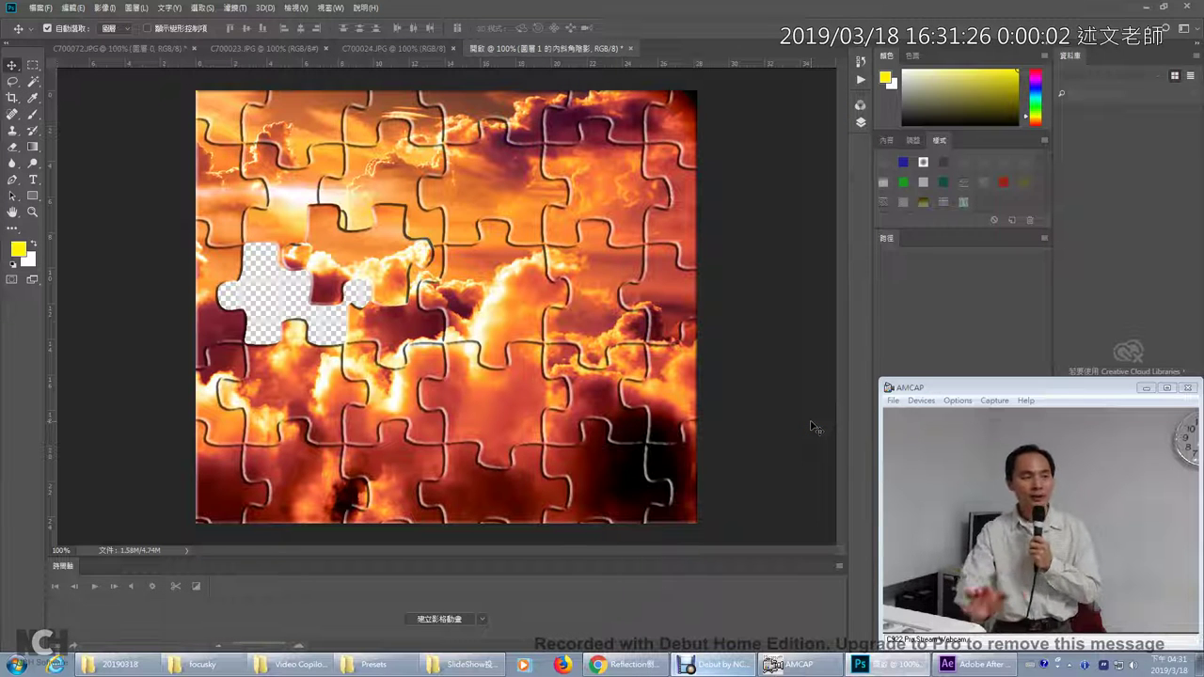
- Switch to After Effects and set the composition viewer to 50% at Half resolution
{"action": "left_click", "coordinate": [983, 664]}
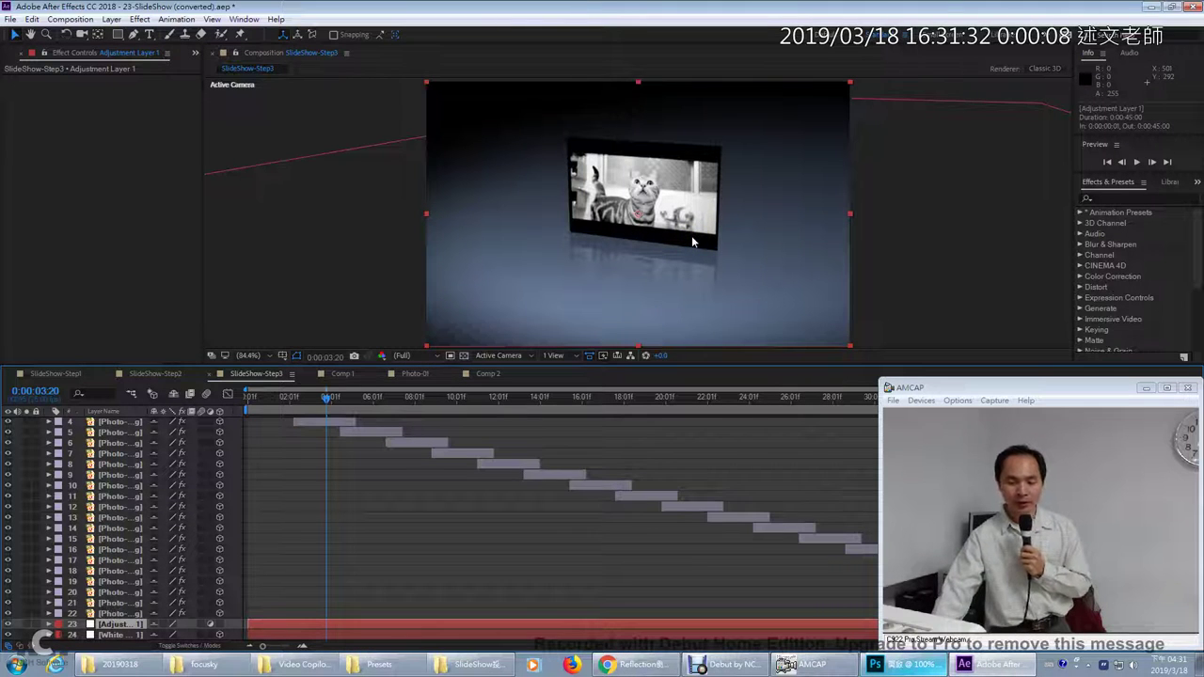
{"action": "key", "text": "comma"}
{"action": "key", "text": "comma"}
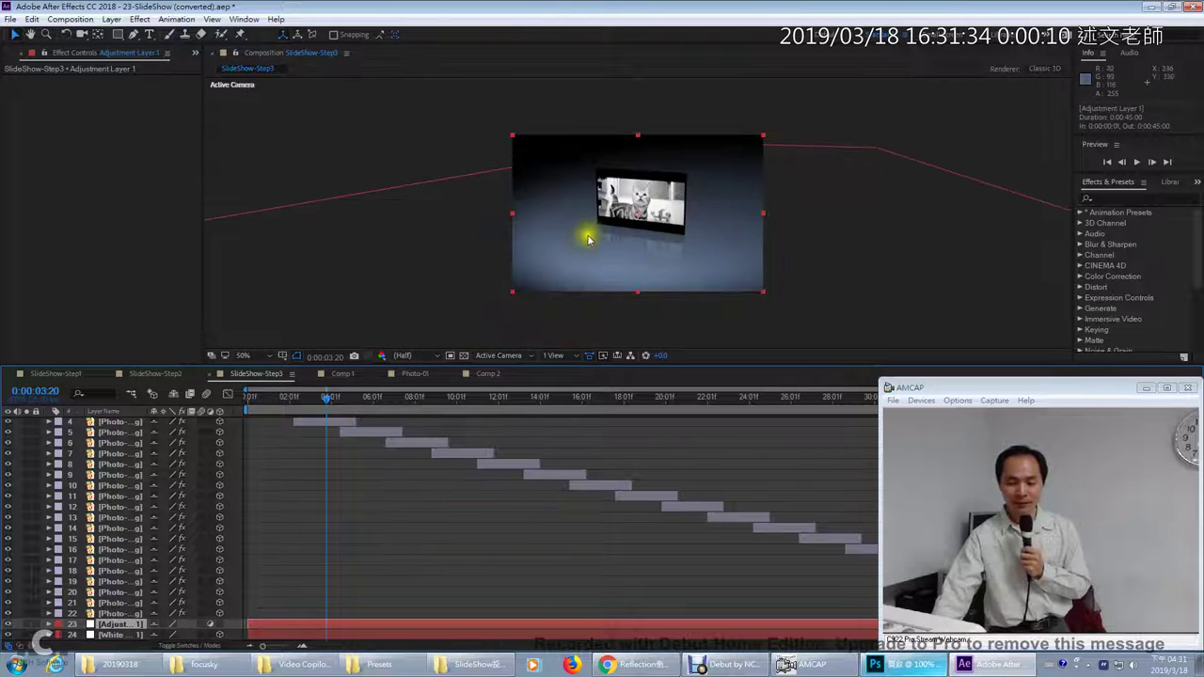
{"action": "left_click", "coordinate": [586, 242]}
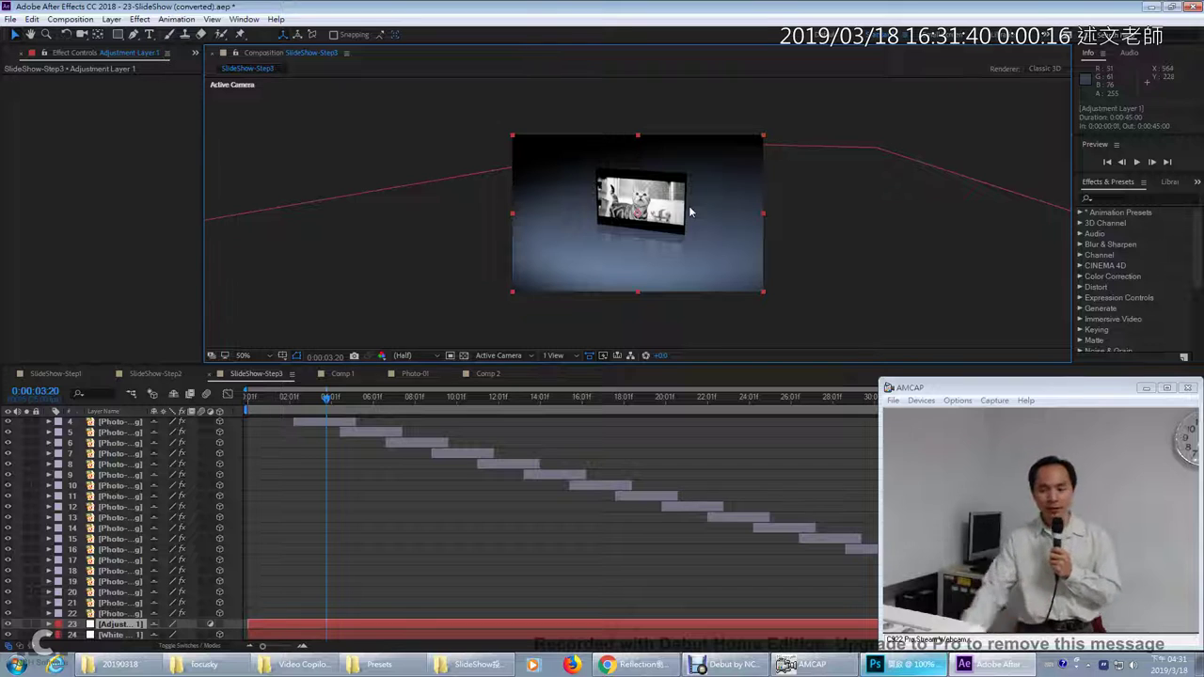
- Deselect all layers, move the webcam window aside, and return to Photoshop
{"action": "left_click", "coordinate": [127, 636]}
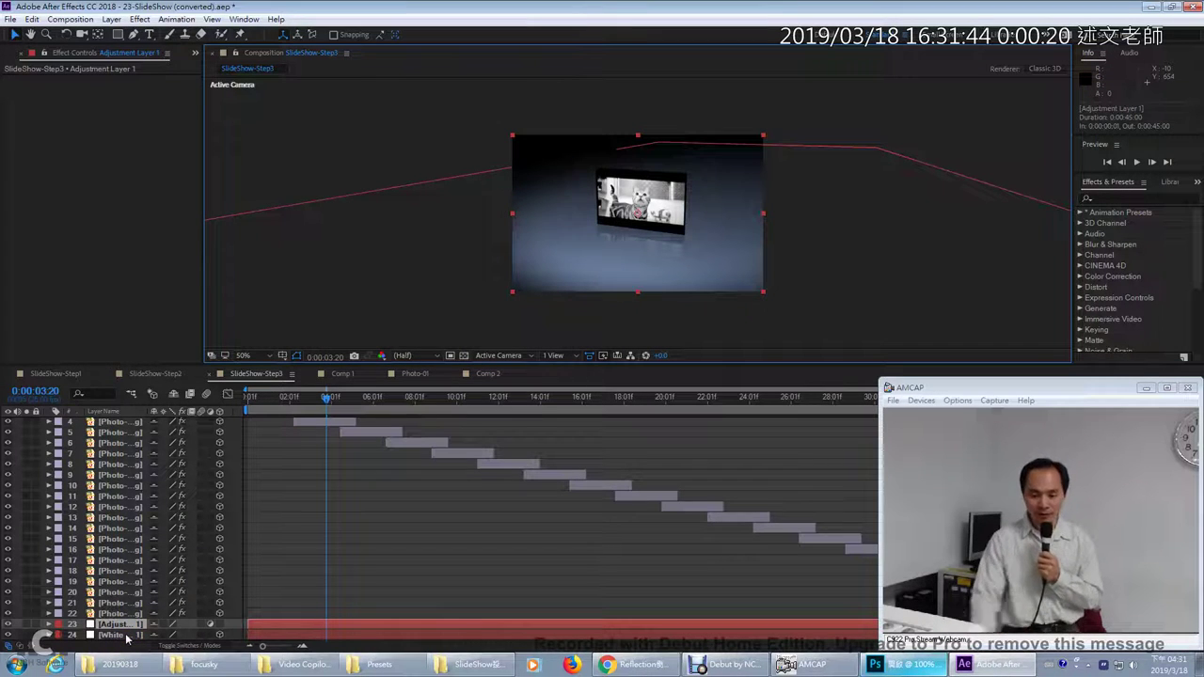
{"action": "left_click", "coordinate": [12, 630]}
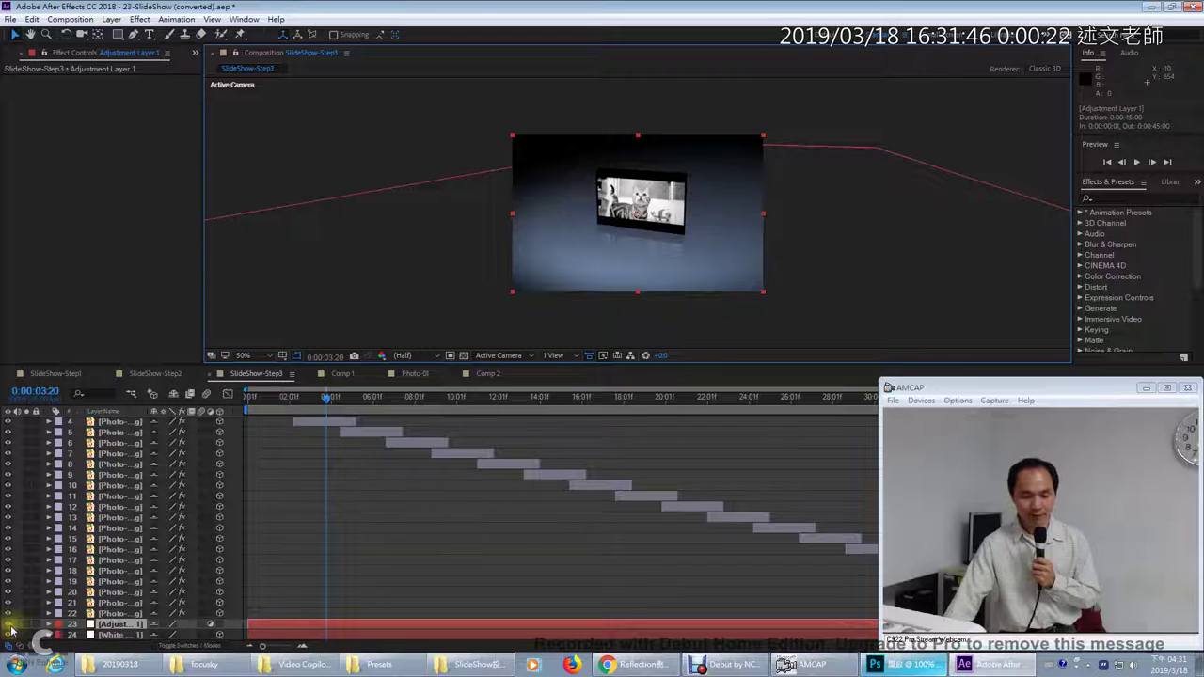
{"action": "left_click", "coordinate": [10, 625]}
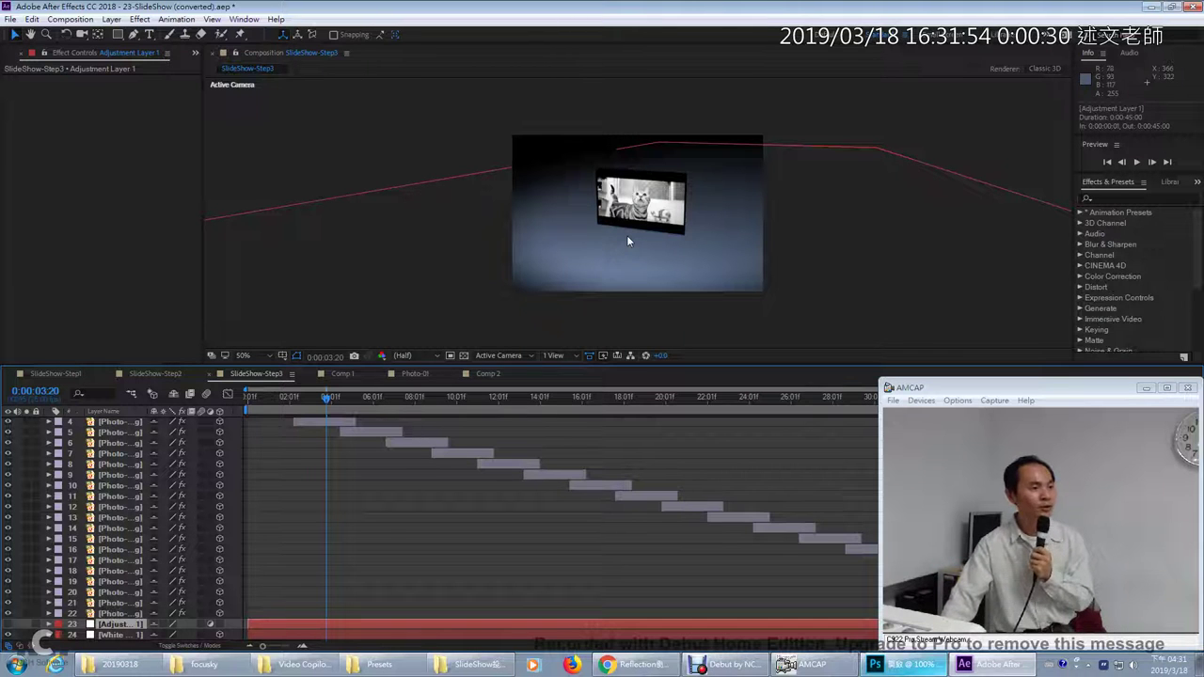
{"action": "left_click", "coordinate": [628, 241]}
{"action": "left_click", "coordinate": [1098, 403]}
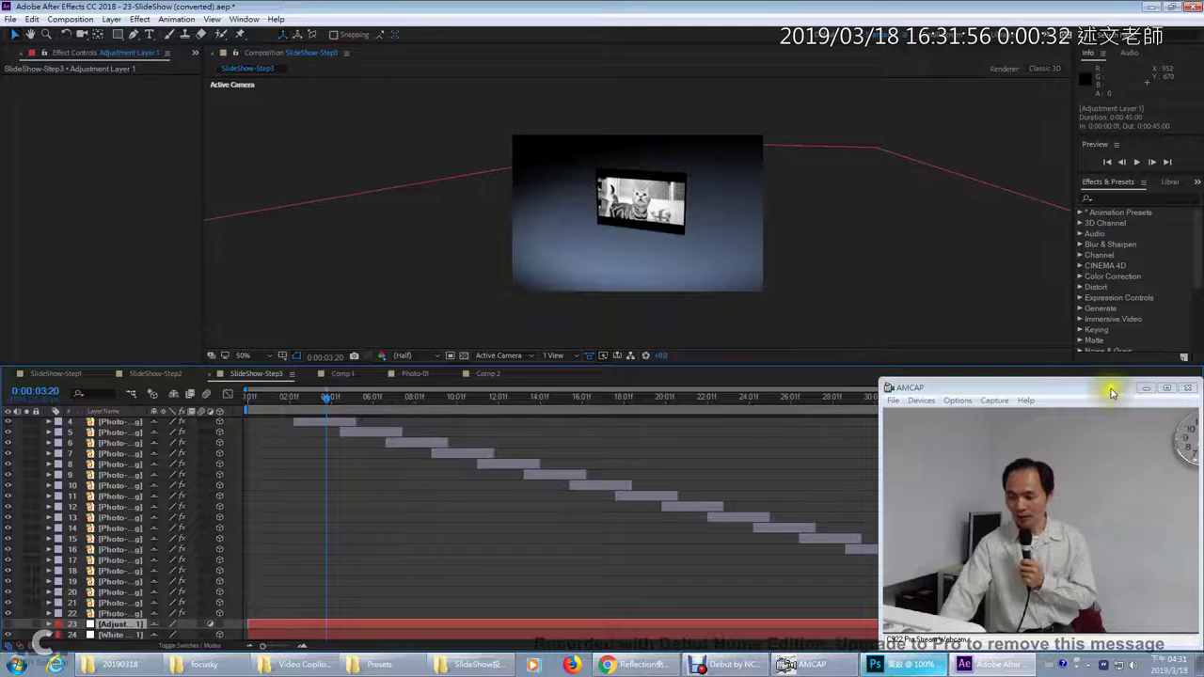
{"action": "left_click_drag", "start_coordinate": [1098, 403], "coordinate": [232, 394]}
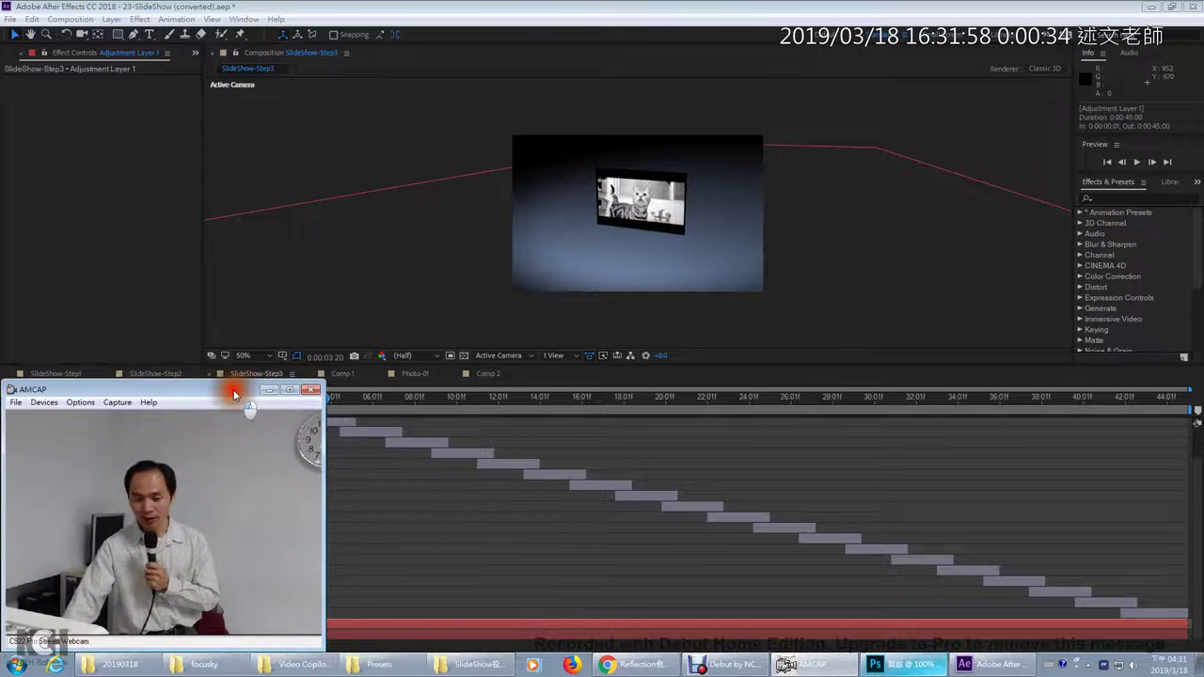
{"action": "left_click", "coordinate": [889, 664]}
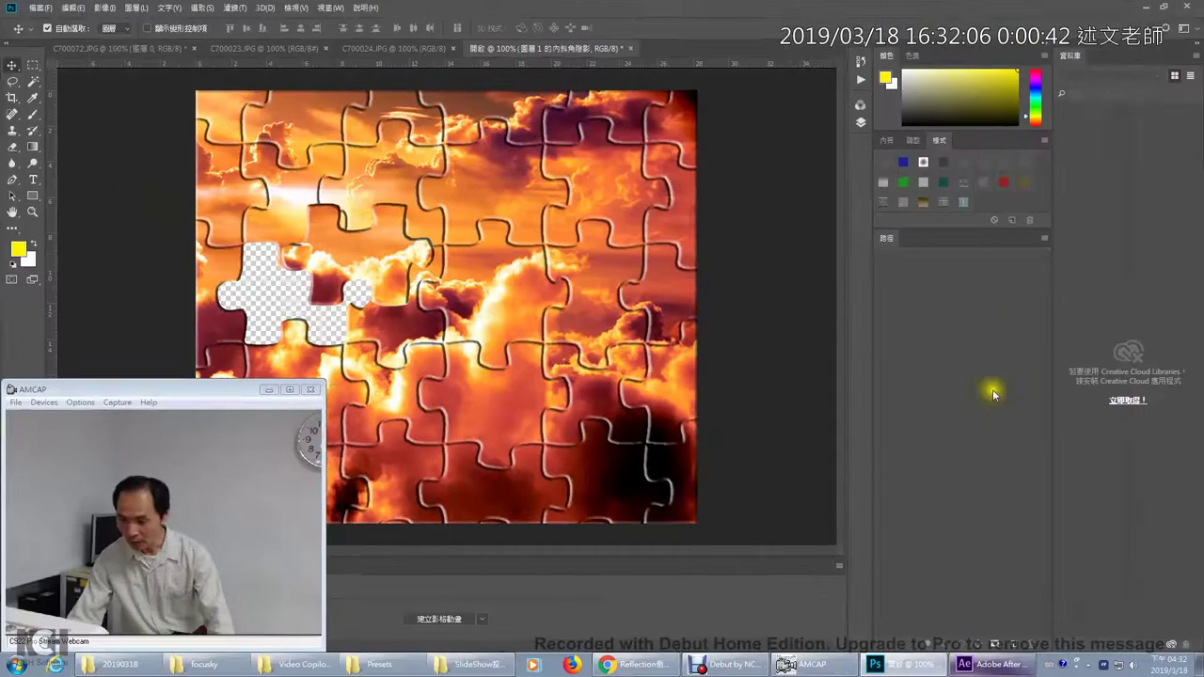
- Show the Layers panel for the puzzle document
{"action": "left_click", "coordinate": [860, 121]}
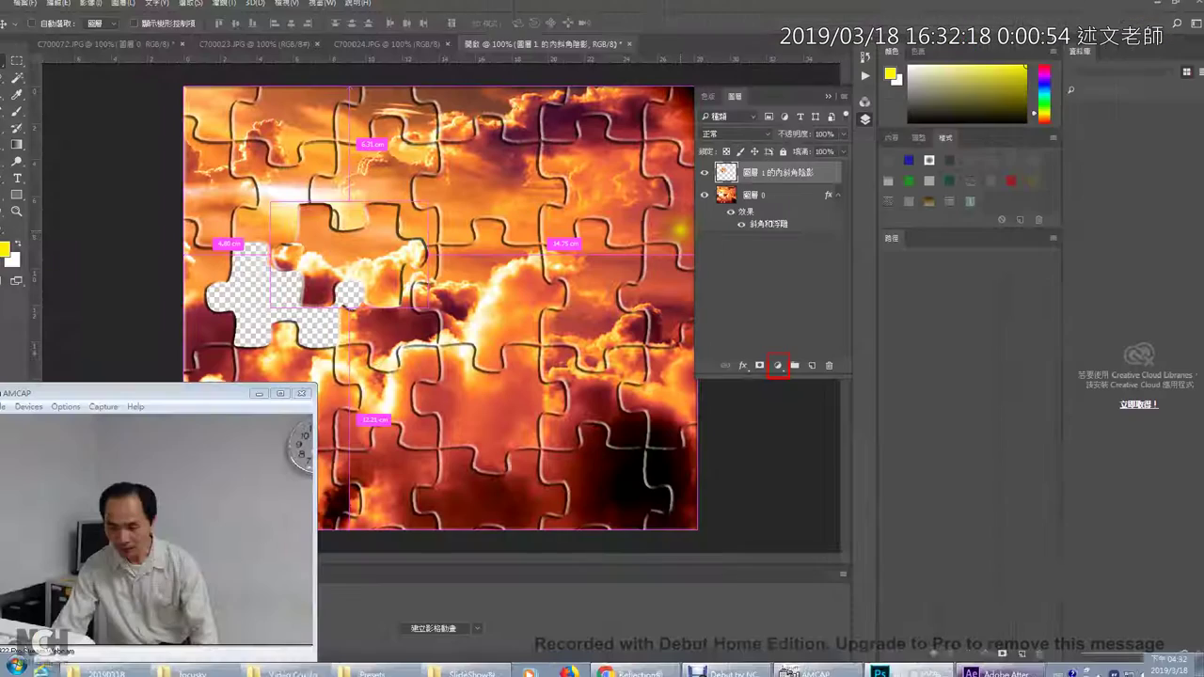
- Briefly open and close the adjustment-layer list and the Image > Adjustments submenu
{"action": "left_click", "coordinate": [779, 362]}
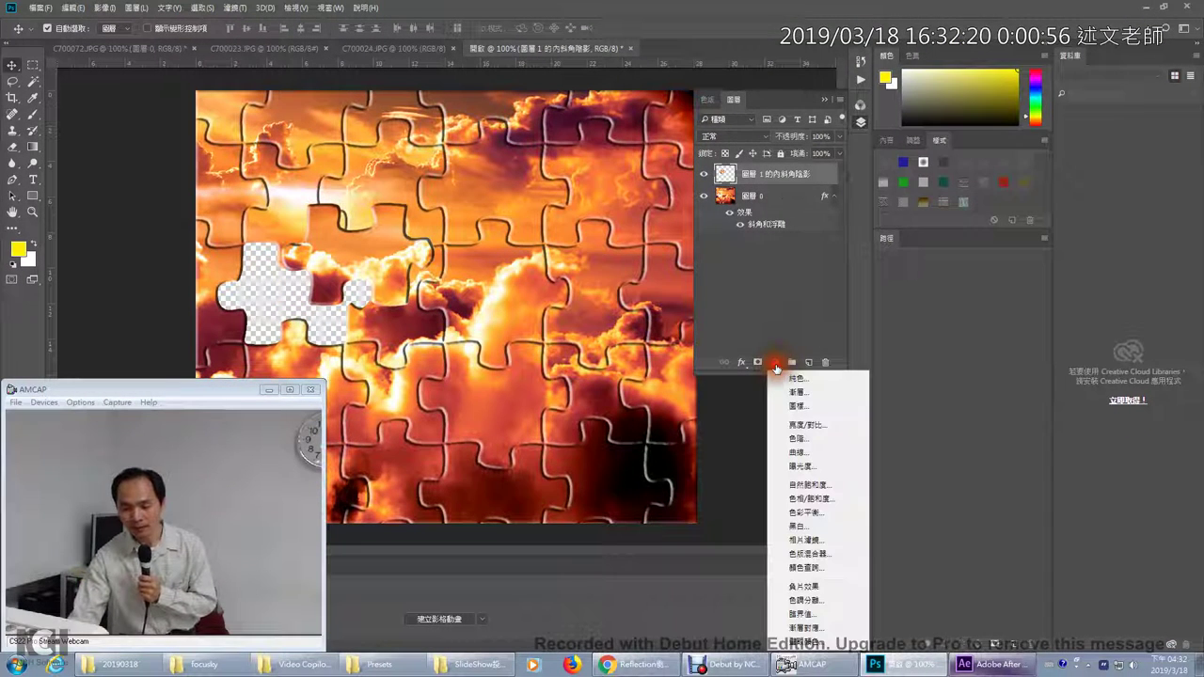
{"action": "left_click", "coordinate": [776, 365]}
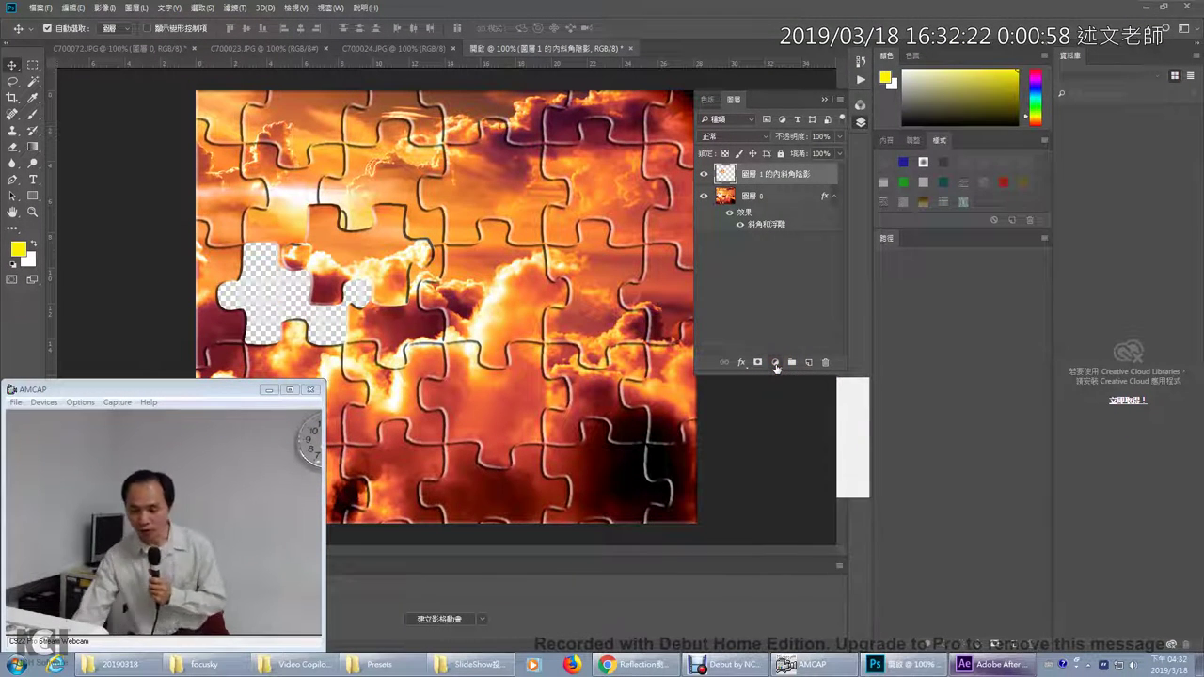
{"action": "left_click", "coordinate": [771, 386]}
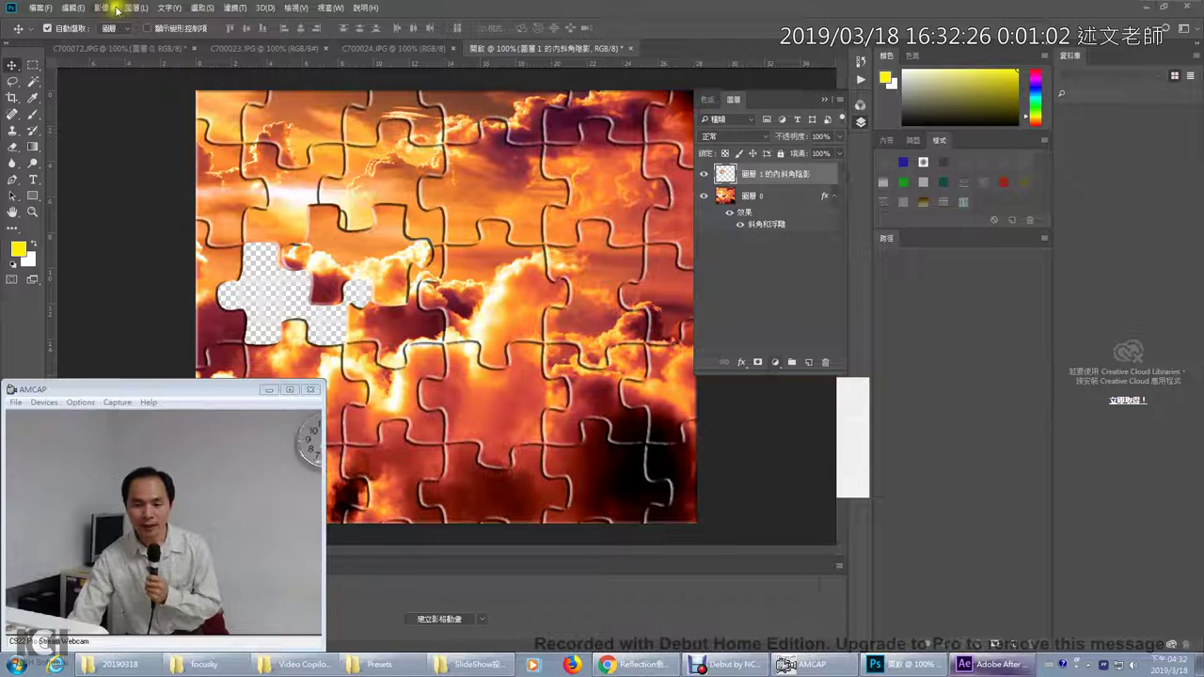
{"action": "left_click", "coordinate": [103, 8]}
{"action": "left_click", "coordinate": [127, 42]}
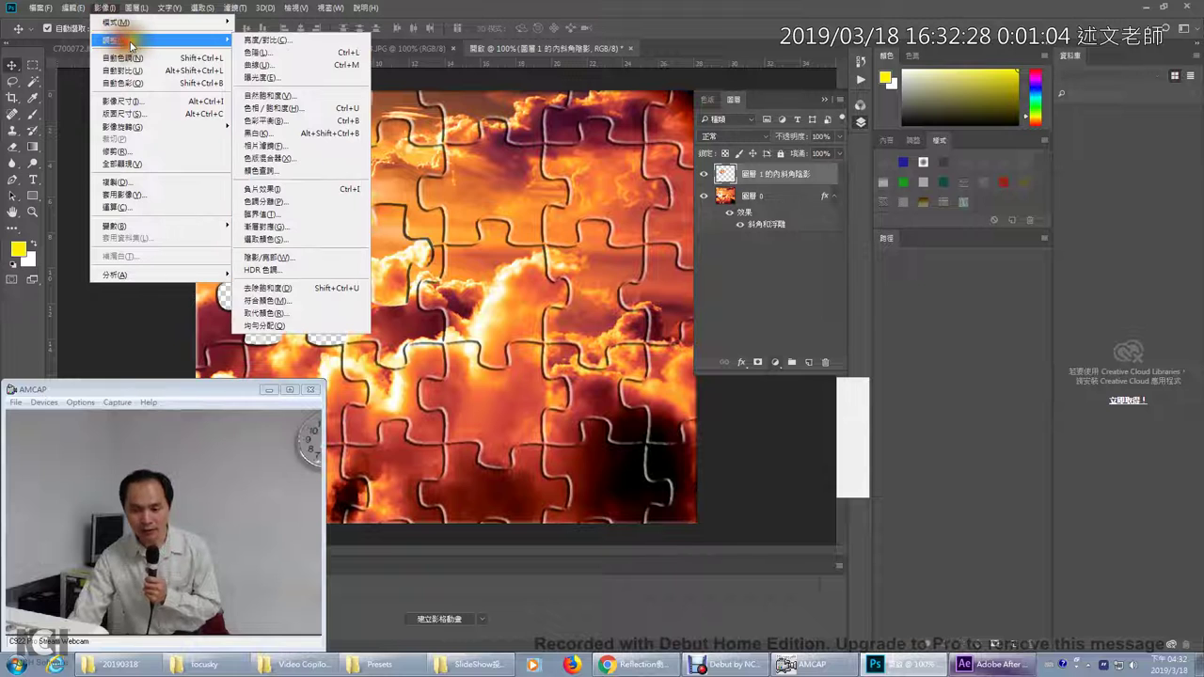
{"action": "left_click", "coordinate": [134, 40]}
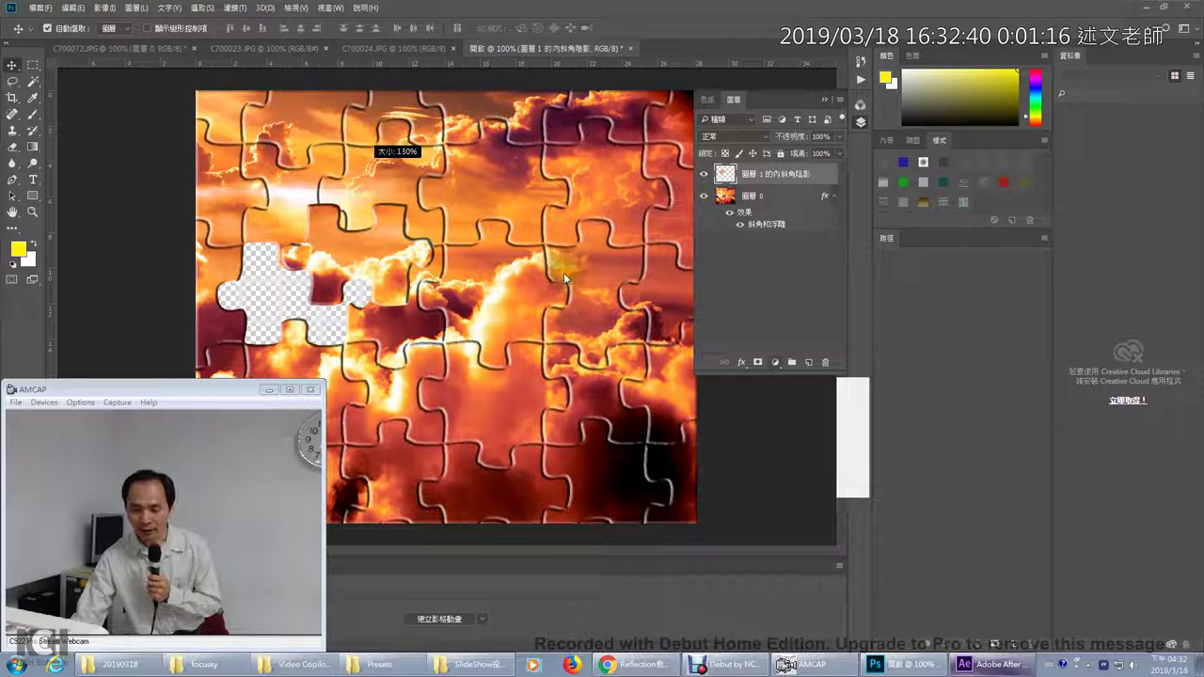
- Reopen Image > Adjustments with Alt+I, J beside the adjustment-layer types list
{"action": "left_click", "coordinate": [947, 247]}
{"action": "left_click", "coordinate": [715, 260]}
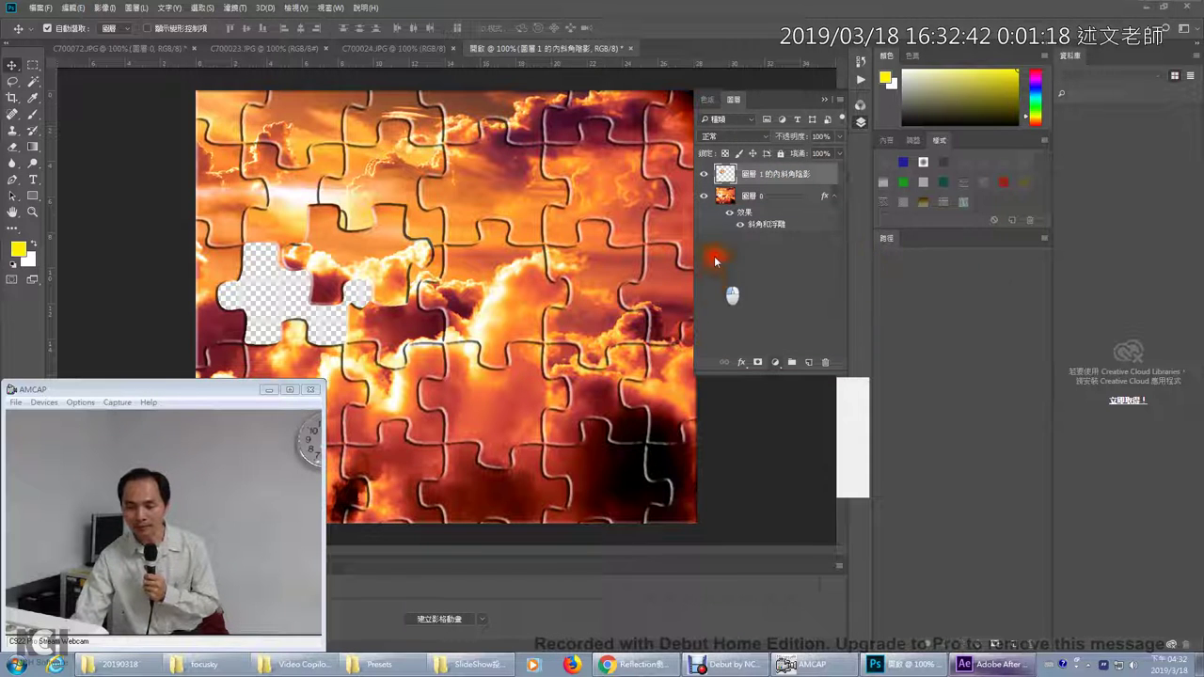
{"action": "left_click", "coordinate": [976, 262]}
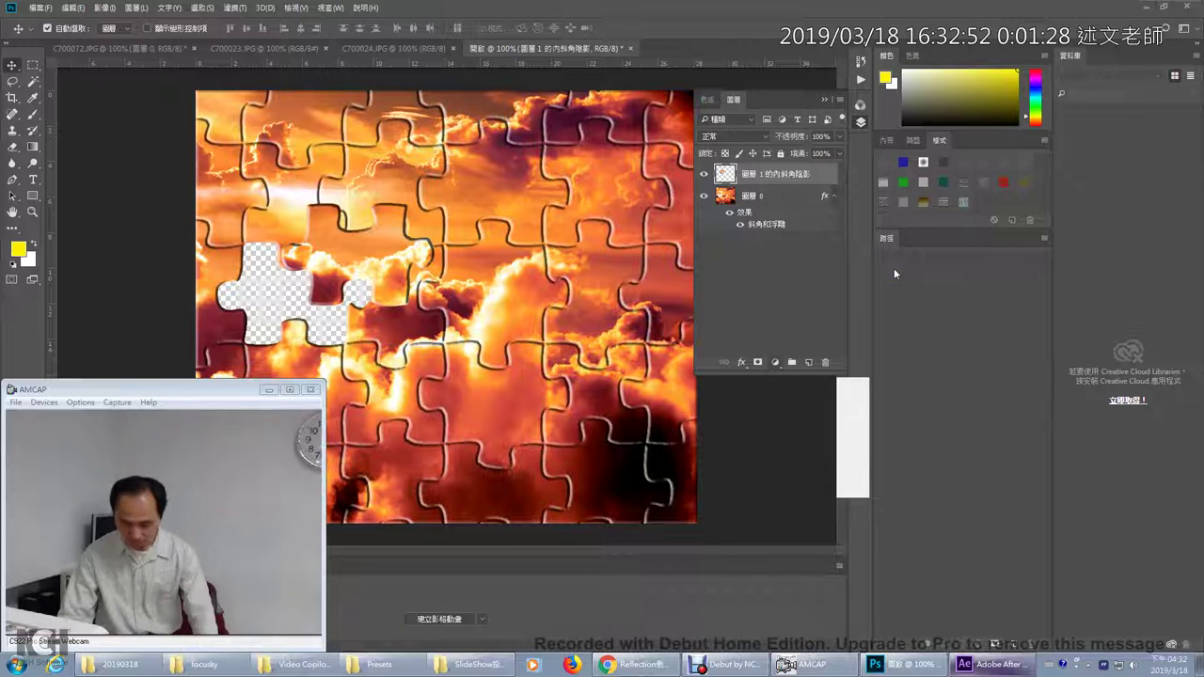
{"action": "key", "text": "alt+i"}
{"action": "key", "text": "j"}
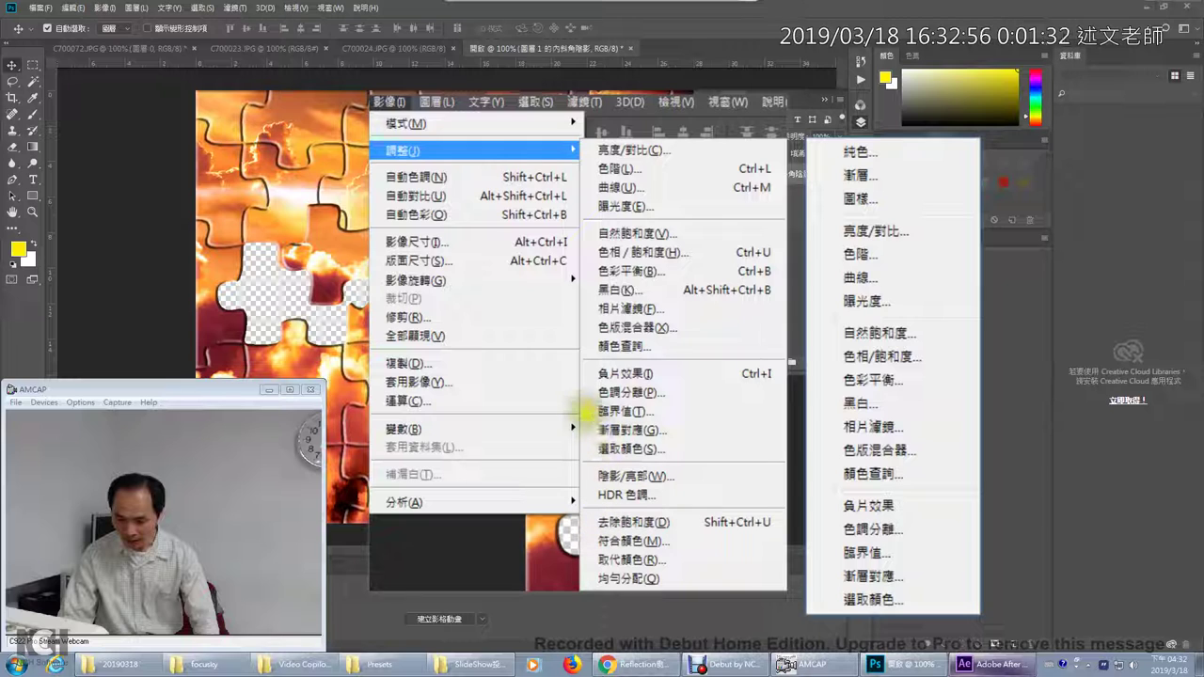
- Mark Shadows/Highlights, HDR Toning and Equalize as image-only; tick Brightness/Contrast in the adjustment-layer list
{"action": "mouse_move", "coordinate": [586, 466]}
{"action": "left_mouse_down"}
{"action": "mouse_move", "coordinate": [593, 503]}
{"action": "mouse_move", "coordinate": [658, 505]}
{"action": "left_mouse_up"}
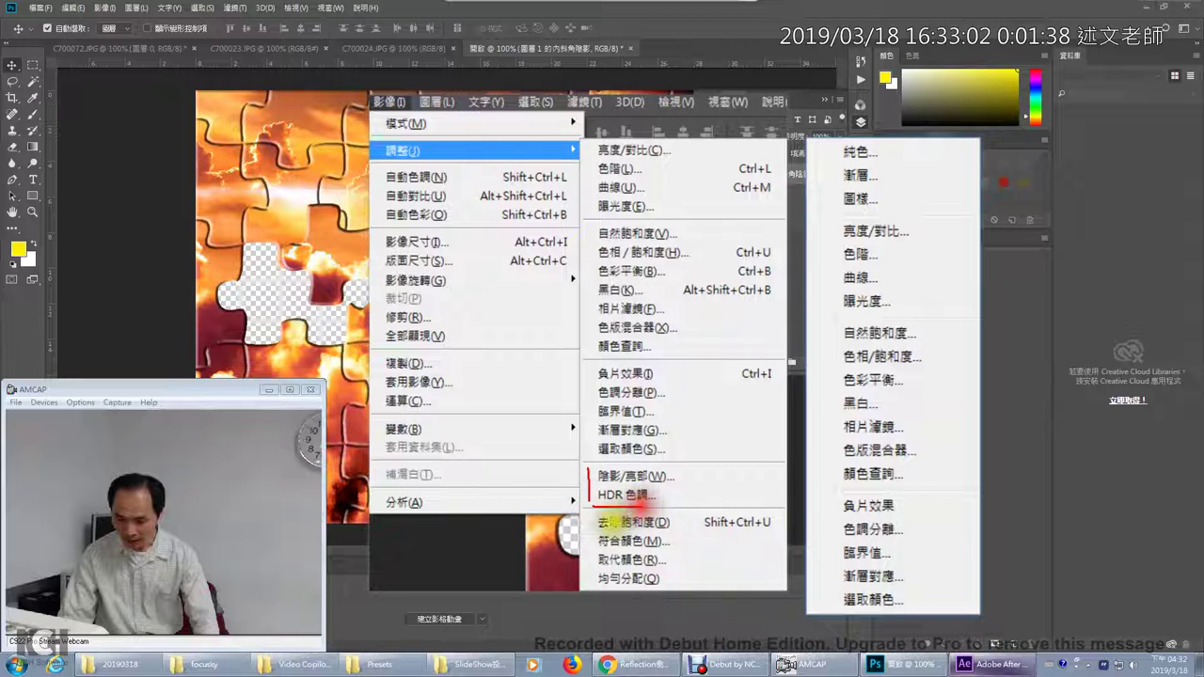
{"action": "left_click_drag", "start_coordinate": [593, 522], "coordinate": [599, 576]}
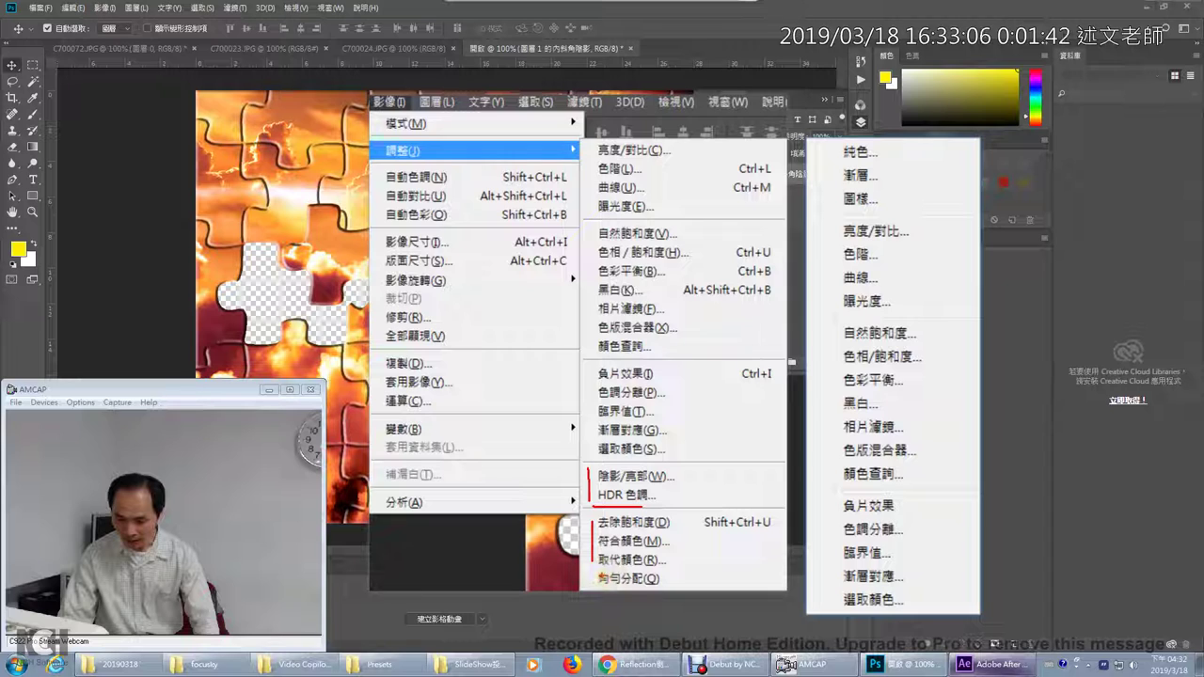
{"action": "left_click_drag", "start_coordinate": [595, 563], "coordinate": [592, 580]}
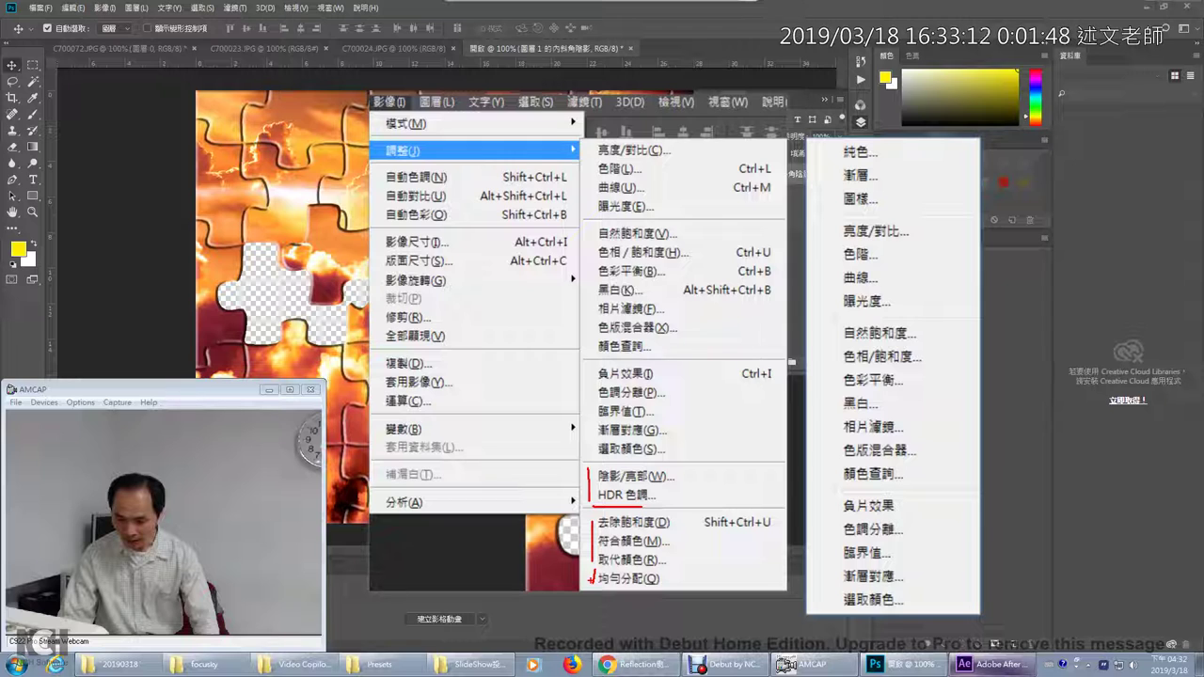
{"action": "mouse_move", "coordinate": [823, 232]}
{"action": "left_mouse_down"}
{"action": "mouse_move", "coordinate": [827, 252]}
{"action": "mouse_move", "coordinate": [854, 209]}
{"action": "left_mouse_up"}
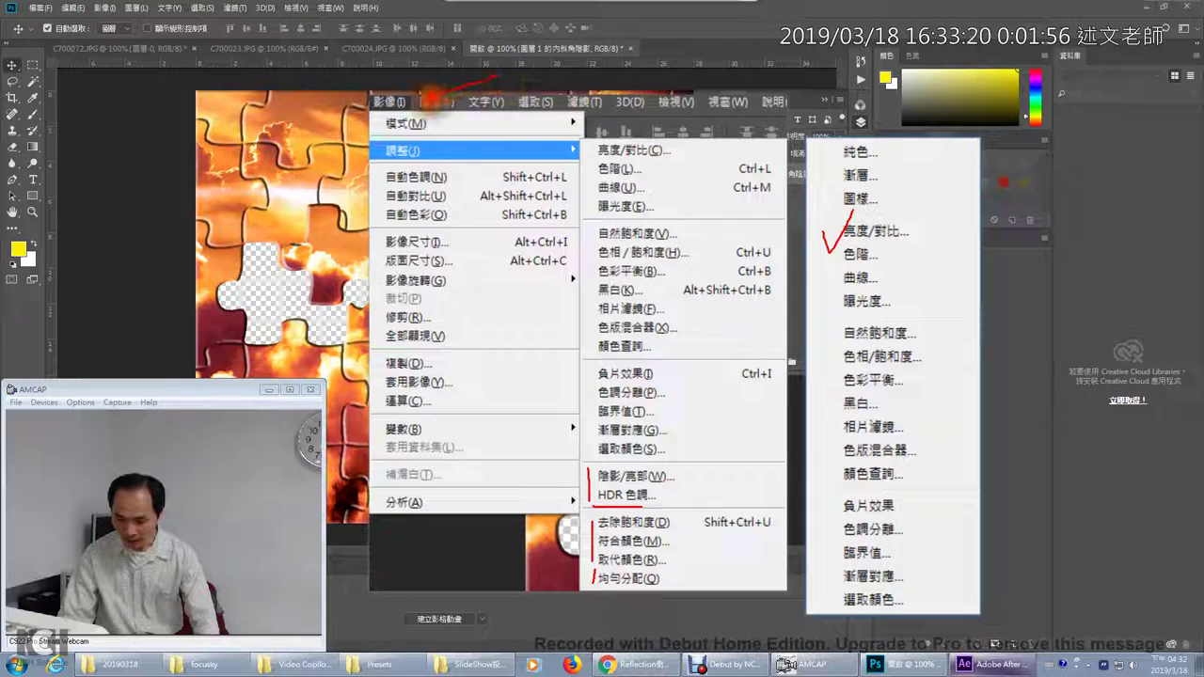
- Mark the Image > Adjustments group and the shared adjustments from Color Balance to Threshold
{"action": "left_click_drag", "start_coordinate": [419, 111], "coordinate": [431, 95]}
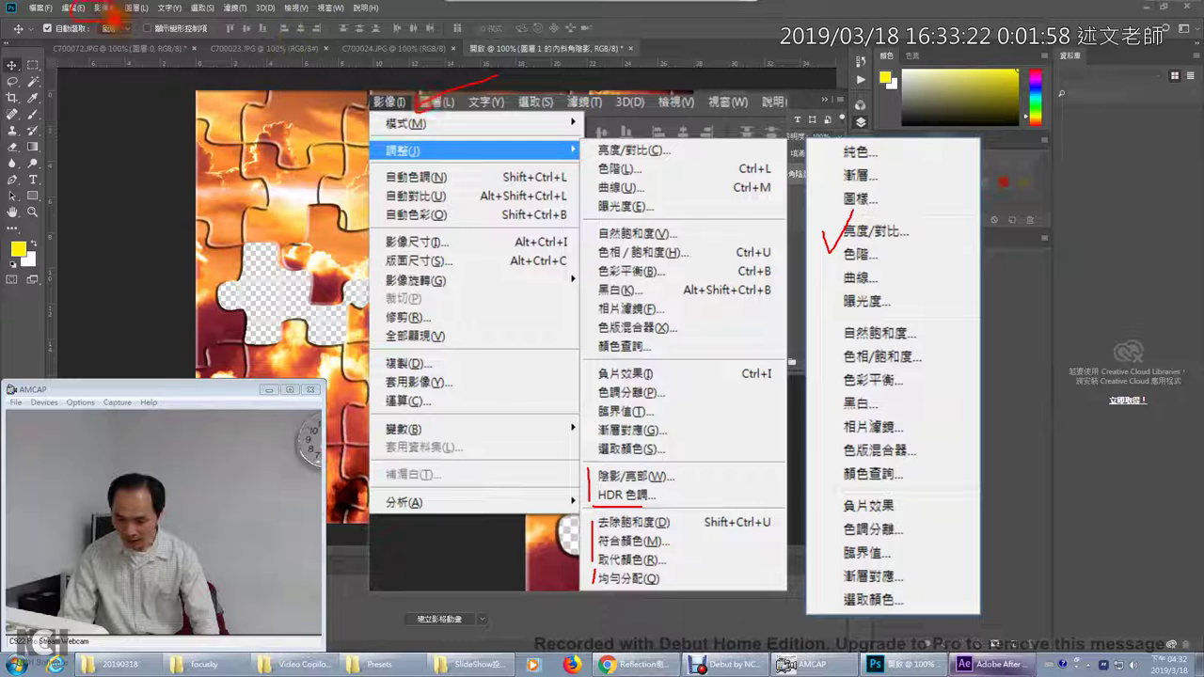
{"action": "left_click_drag", "start_coordinate": [477, 141], "coordinate": [513, 116]}
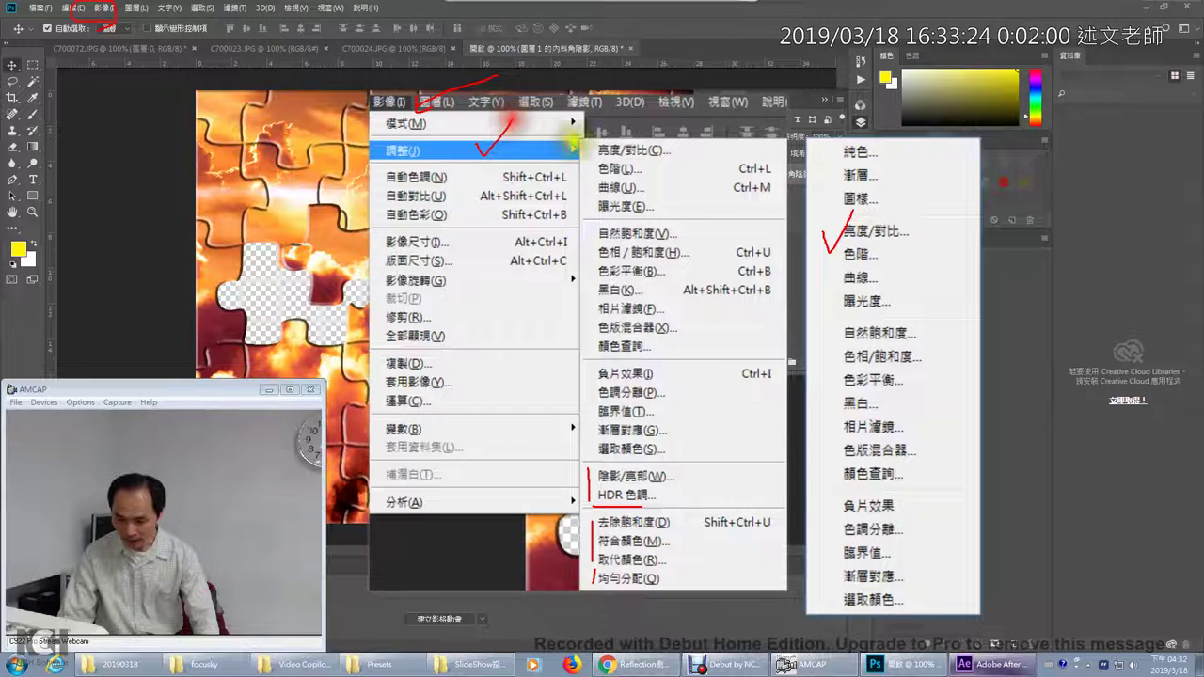
{"action": "left_click_drag", "start_coordinate": [598, 143], "coordinate": [591, 496]}
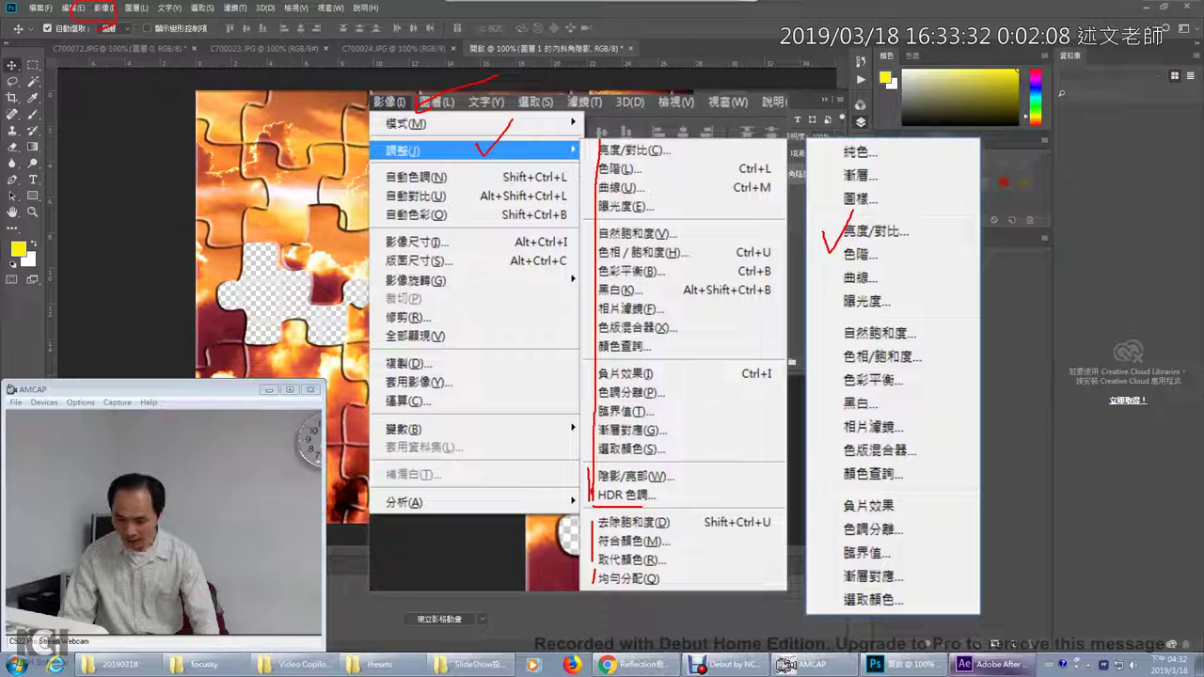
{"action": "left_click_drag", "start_coordinate": [670, 265], "coordinate": [632, 423]}
{"action": "left_click_drag", "start_coordinate": [613, 306], "coordinate": [696, 414]}
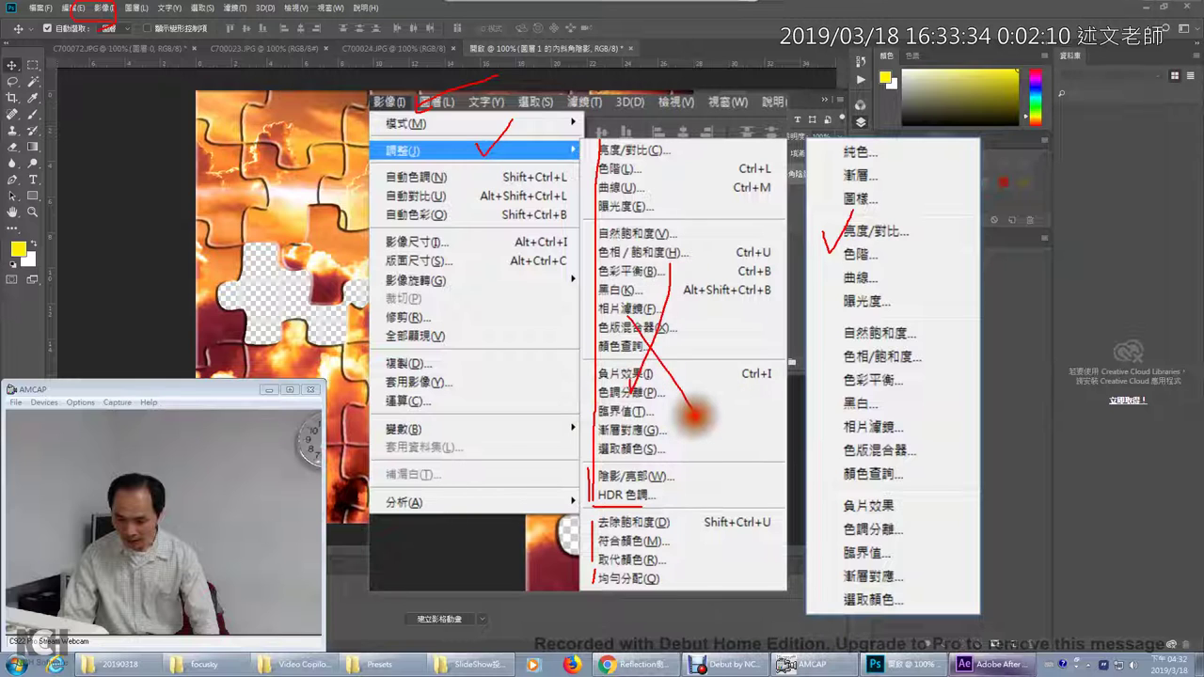
{"action": "left_click", "coordinate": [893, 268]}
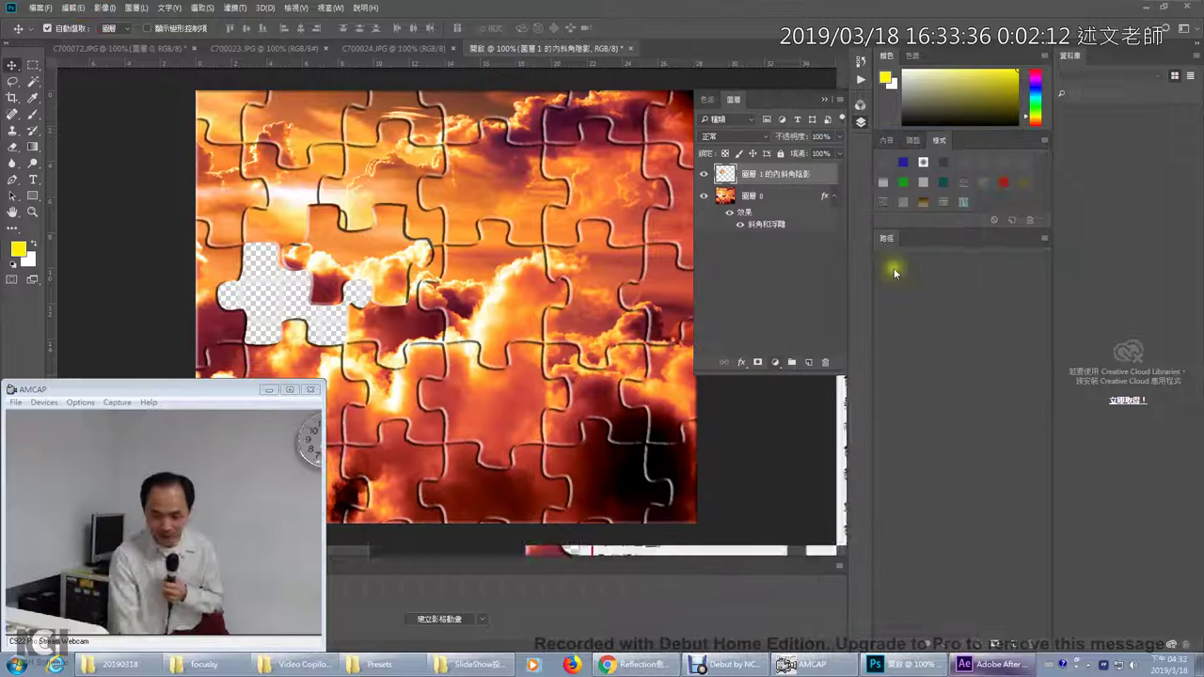
{"action": "right_click", "coordinate": [701, 311]}
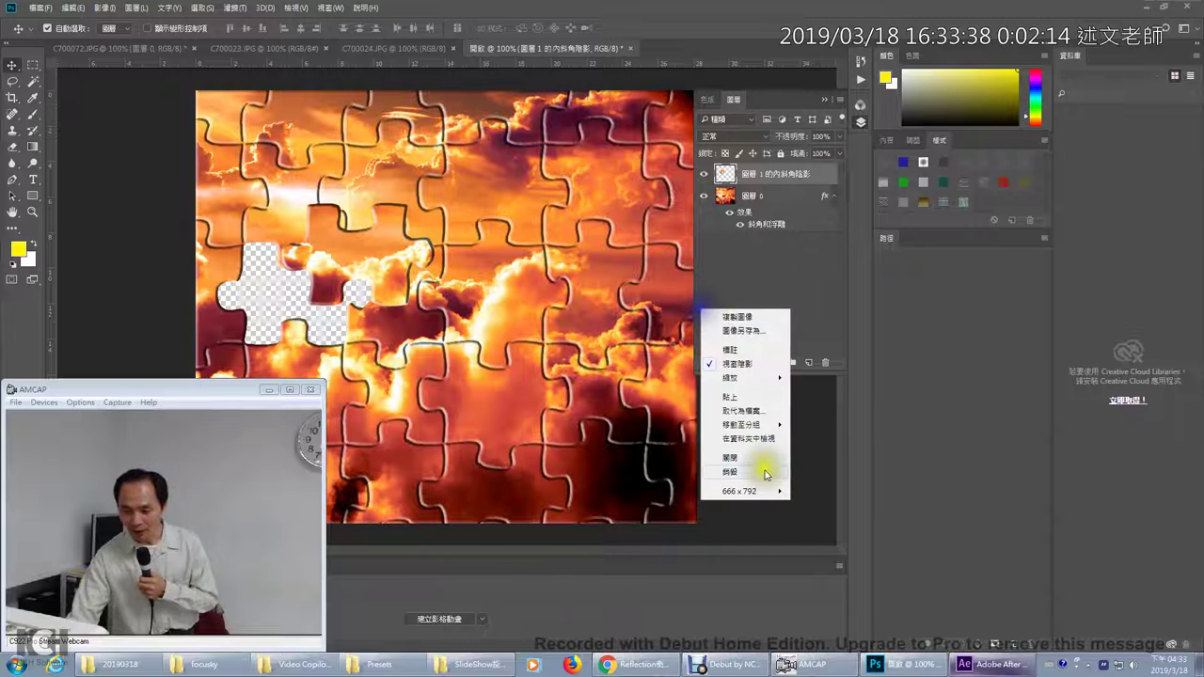
{"action": "left_click", "coordinate": [821, 419]}
{"action": "right_click", "coordinate": [860, 391]}
{"action": "left_click", "coordinate": [881, 537]}
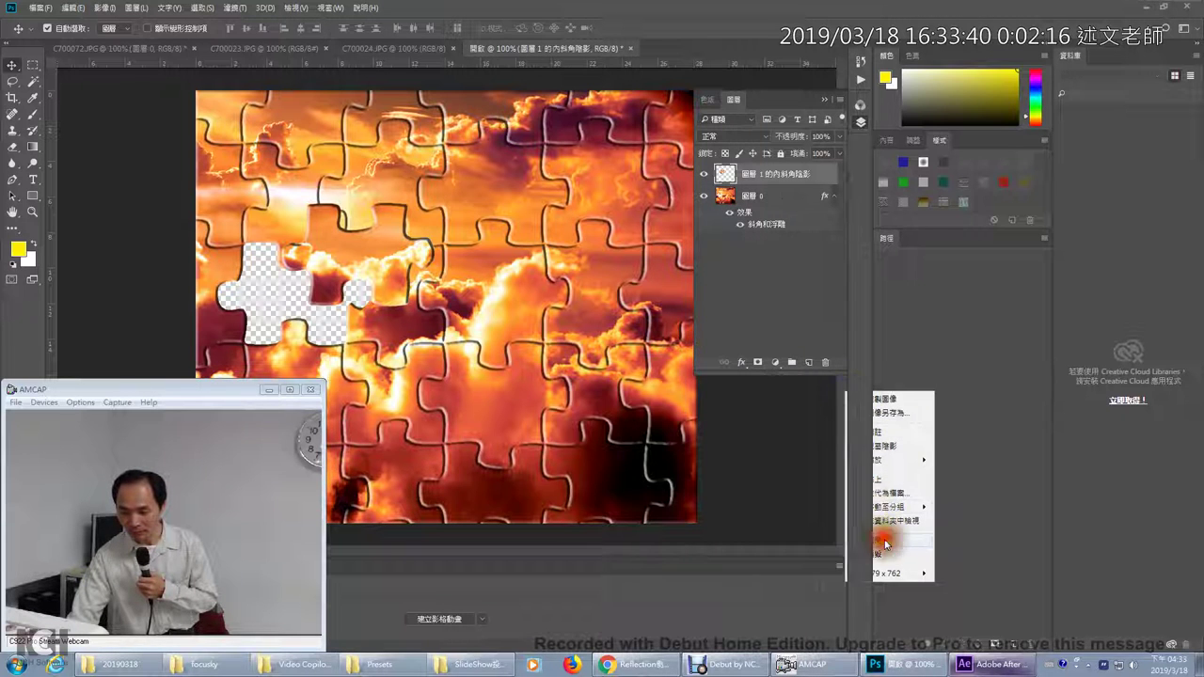
{"action": "left_click", "coordinate": [775, 364]}
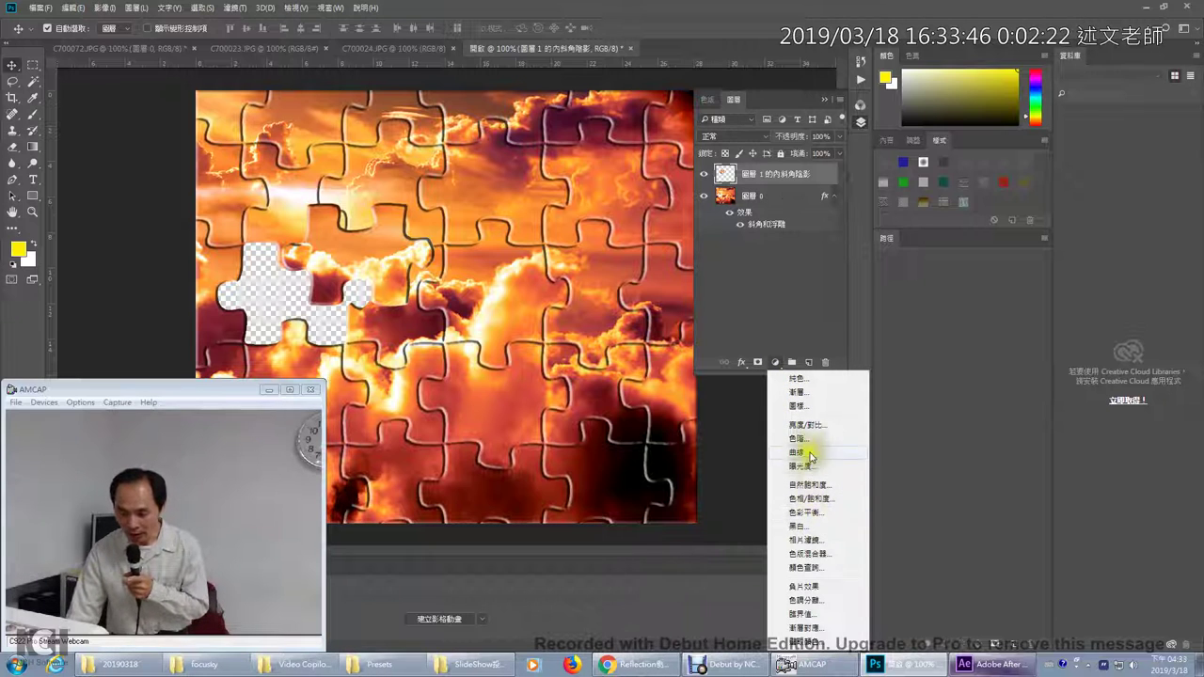
{"action": "left_click", "coordinate": [816, 395]}
{"action": "left_click_drag", "start_coordinate": [621, 157], "coordinate": [852, 256]}
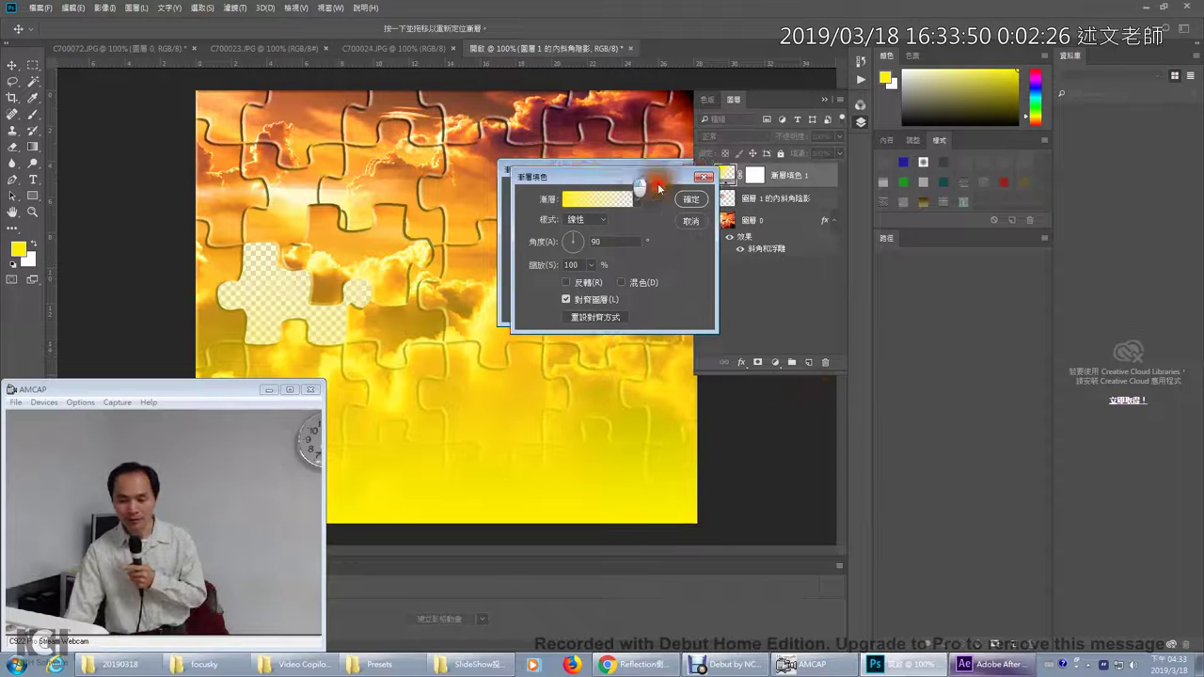
{"action": "left_click", "coordinate": [849, 278]}
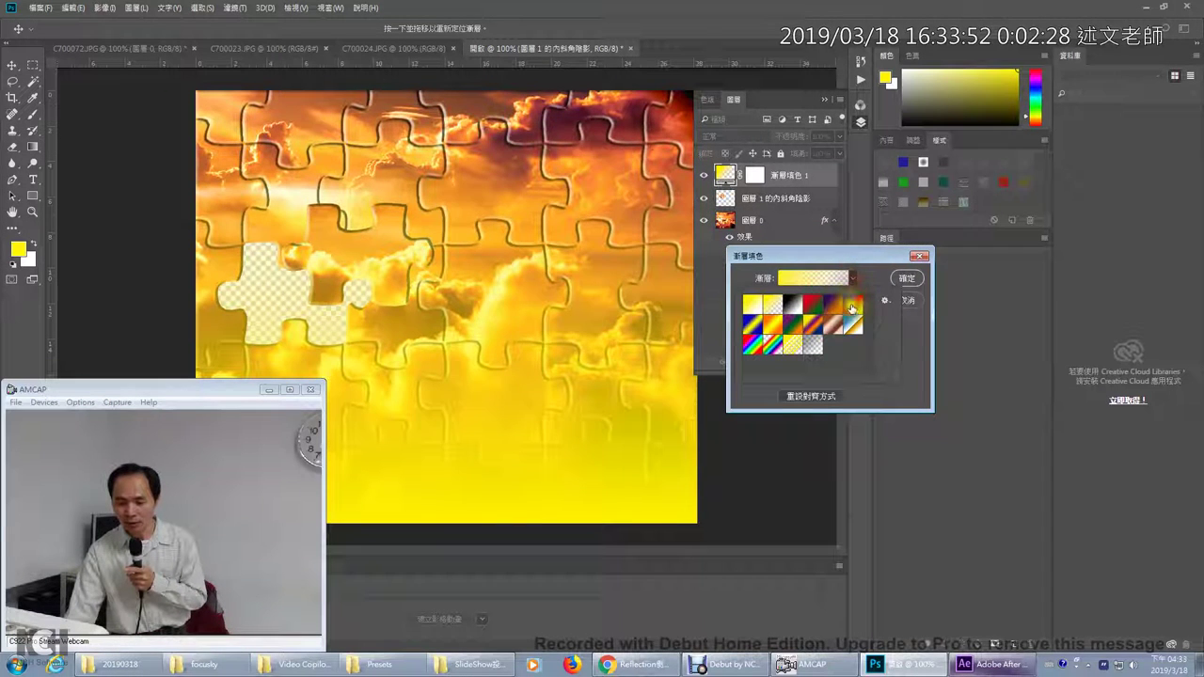
{"action": "left_click", "coordinate": [853, 308]}
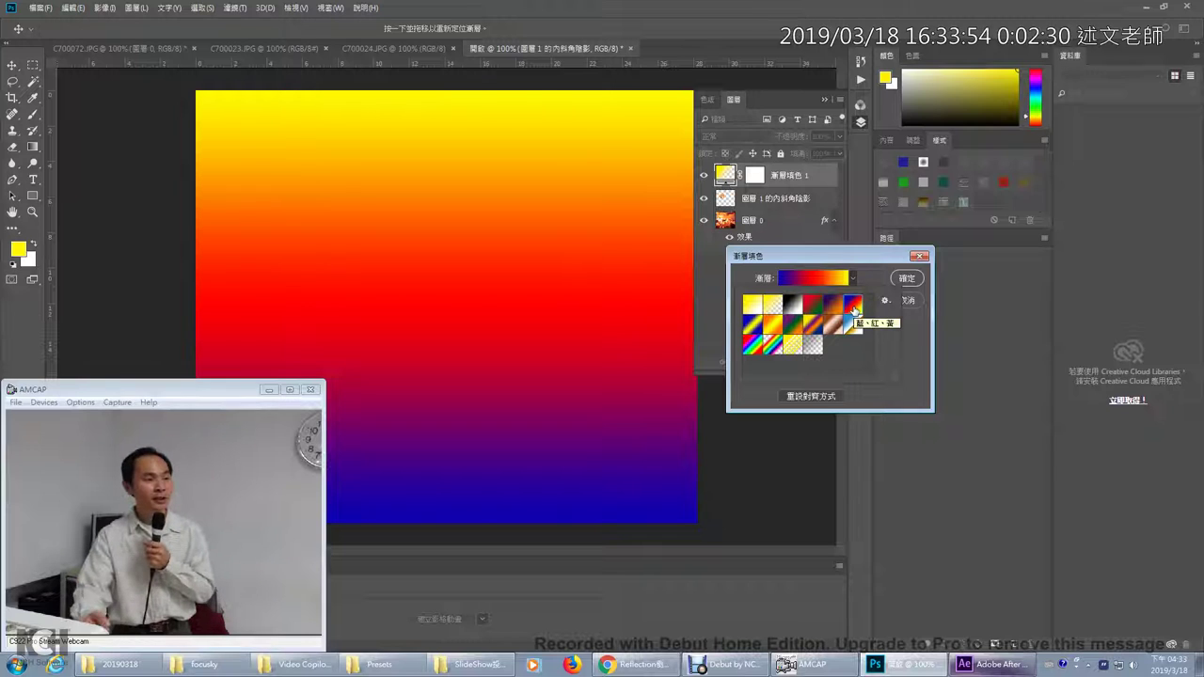
{"action": "left_click", "coordinate": [909, 300]}
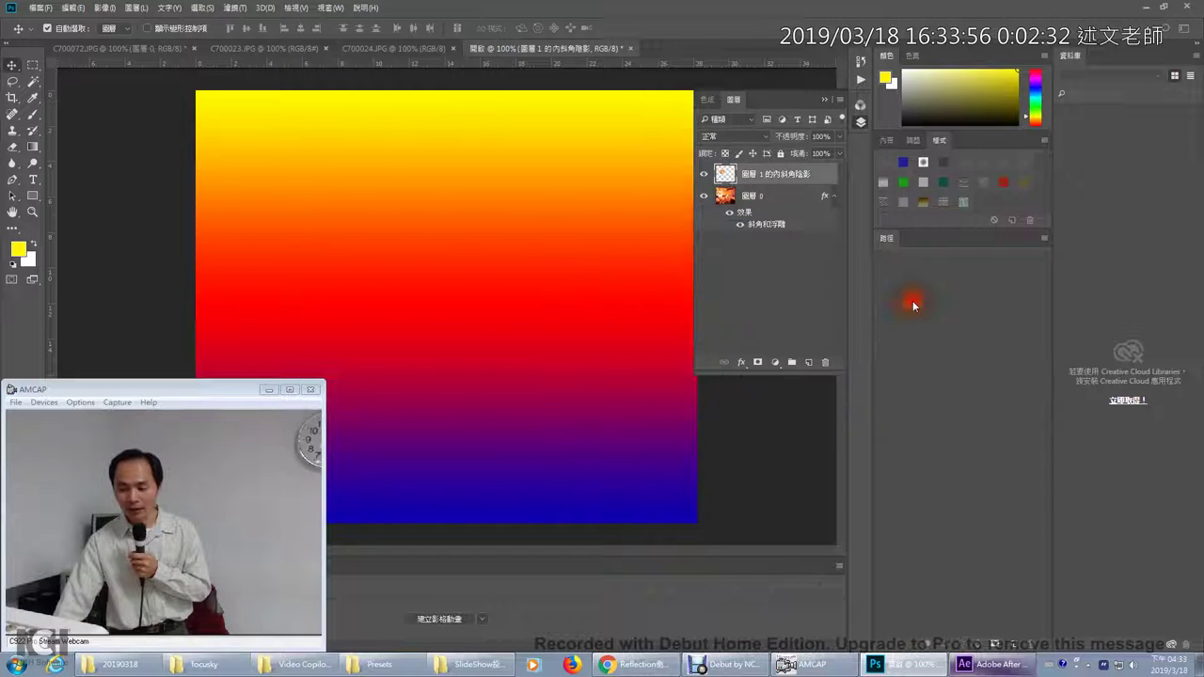
- Add a Black & White adjustment layer (Red 40, Yellow 60) and toggle it to compare with colour
{"action": "left_click", "coordinate": [777, 363]}
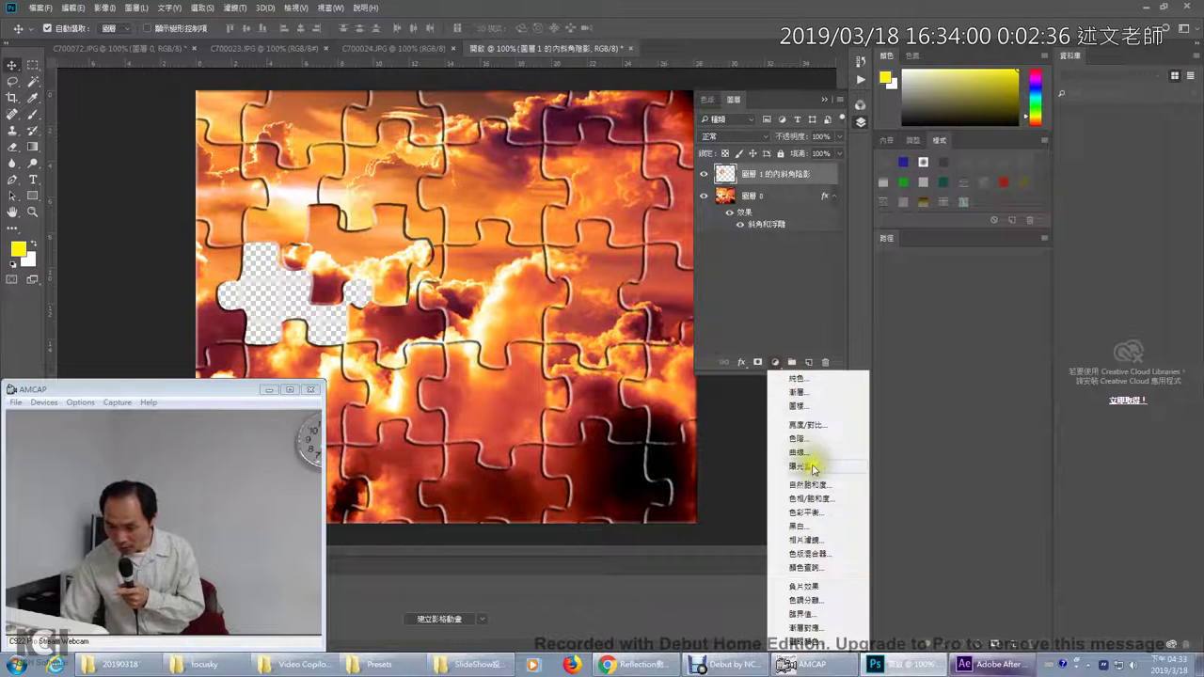
{"action": "left_click", "coordinate": [827, 530]}
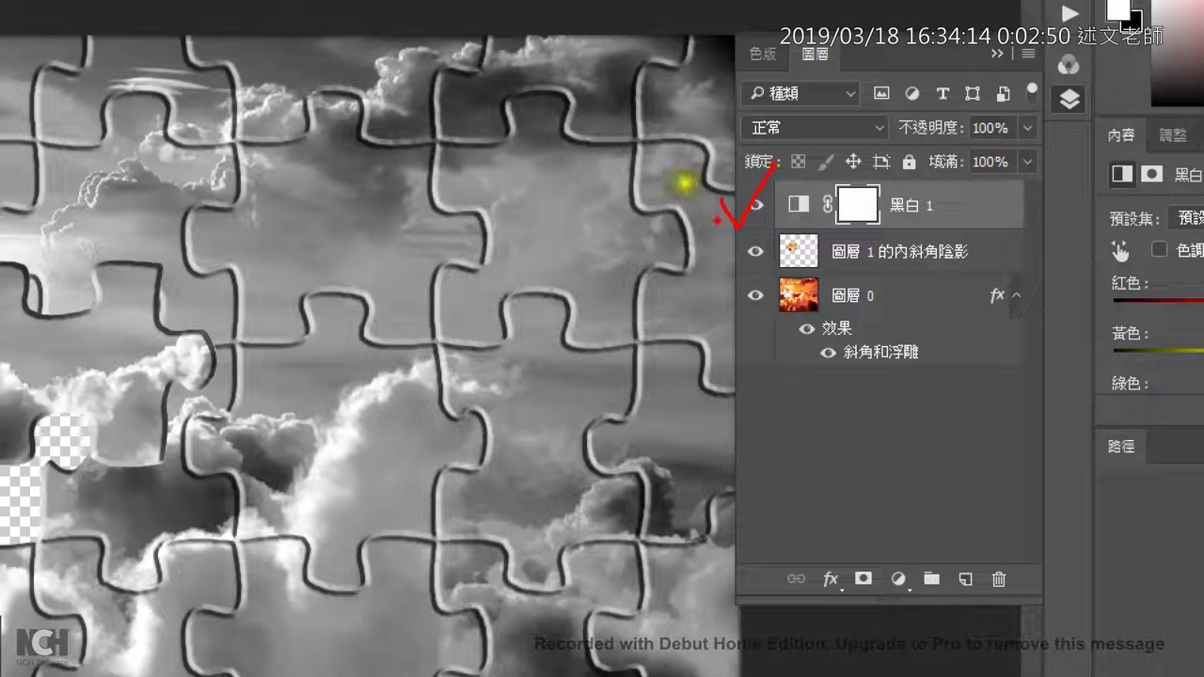
{"action": "mouse_move", "coordinate": [716, 222]}
{"action": "left_mouse_down"}
{"action": "mouse_move", "coordinate": [987, 223]}
{"action": "mouse_move", "coordinate": [970, 400]}
{"action": "left_mouse_up"}
{"action": "left_click_drag", "start_coordinate": [948, 374], "coordinate": [1021, 323]}
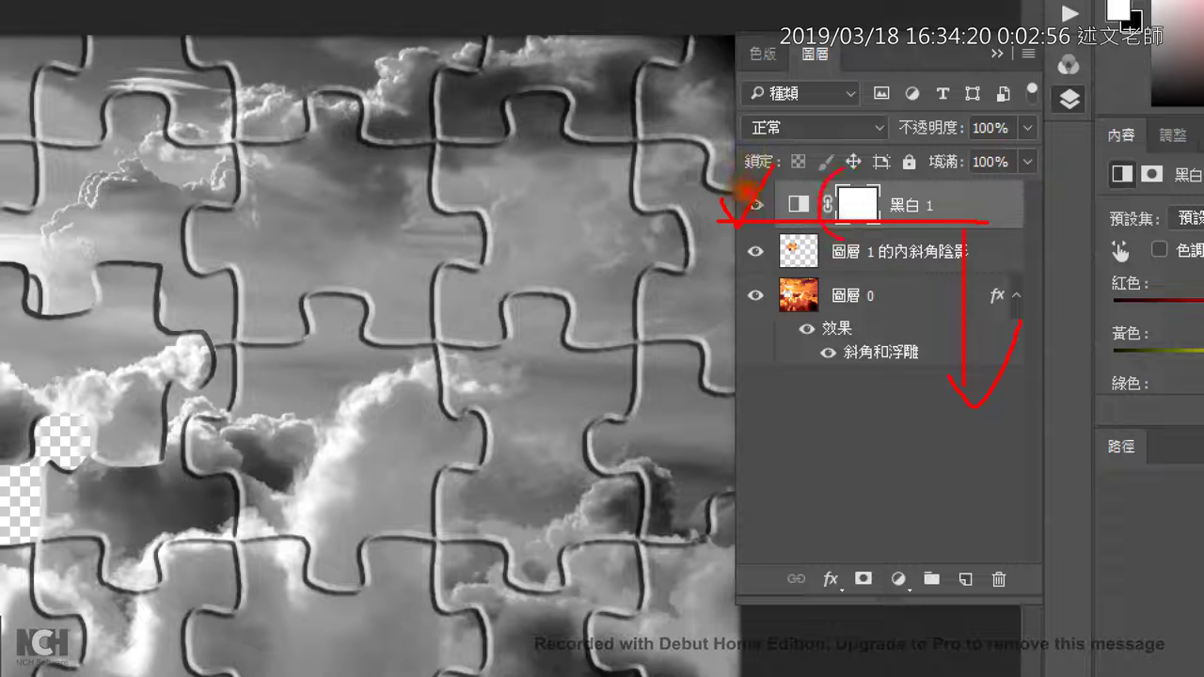
{"action": "left_click_drag", "start_coordinate": [874, 162], "coordinate": [807, 176]}
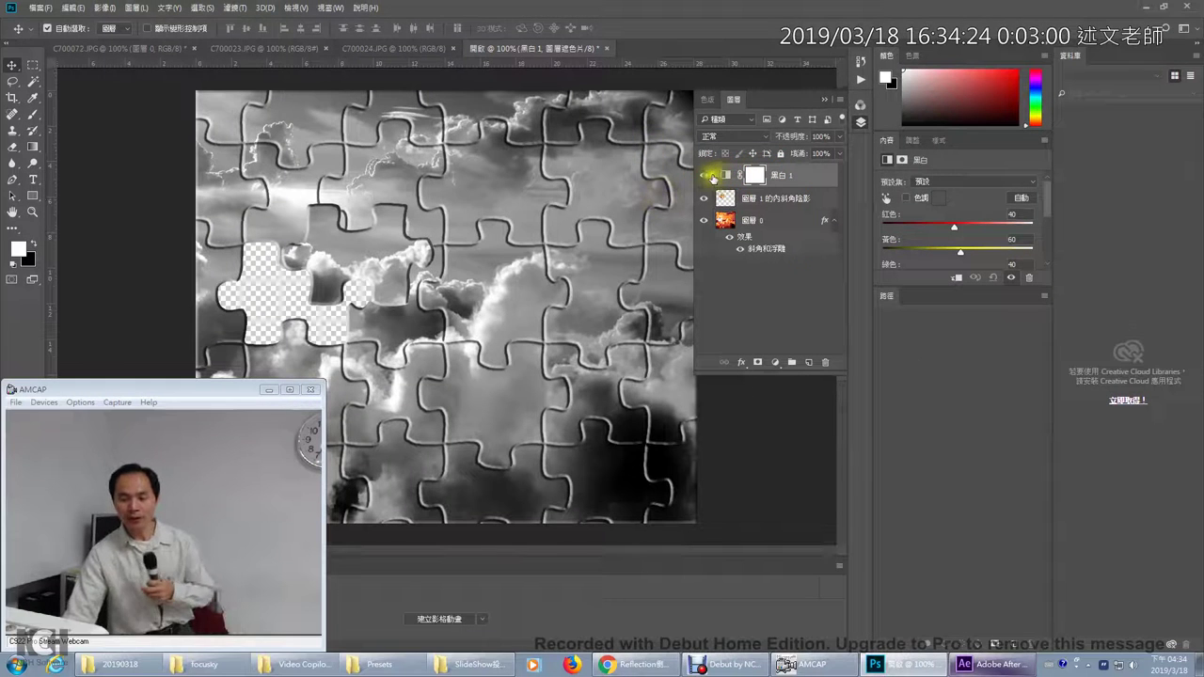
{"action": "left_click", "coordinate": [706, 176]}
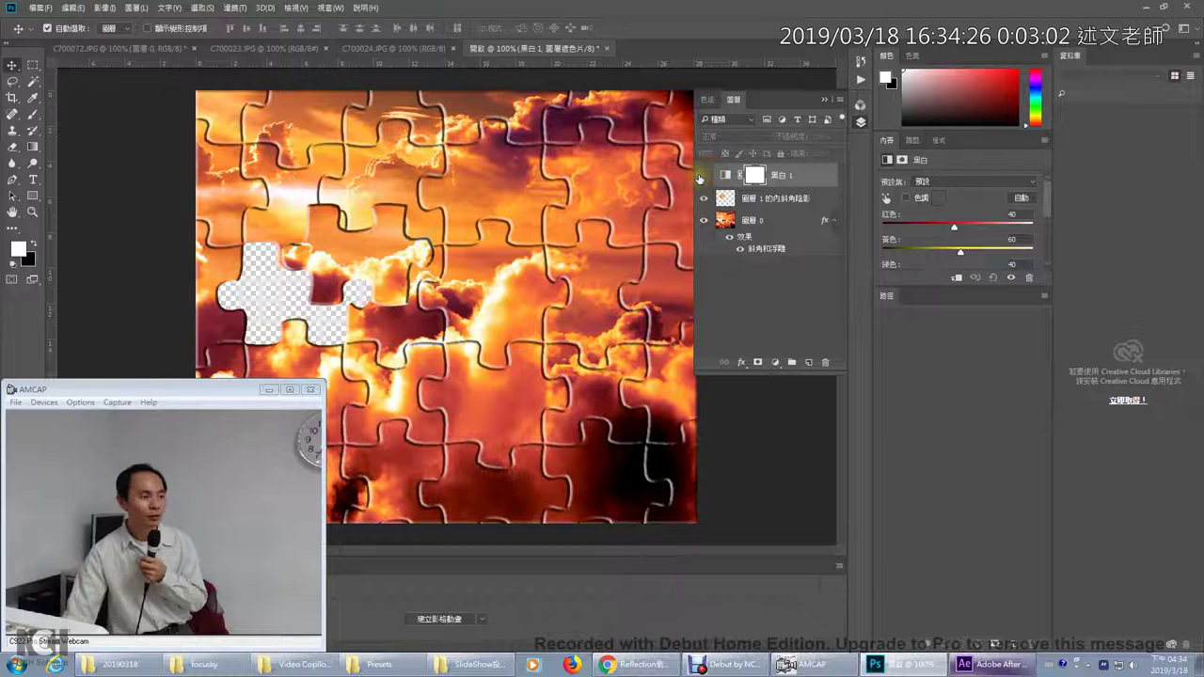
{"action": "left_click", "coordinate": [703, 175]}
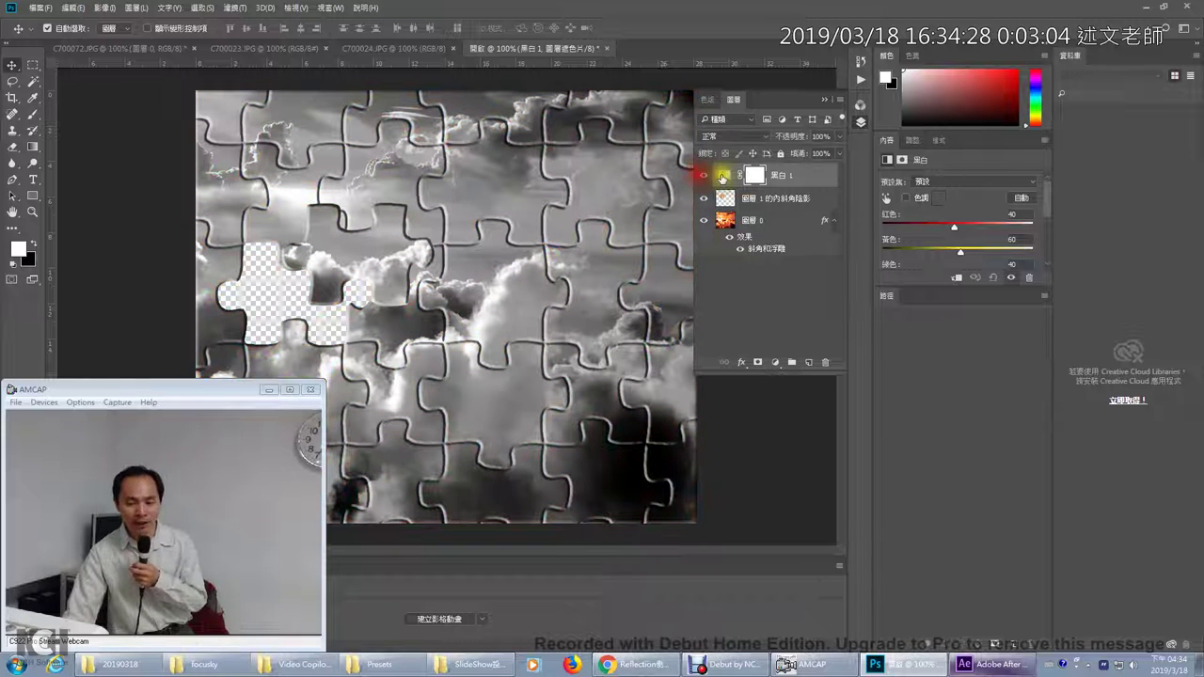
{"action": "left_click", "coordinate": [722, 176]}
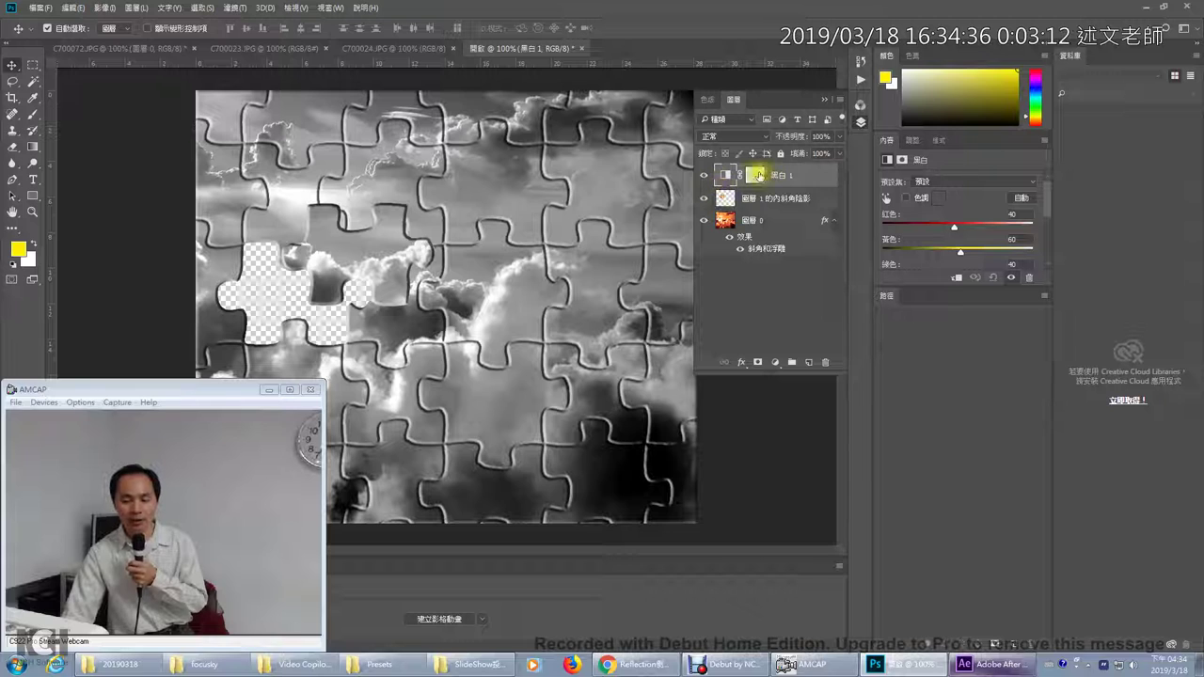
- Replace the Black & White mask with a rectangular mask over the upper middle of the image
{"action": "left_click_drag", "start_coordinate": [822, 171], "coordinate": [834, 361]}
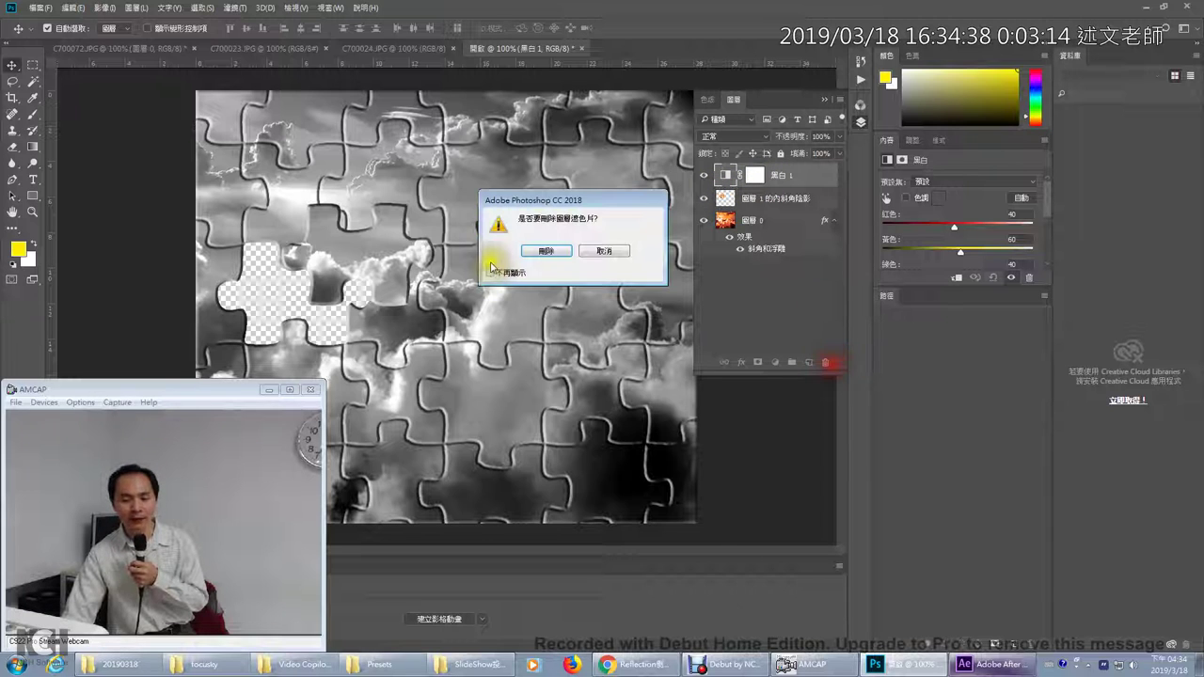
{"action": "left_click", "coordinate": [537, 247]}
{"action": "left_click", "coordinate": [34, 66]}
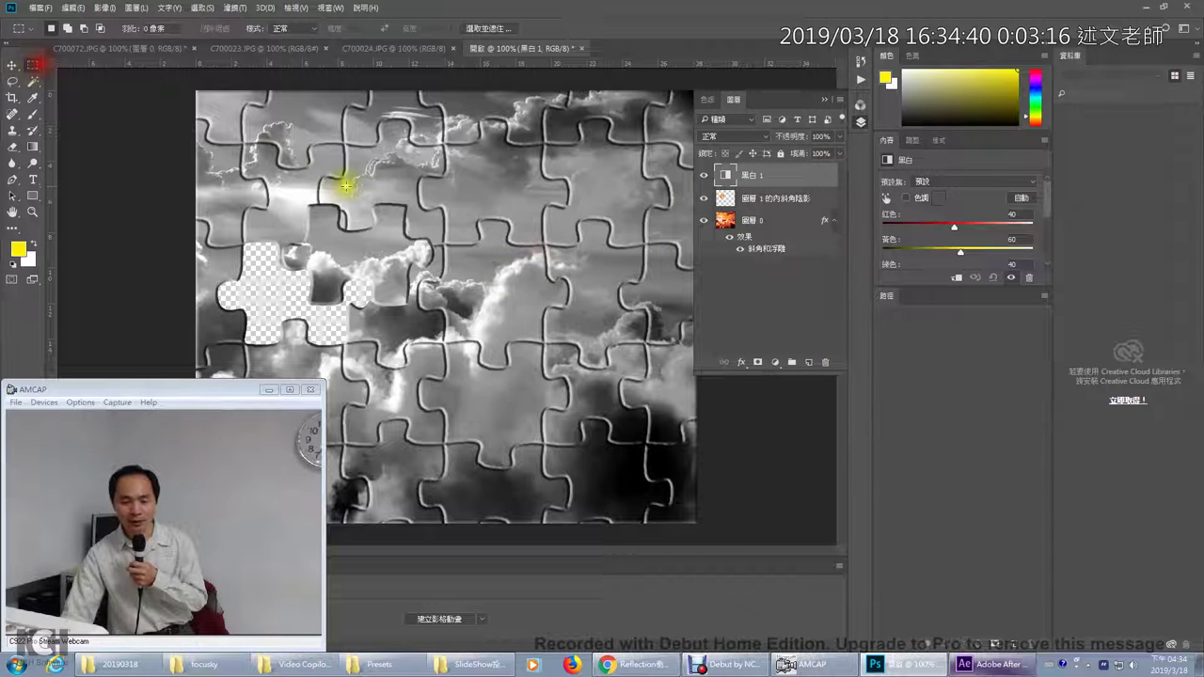
{"action": "left_click_drag", "start_coordinate": [418, 171], "coordinate": [596, 292]}
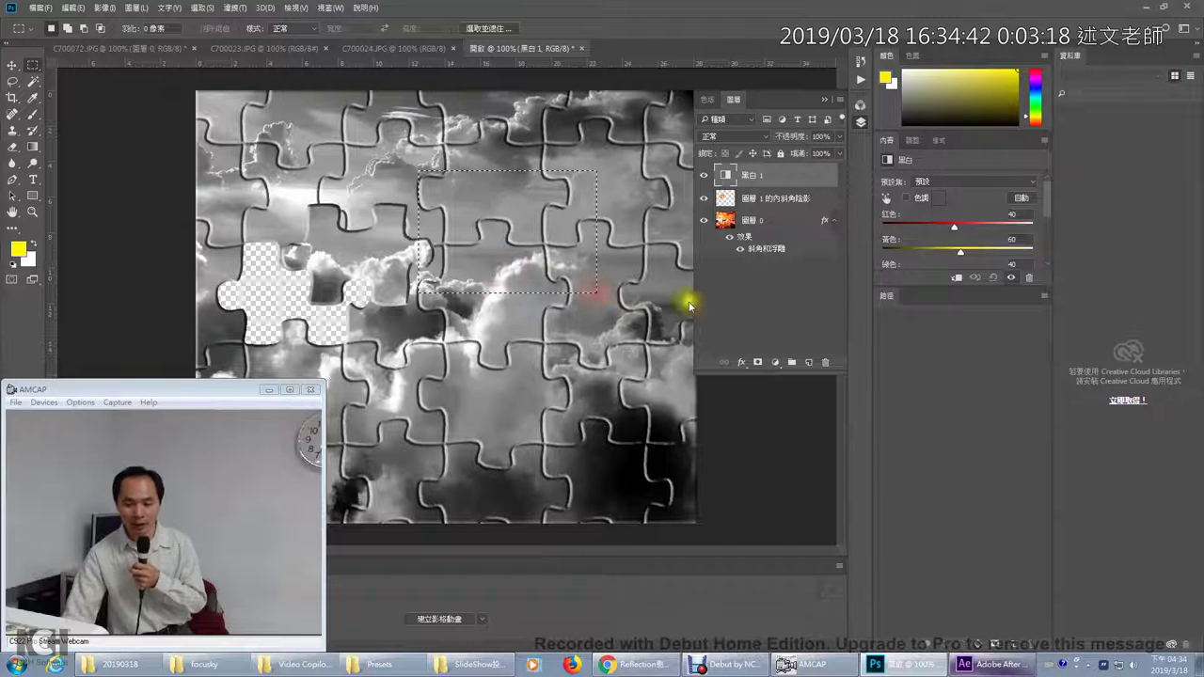
{"action": "left_click", "coordinate": [758, 363]}
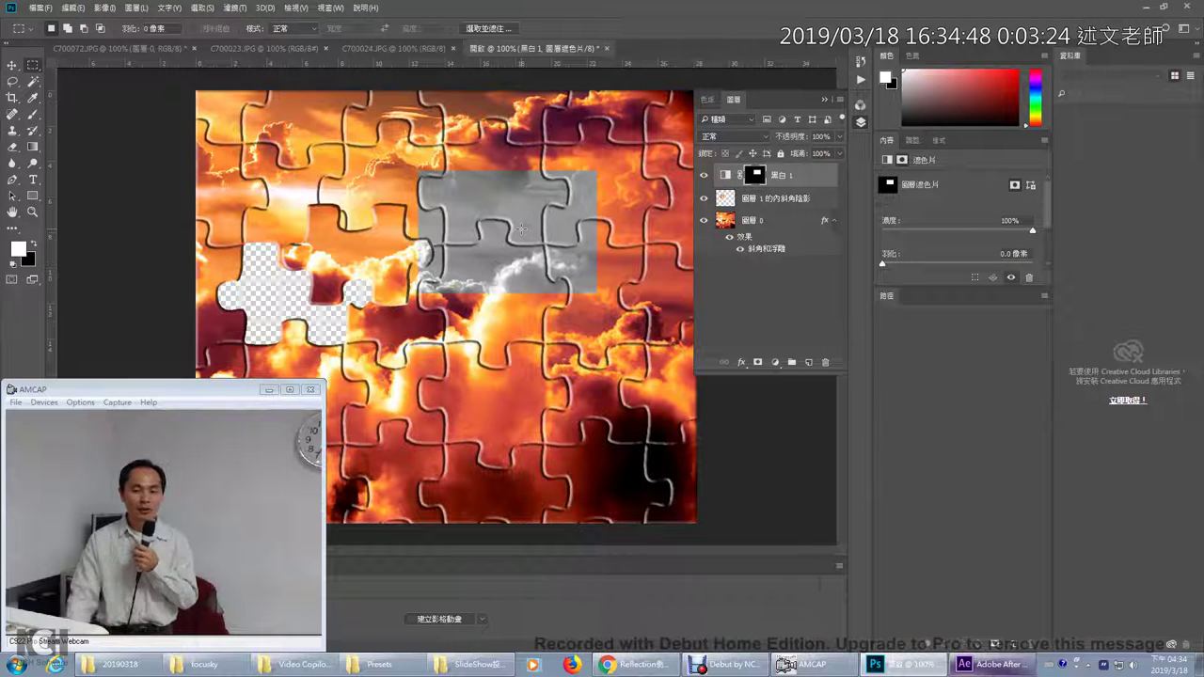
{"action": "left_click", "coordinate": [101, 9]}
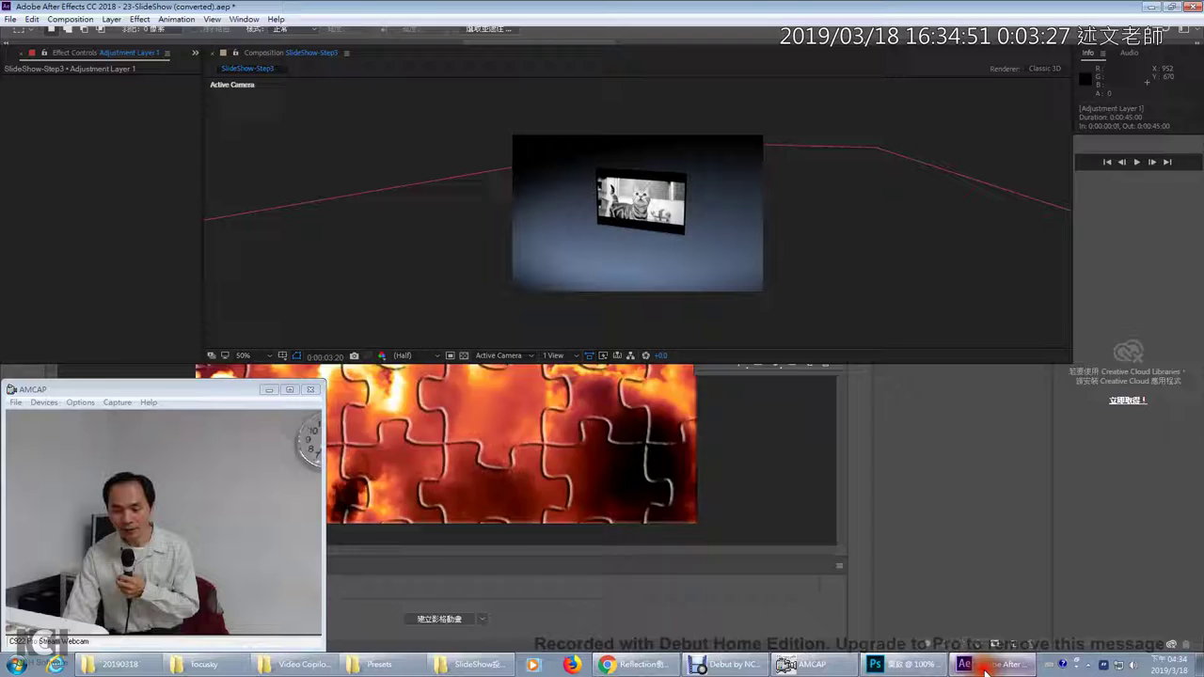
- Switch to After Effects and show the Layer > New submenu
{"action": "left_click", "coordinate": [983, 664]}
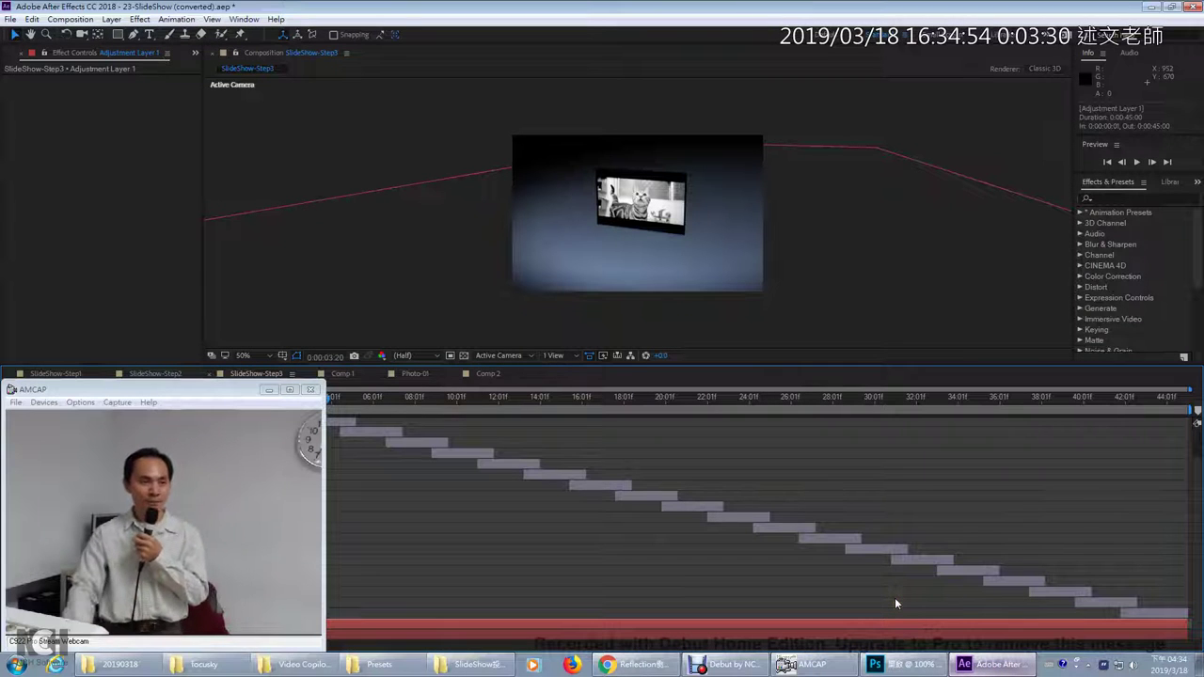
{"action": "left_click_drag", "start_coordinate": [158, 390], "coordinate": [1040, 394]}
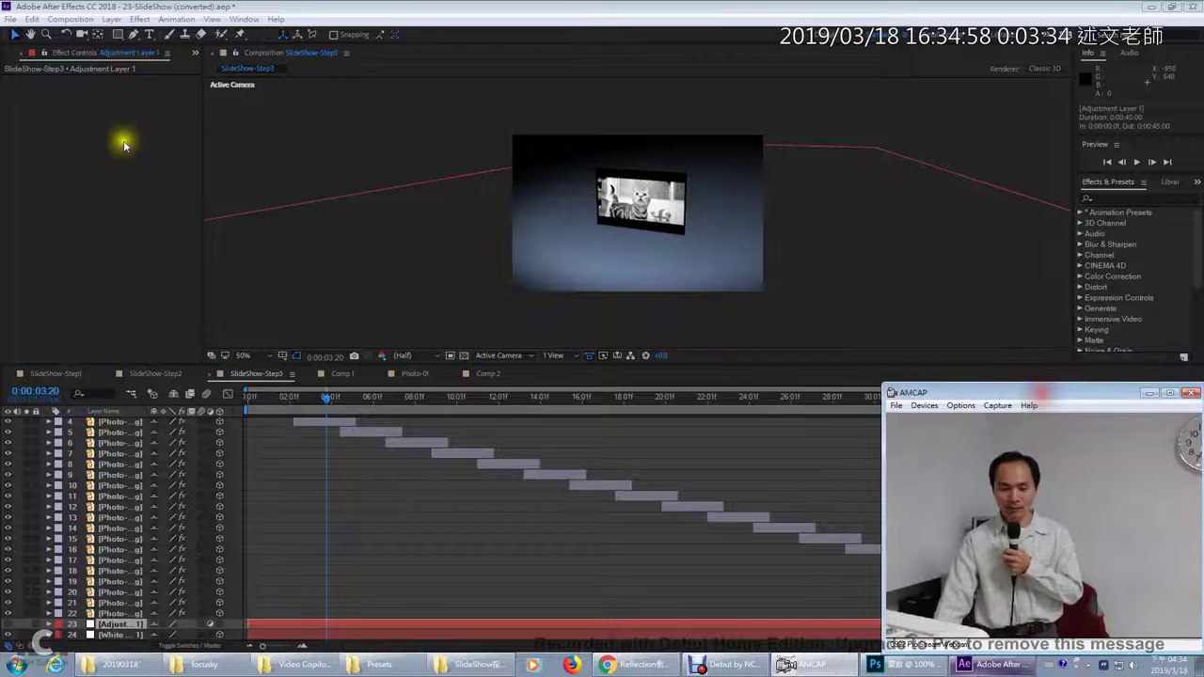
{"action": "left_click", "coordinate": [111, 19]}
{"action": "mouse_move", "coordinate": [119, 38]}
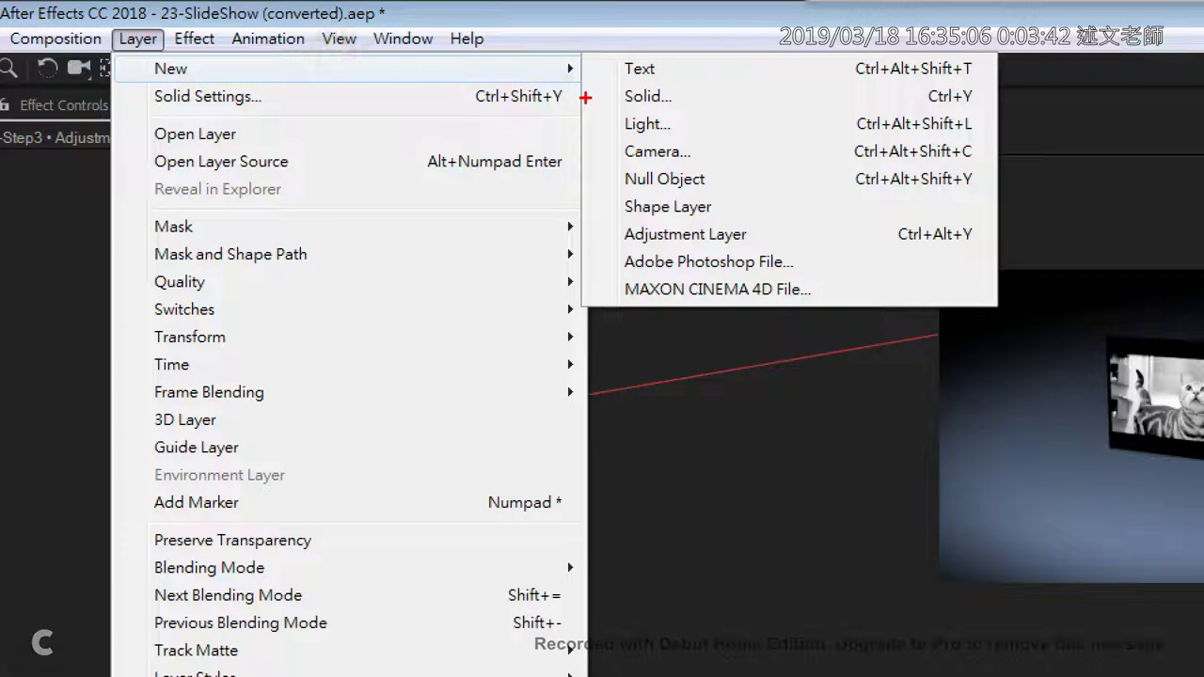
- Mark up the Layer > New options, then dismiss the menu with Esc
{"action": "left_click_drag", "start_coordinate": [589, 290], "coordinate": [619, 268]}
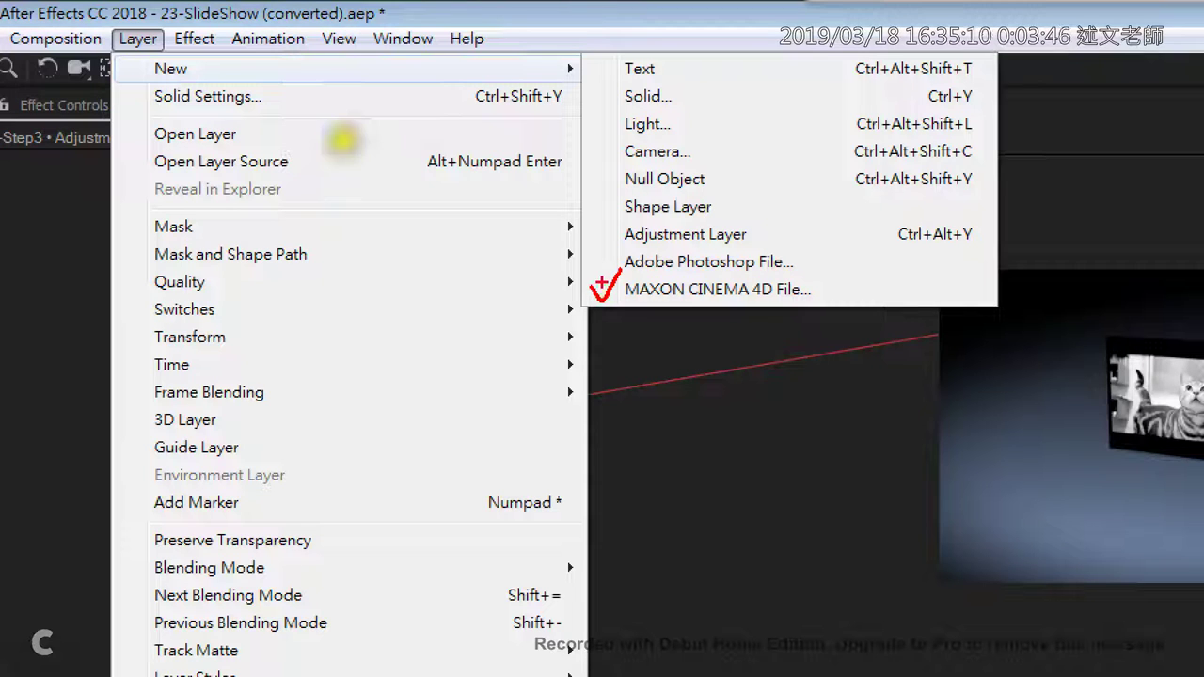
{"action": "left_click_drag", "start_coordinate": [592, 228], "coordinate": [621, 209]}
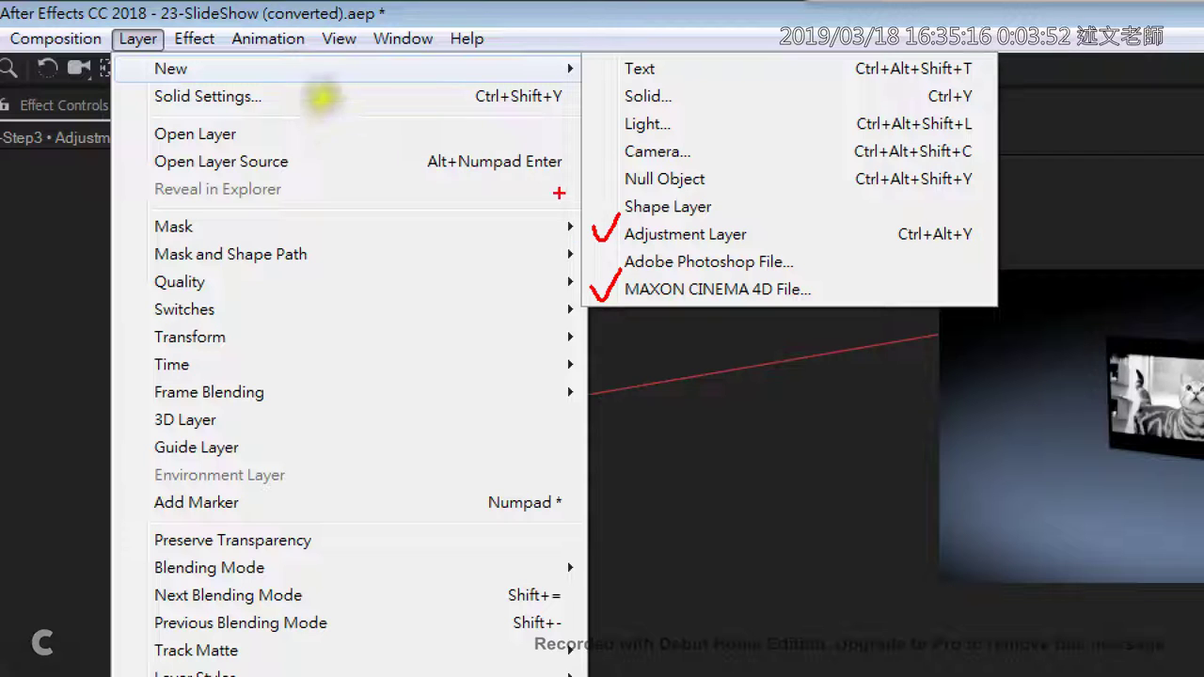
{"action": "mouse_move", "coordinate": [612, 169]}
{"action": "left_mouse_down"}
{"action": "mouse_move", "coordinate": [613, 190]}
{"action": "mouse_move", "coordinate": [613, 168]}
{"action": "left_mouse_up"}
{"action": "left_click_drag", "start_coordinate": [615, 117], "coordinate": [615, 143]}
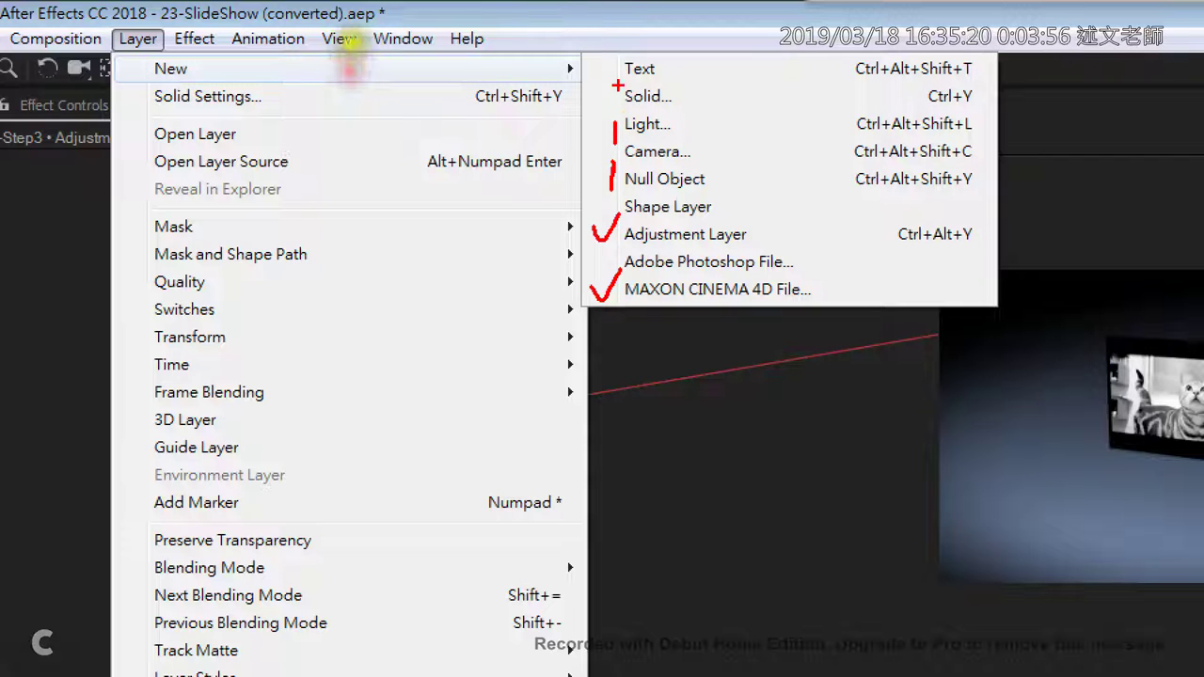
{"action": "left_click_drag", "start_coordinate": [617, 85], "coordinate": [616, 111]}
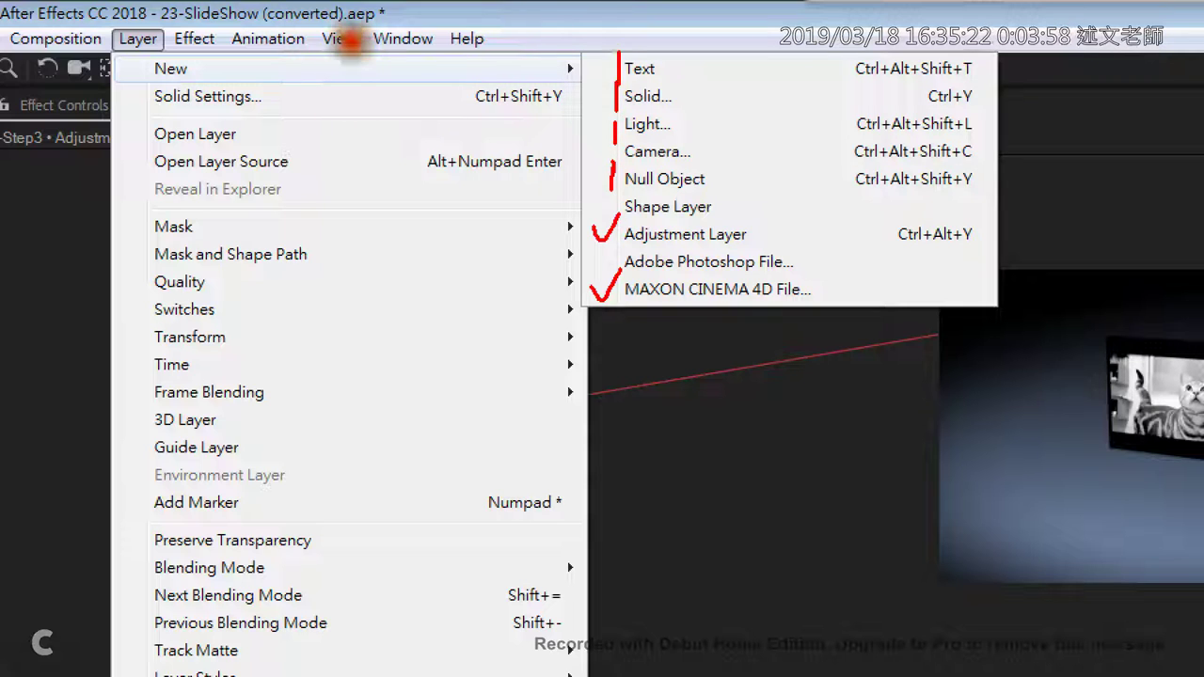
{"action": "left_click_drag", "start_coordinate": [619, 51], "coordinate": [619, 89]}
{"action": "left_click_drag", "start_coordinate": [616, 193], "coordinate": [616, 214]}
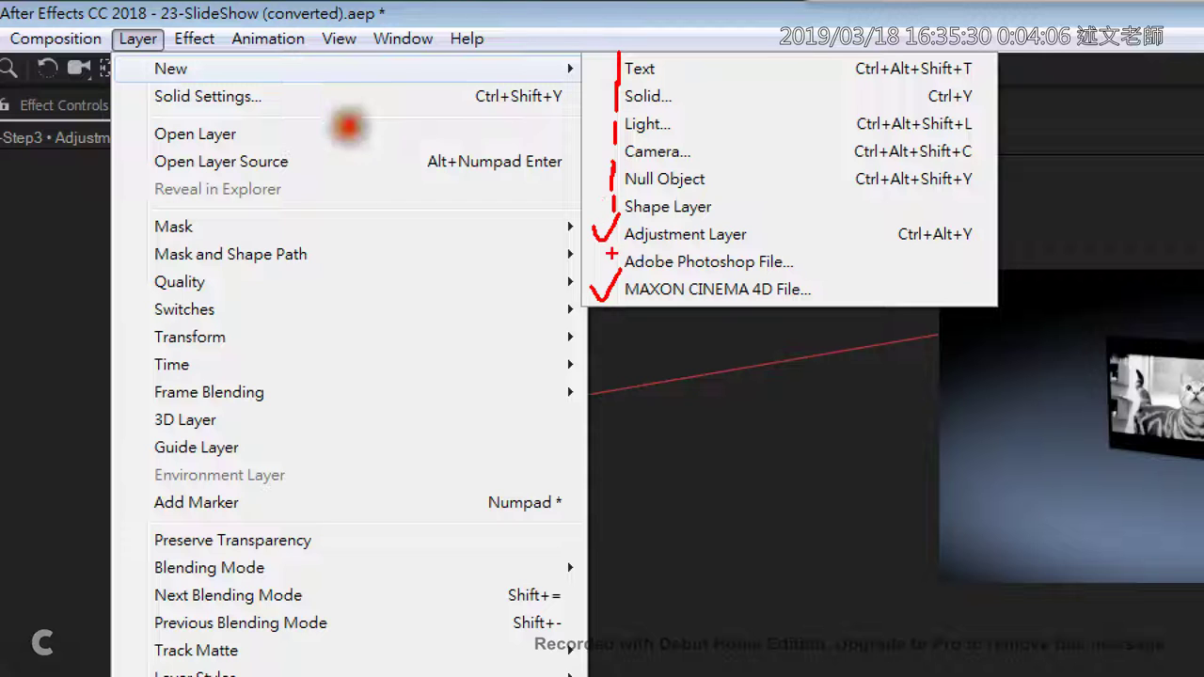
{"action": "left_click_drag", "start_coordinate": [613, 252], "coordinate": [821, 251]}
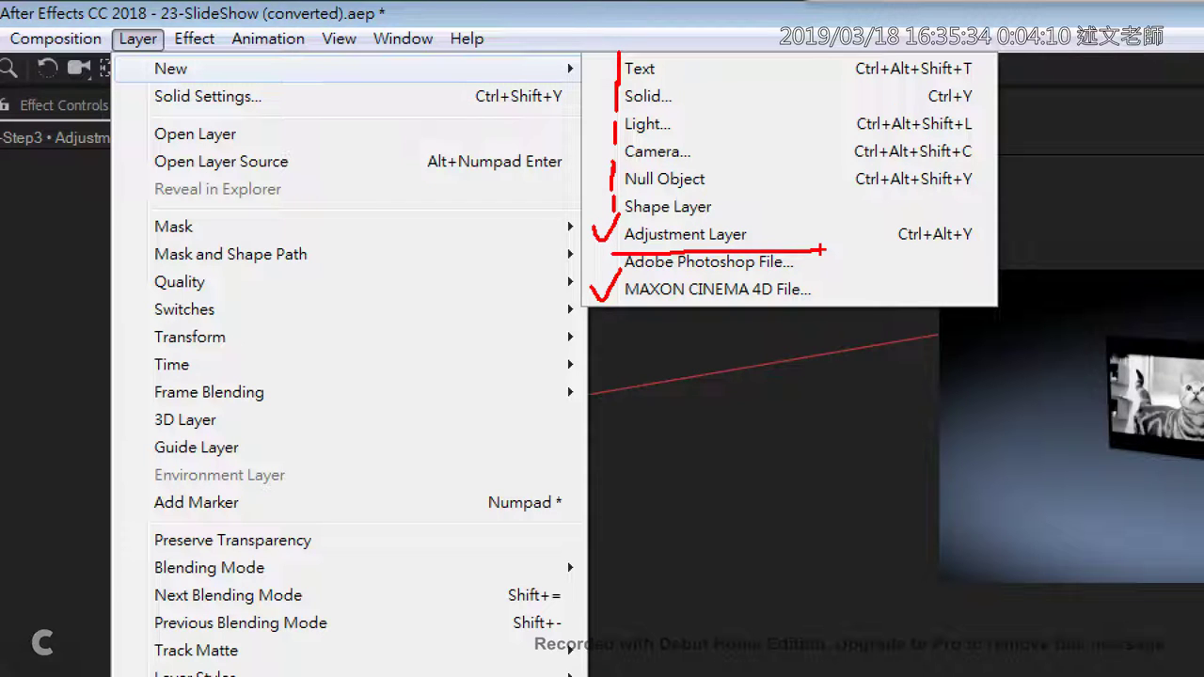
{"action": "key", "text": "Escape"}
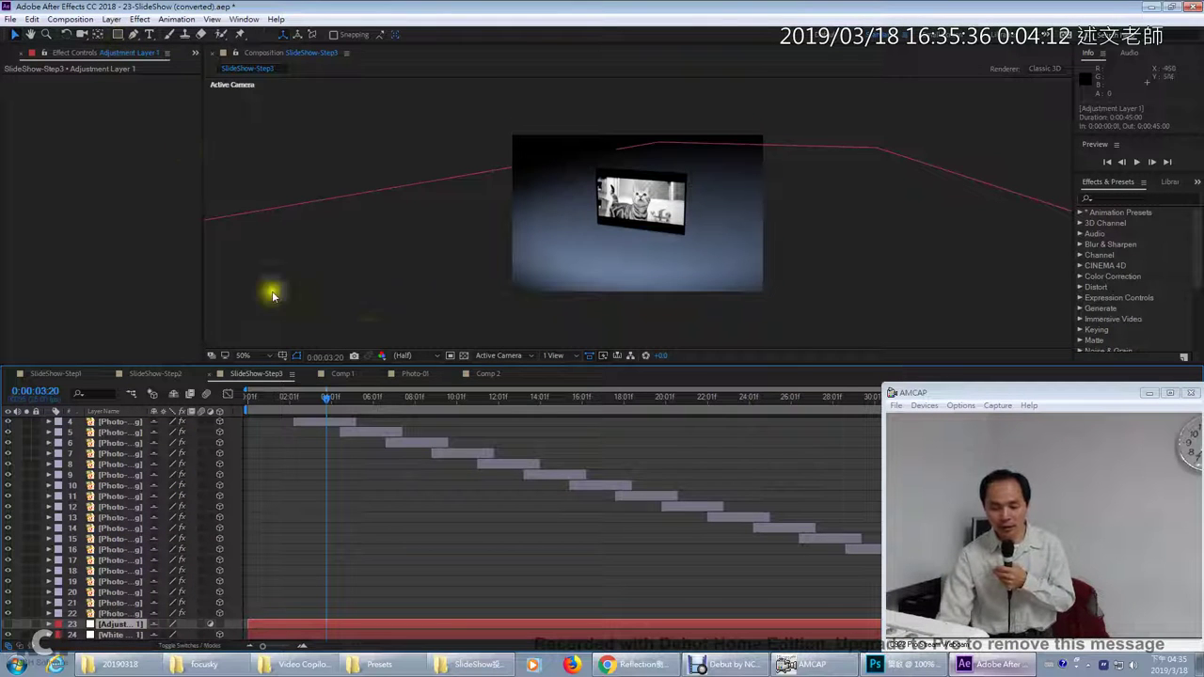
- In Comp 2, select Null 1 and add Adjustment Layer 2 via Layer > New
{"action": "left_click", "coordinate": [485, 374]}
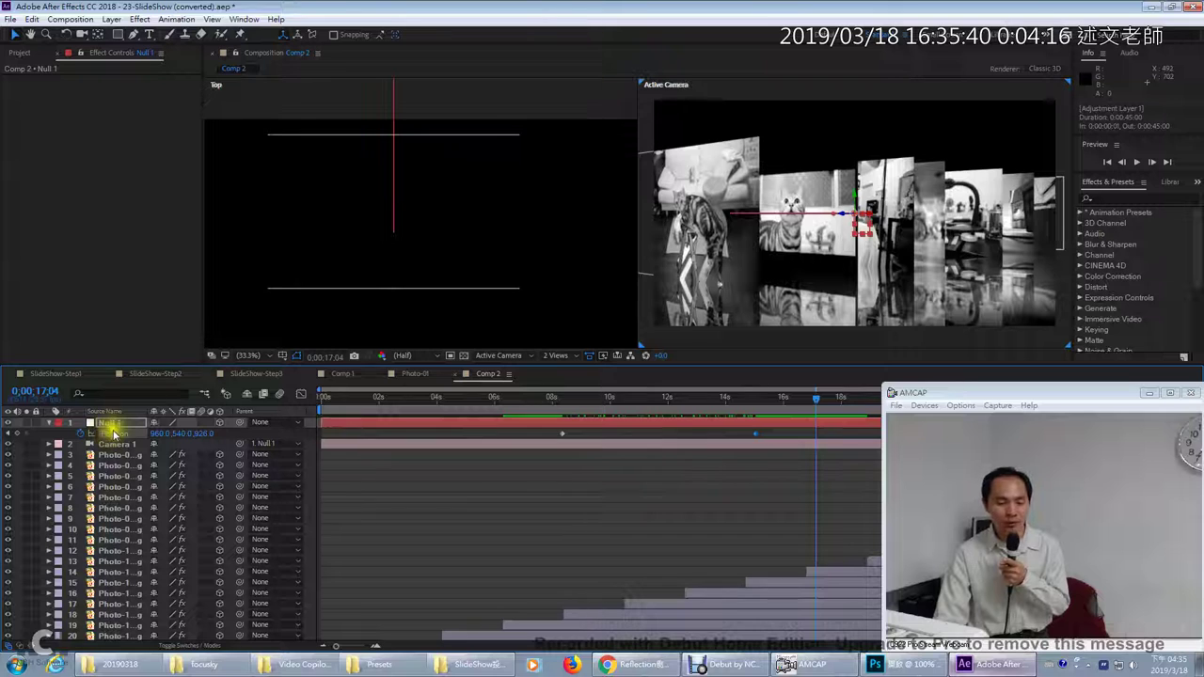
{"action": "left_click", "coordinate": [111, 423]}
{"action": "left_click", "coordinate": [112, 19]}
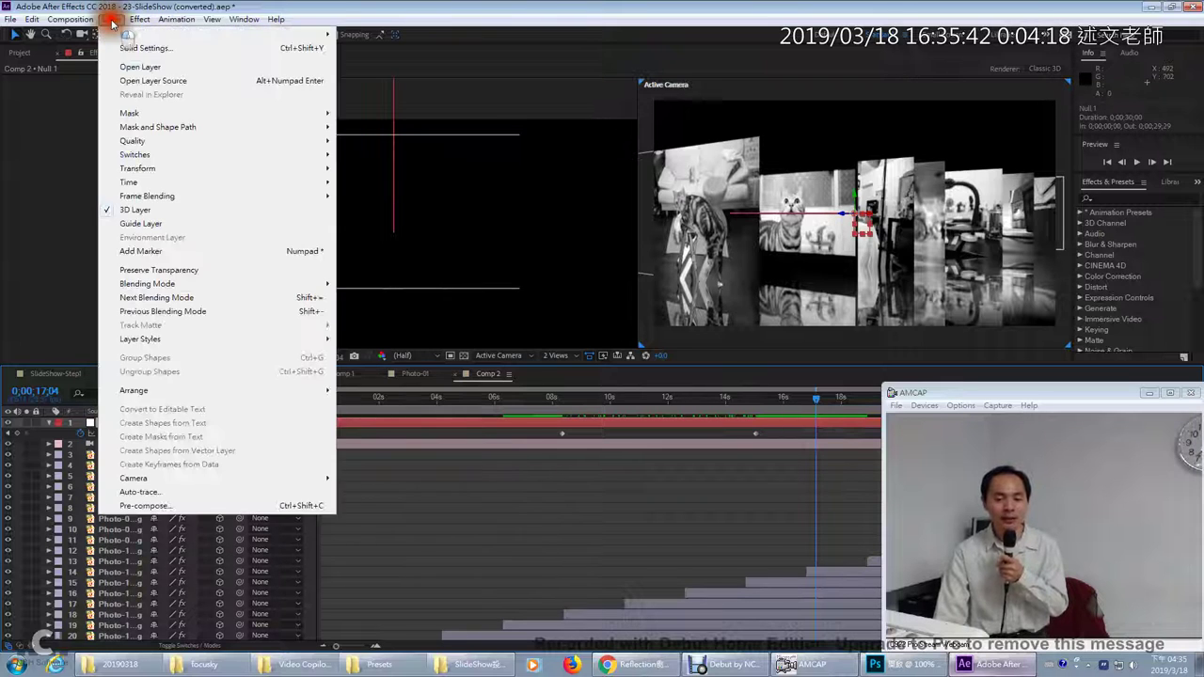
{"action": "mouse_move", "coordinate": [123, 34]}
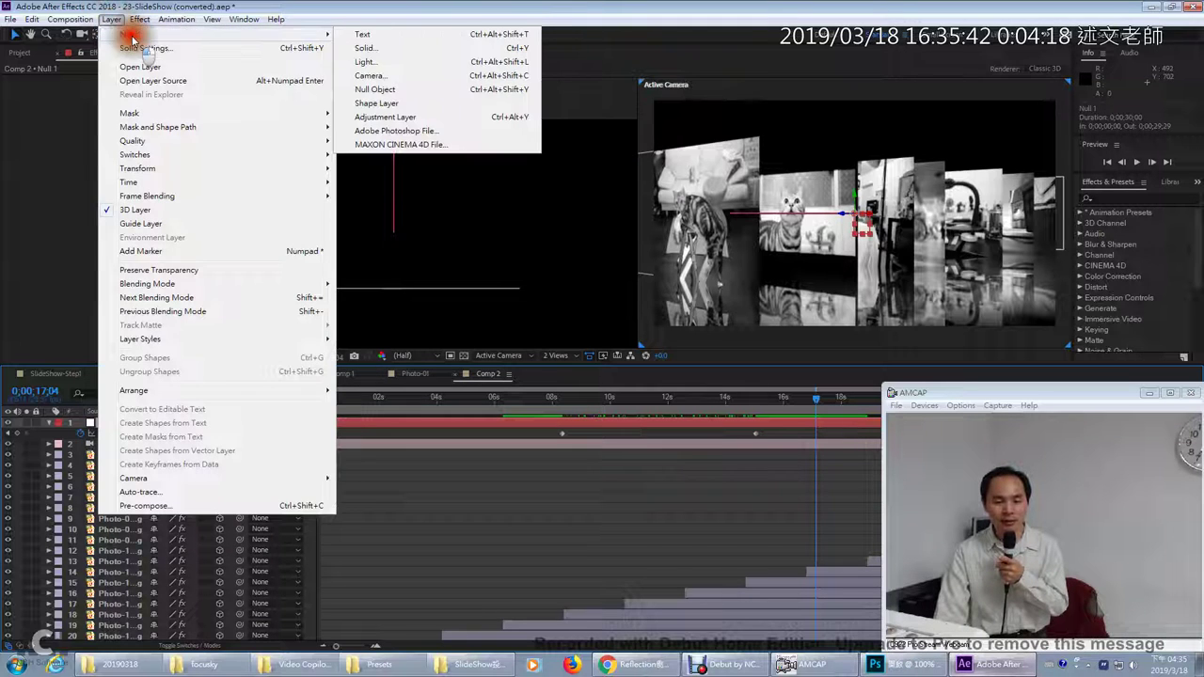
{"action": "left_click", "coordinate": [399, 119]}
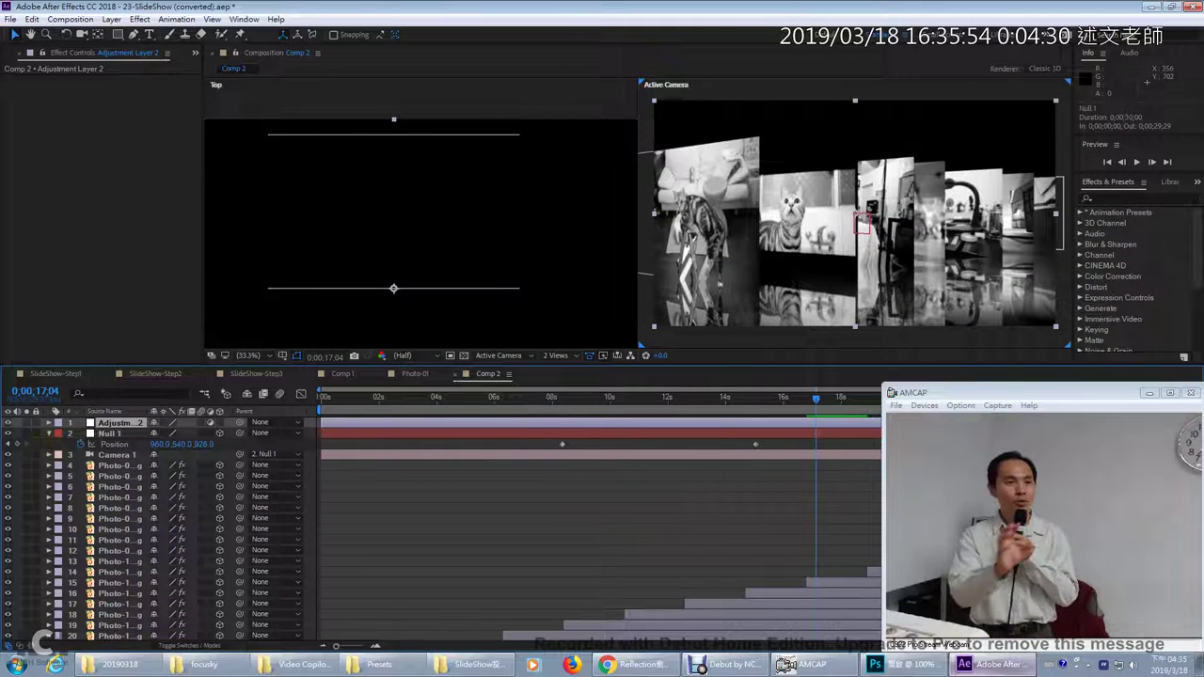
- Apply Effect > Color Correction > Hue/Saturation to Adjustment Layer 2
{"action": "left_click", "coordinate": [138, 19]}
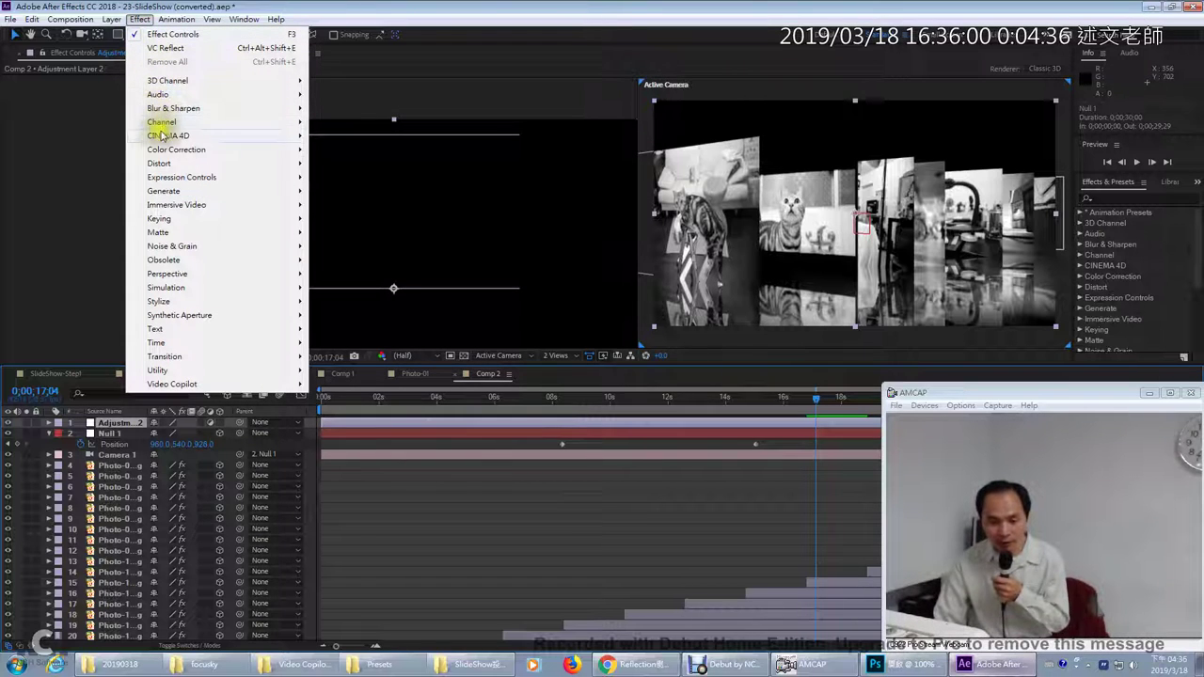
{"action": "mouse_move", "coordinate": [168, 150]}
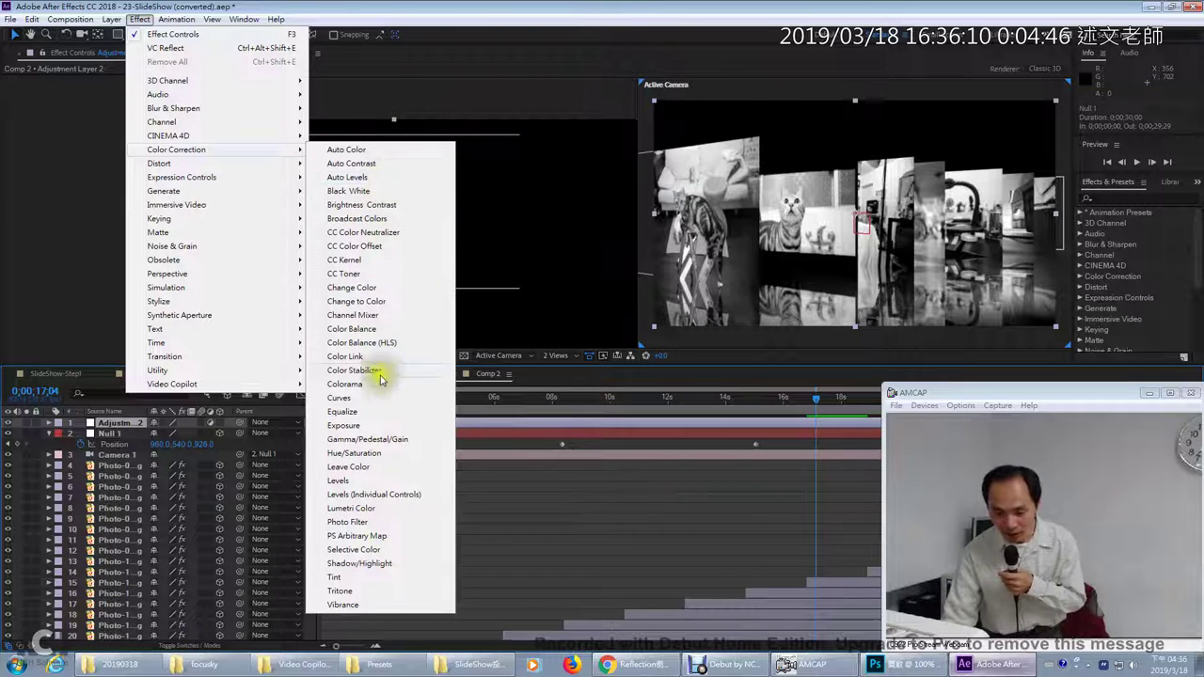
{"action": "left_click", "coordinate": [359, 483]}
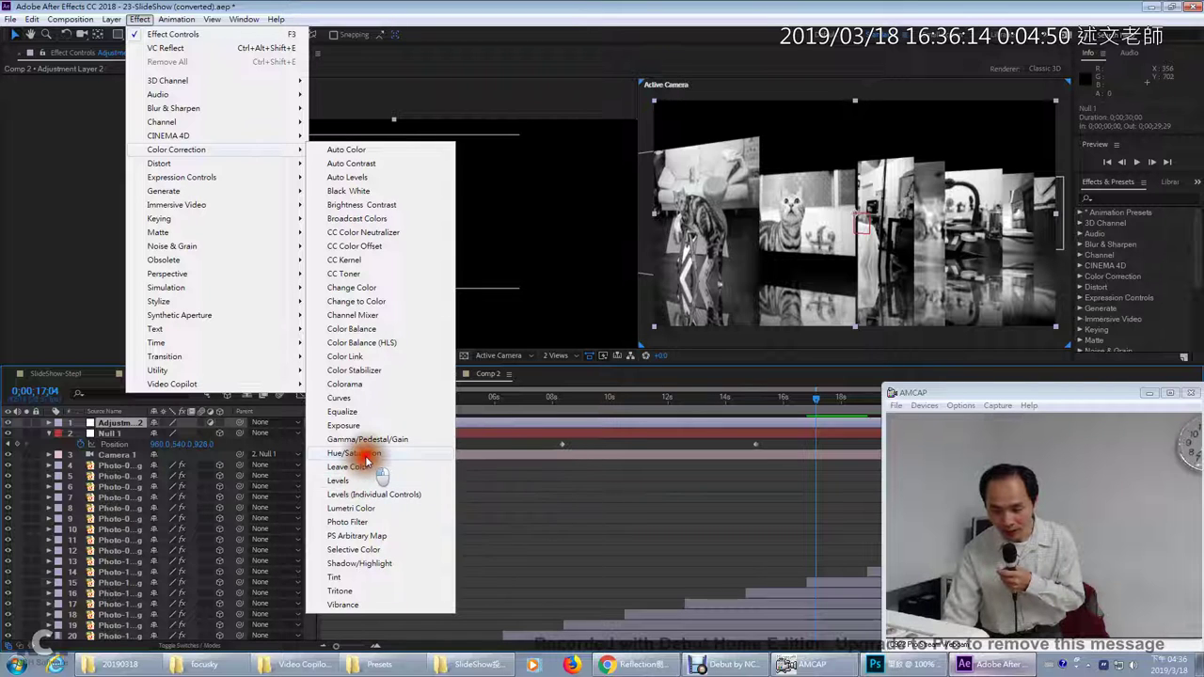
{"action": "left_click", "coordinate": [367, 456]}
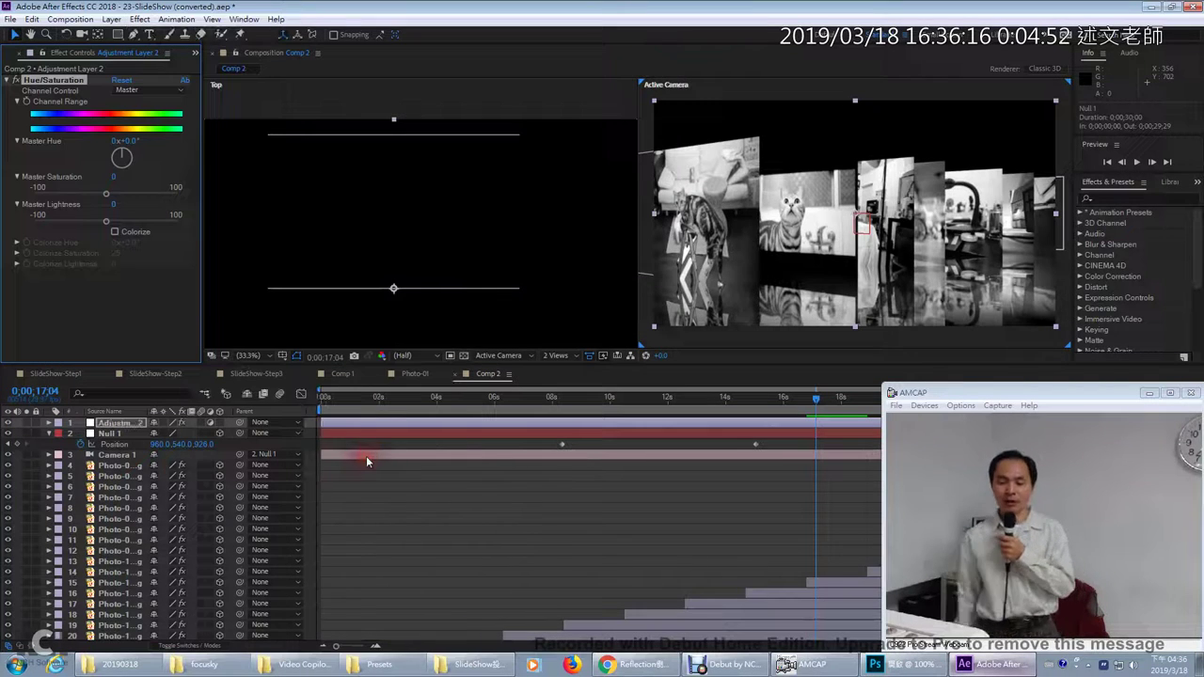
- Turn on Colorize in Hue/Saturation and set Colorize Hue to 0x+49.0° for a sepia tint
{"action": "left_click", "coordinate": [115, 232]}
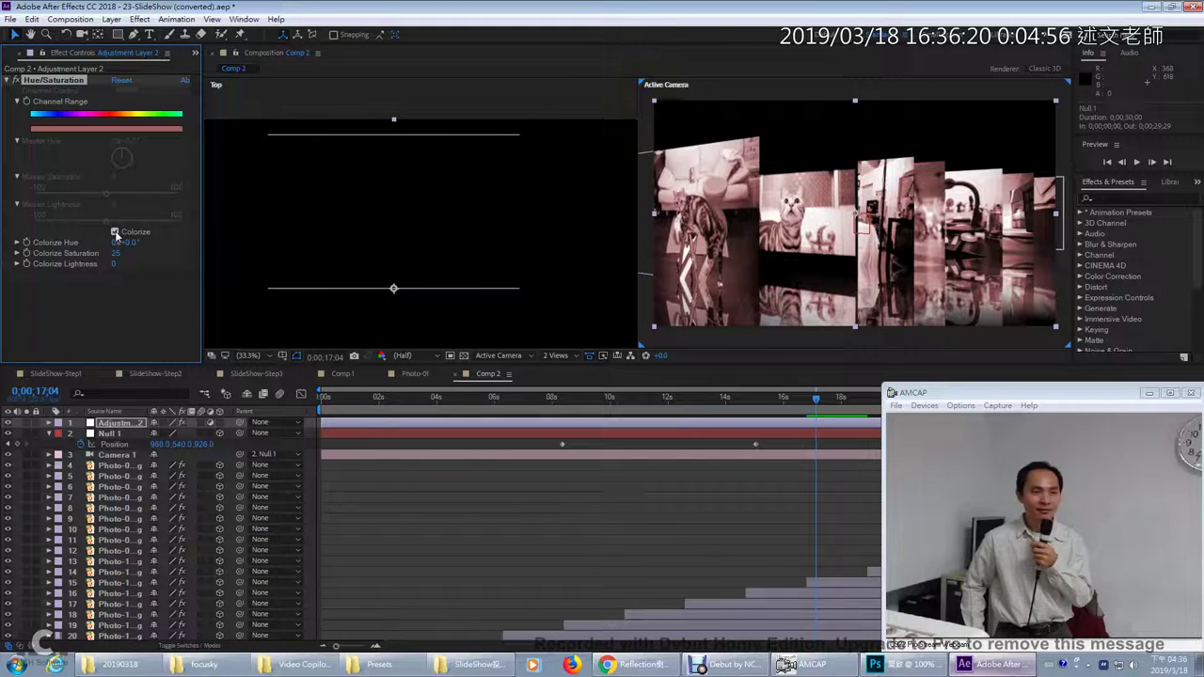
{"action": "left_click", "coordinate": [101, 467]}
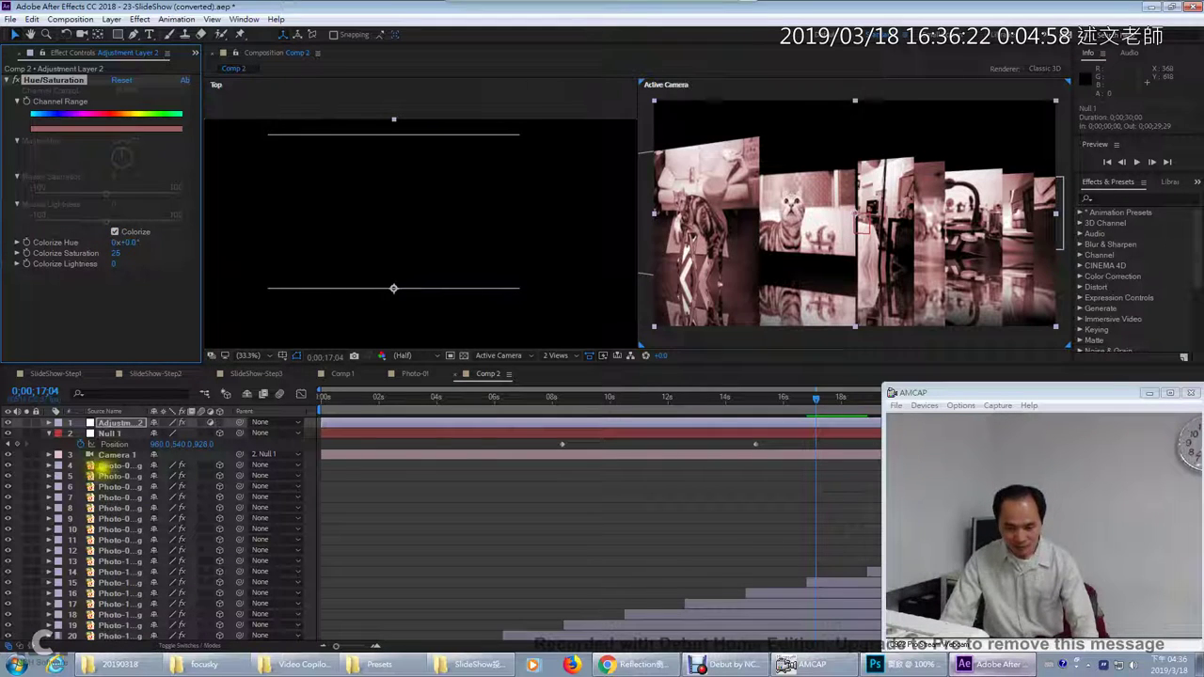
{"action": "left_click_drag", "start_coordinate": [137, 437], "coordinate": [181, 508]}
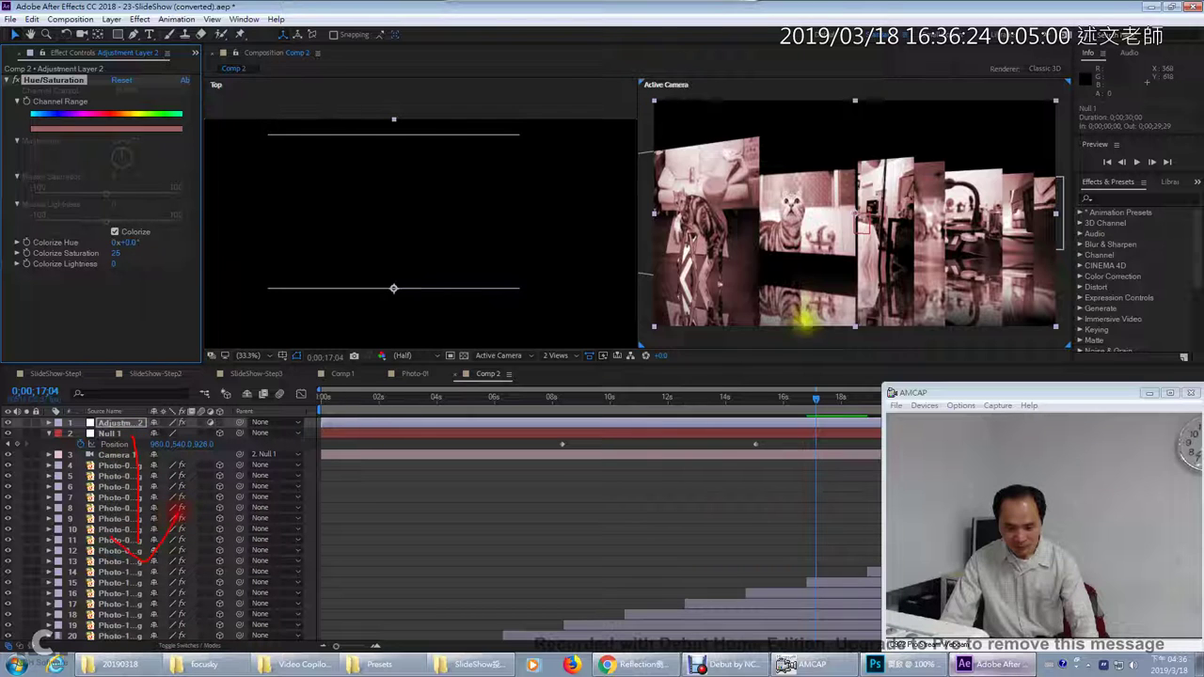
{"action": "left_click_drag", "start_coordinate": [805, 320], "coordinate": [793, 295]}
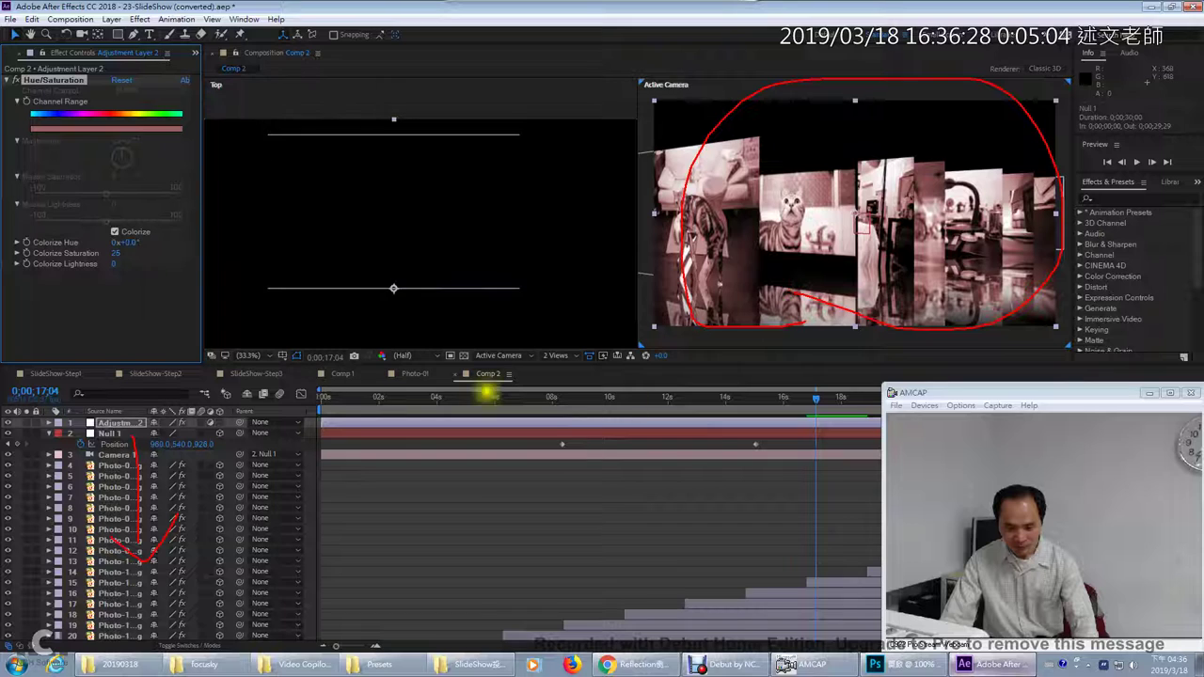
{"action": "left_click_drag", "start_coordinate": [92, 461], "coordinate": [94, 674]}
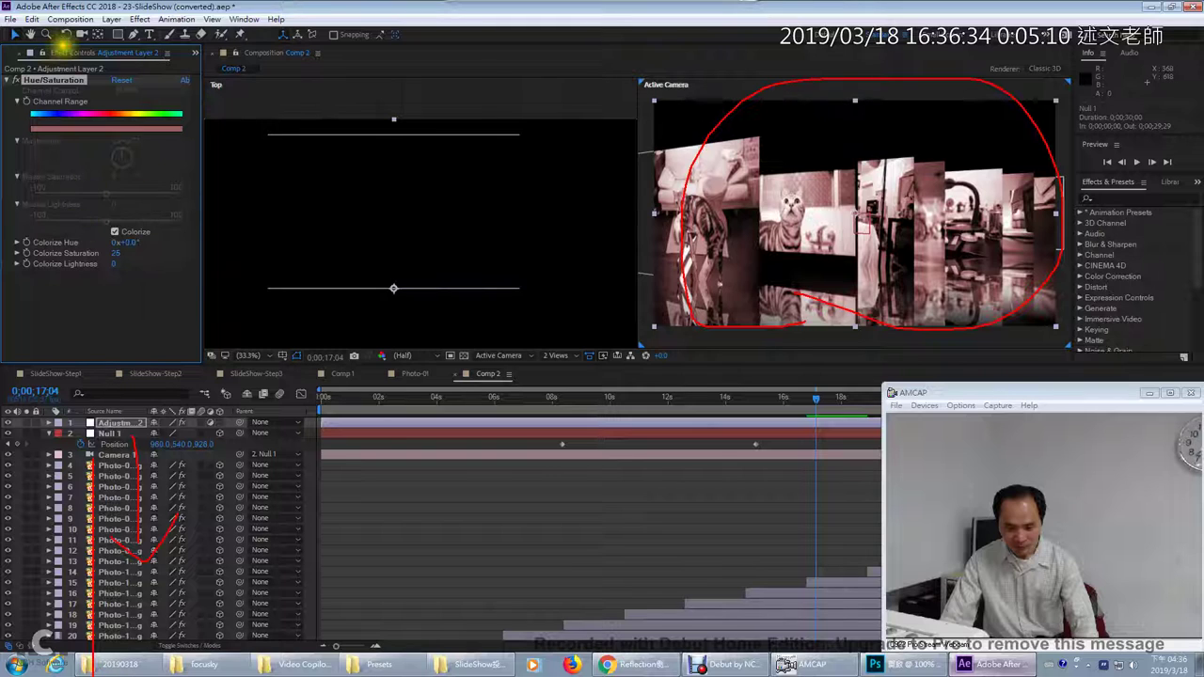
{"action": "key", "text": "Escape"}
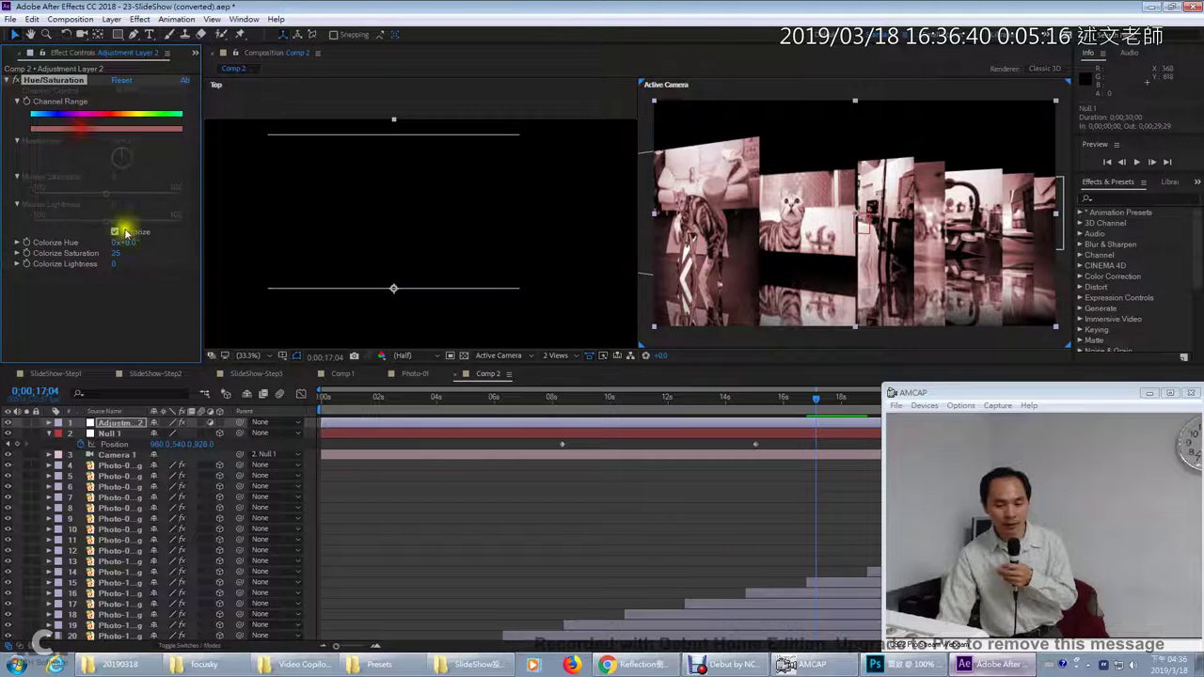
{"action": "mouse_move", "coordinate": [119, 241]}
{"action": "left_mouse_down"}
{"action": "mouse_move", "coordinate": [203, 235]}
{"action": "mouse_move", "coordinate": [3, 227]}
{"action": "left_mouse_up"}
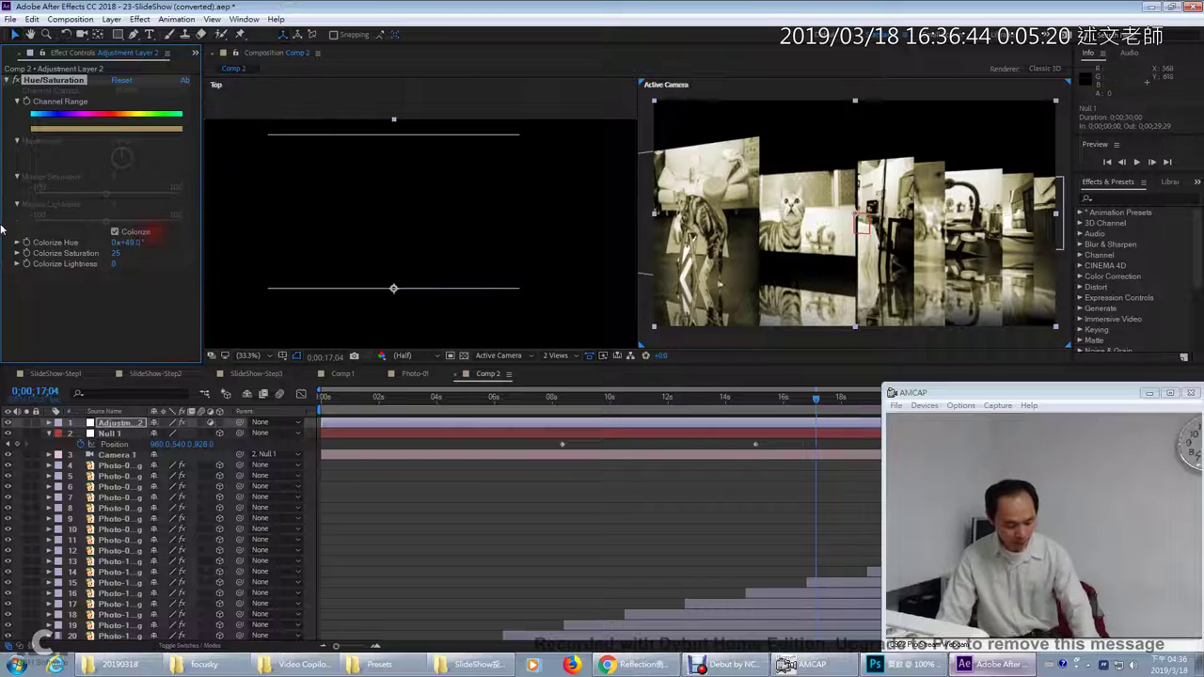
{"action": "key", "text": "ctrl+1"}
{"action": "left_click_drag", "start_coordinate": [17, 222], "coordinate": [199, 273]}
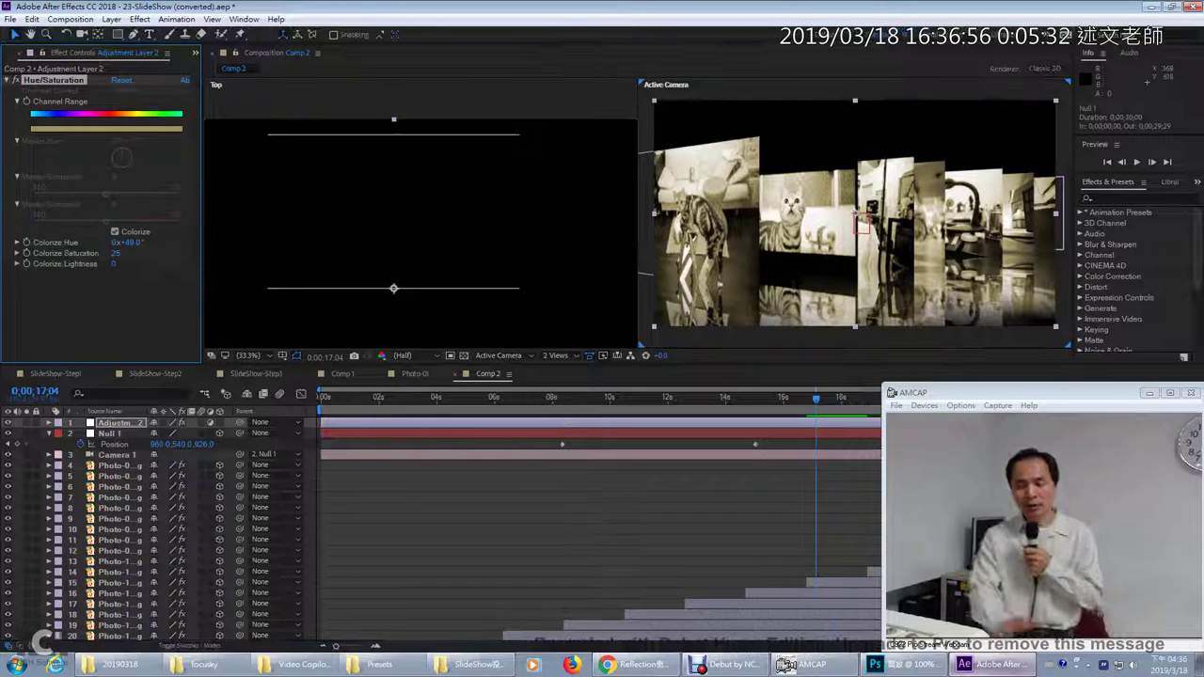
- Hide the adjustment layer's tint, then move White Solid 1 in SlideShow-Step3's viewer
{"action": "left_click", "coordinate": [7, 422]}
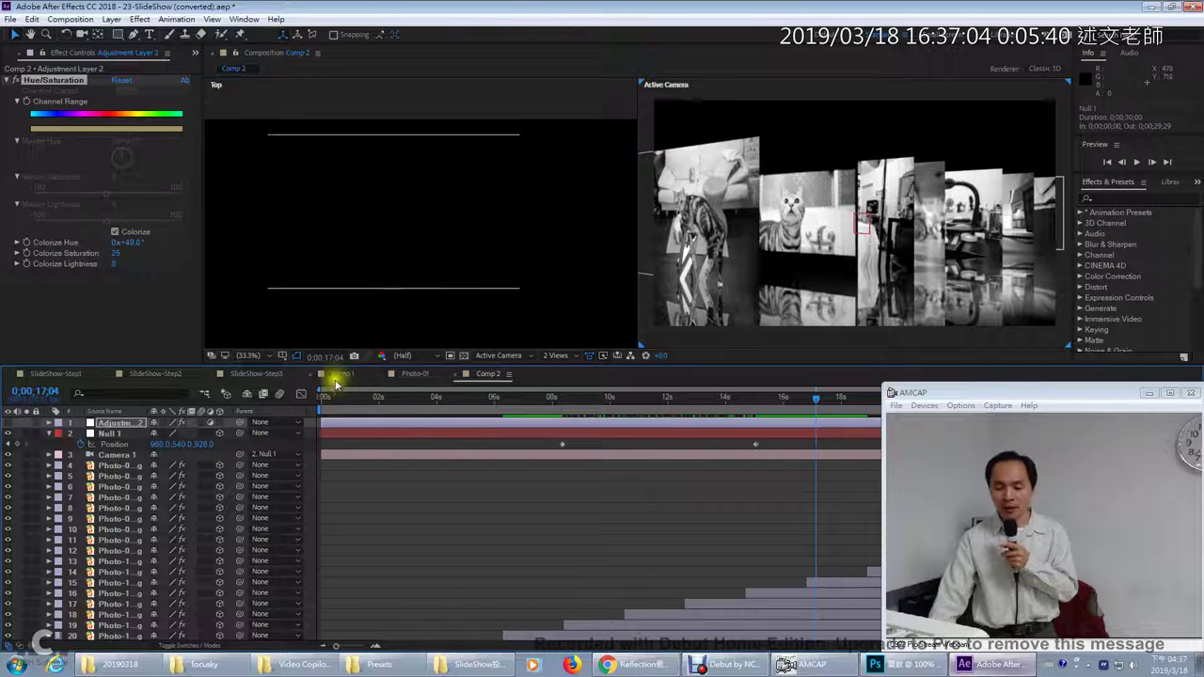
{"action": "left_click", "coordinate": [256, 375]}
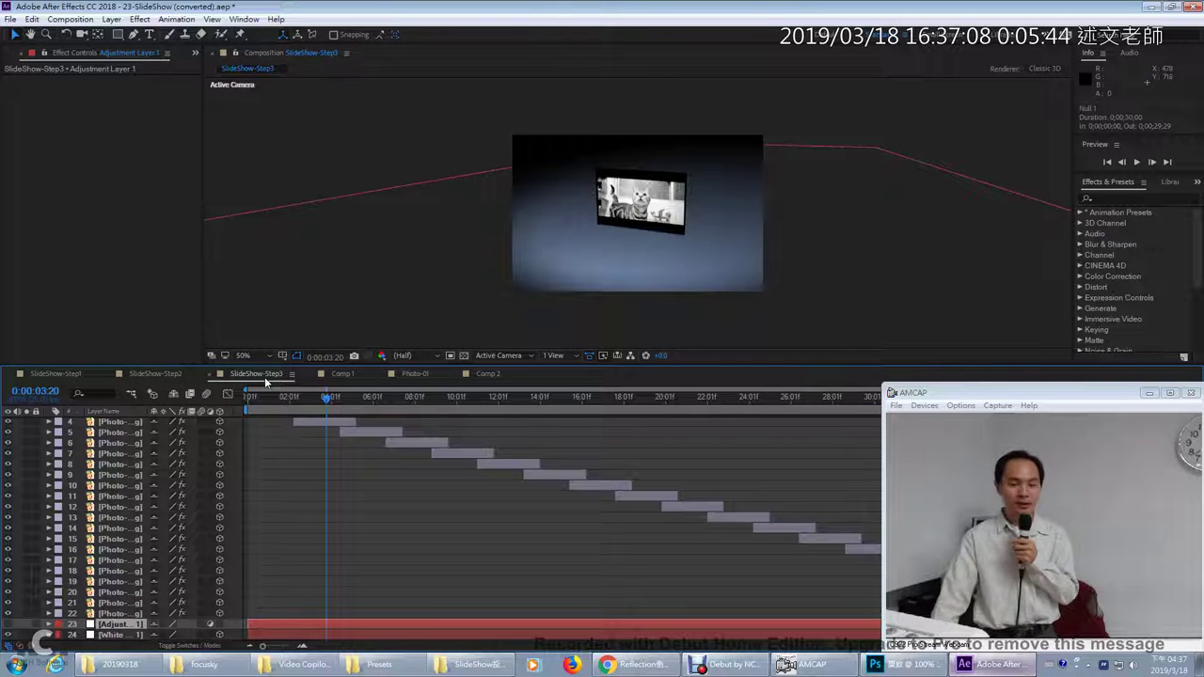
{"action": "left_click", "coordinate": [541, 205]}
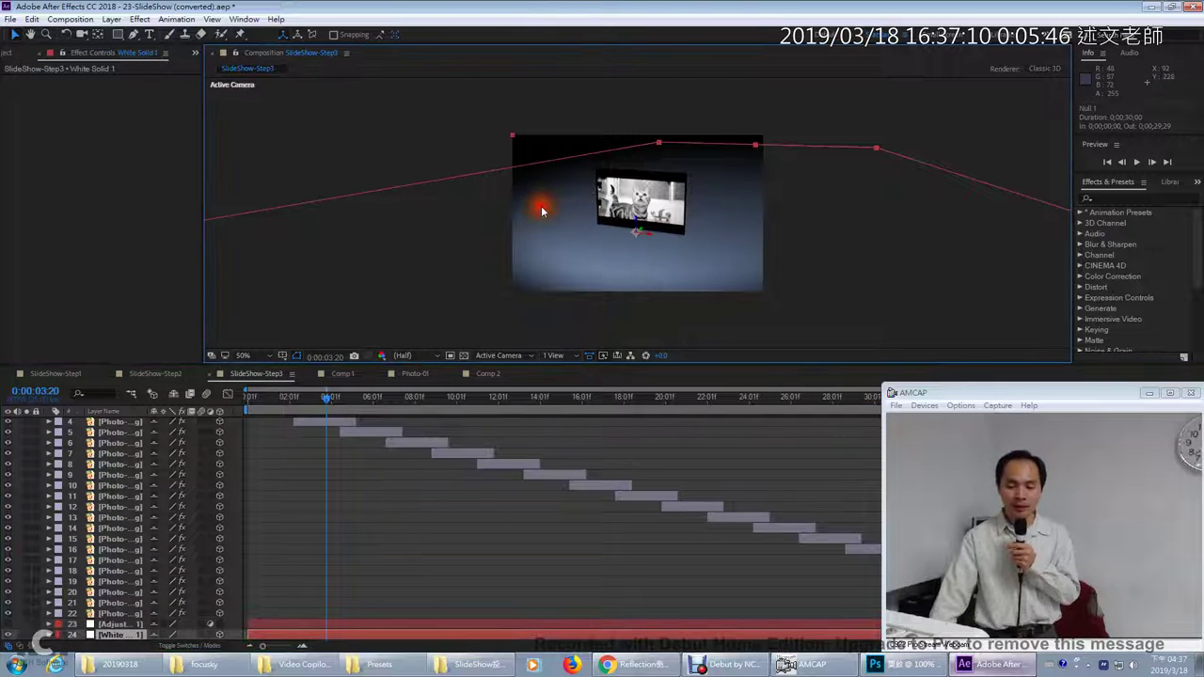
{"action": "left_click_drag", "start_coordinate": [500, 248], "coordinate": [527, 230]}
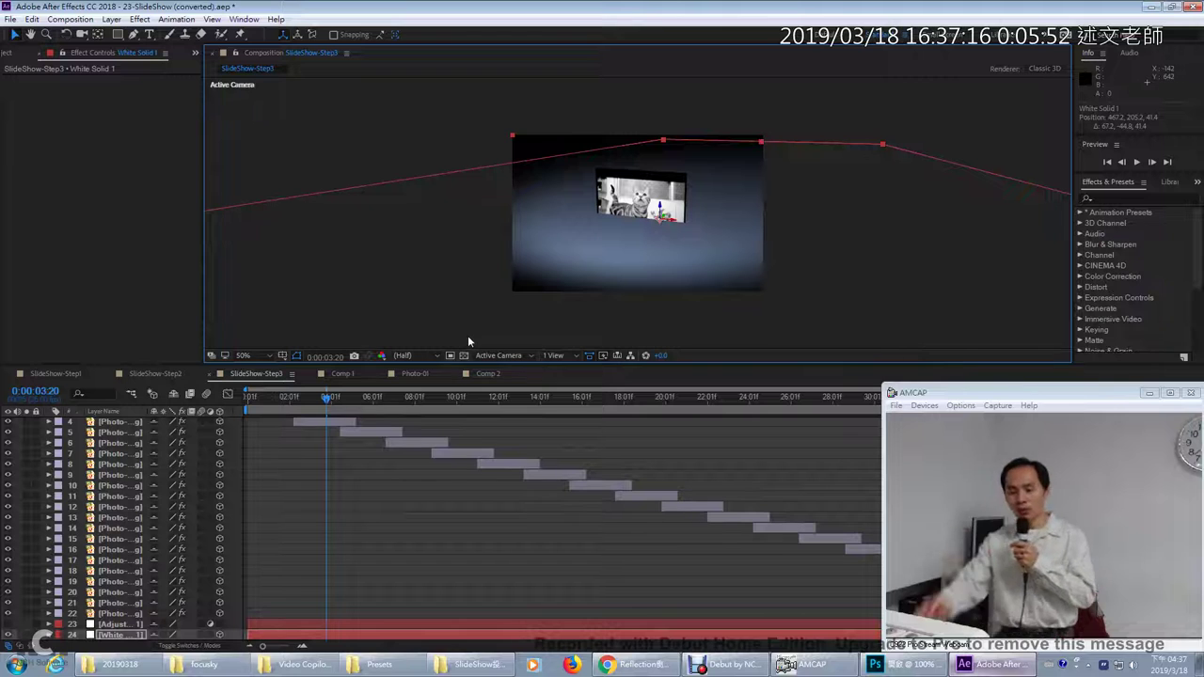
- Return to Comp 2, zoom the Active Camera view out to 16.7% and activate the Top view
{"action": "left_click", "coordinate": [482, 377]}
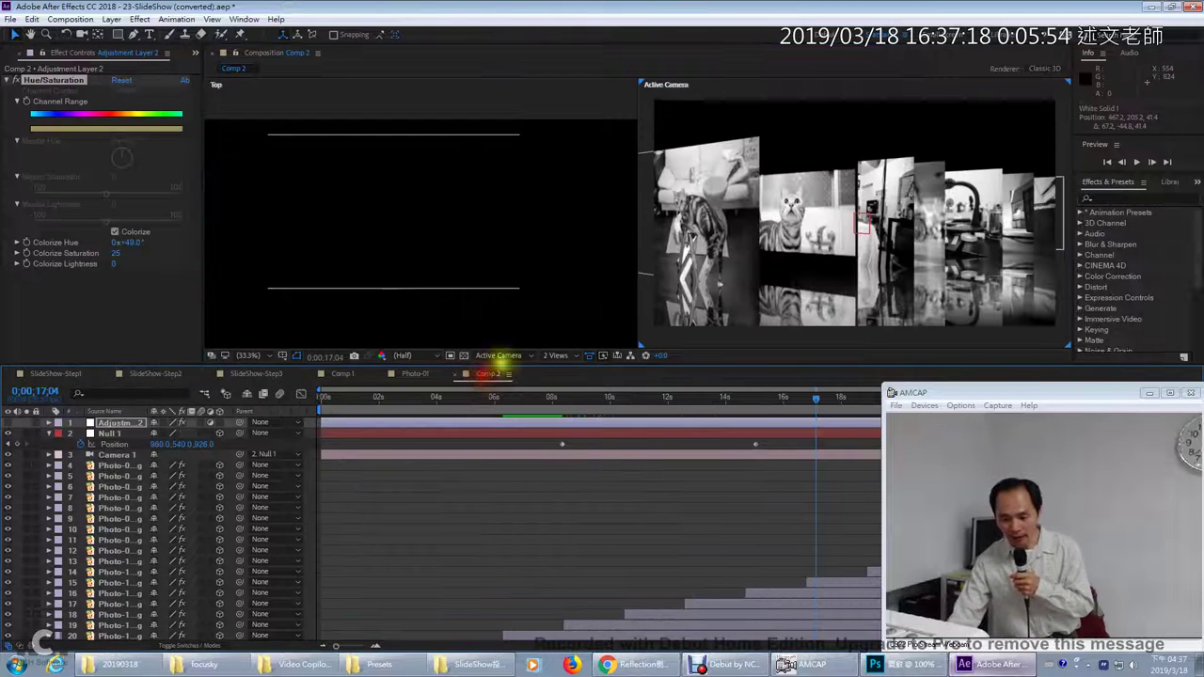
{"action": "key", "text": "comma"}
{"action": "key", "text": "comma"}
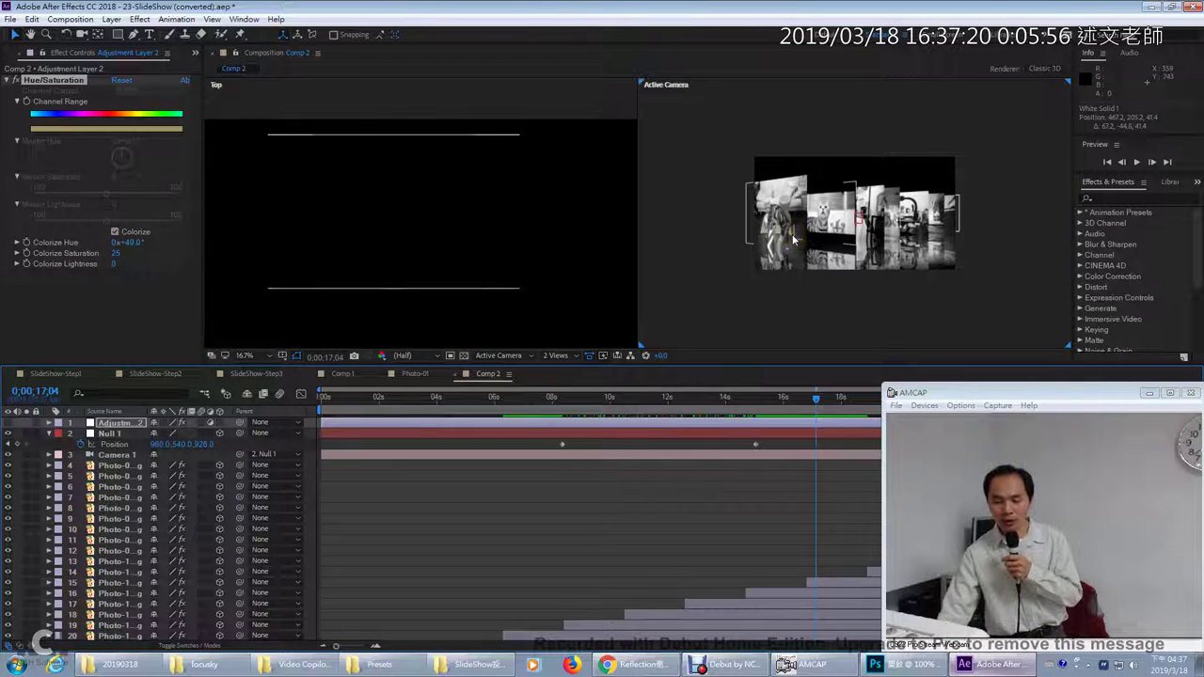
{"action": "left_click", "coordinate": [548, 231]}
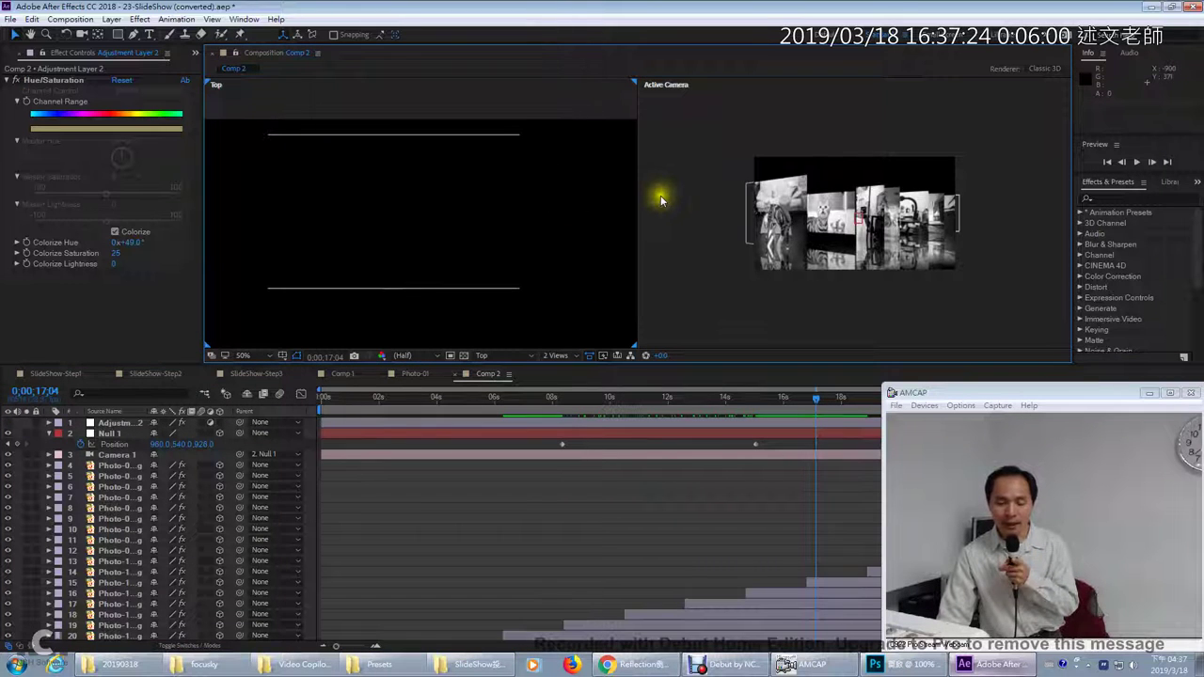
- Create a new 1920×1080 solid with a pale gray-red colour, Pale Gray-Red Solid 1
{"action": "left_click", "coordinate": [111, 19]}
{"action": "mouse_move", "coordinate": [130, 38]}
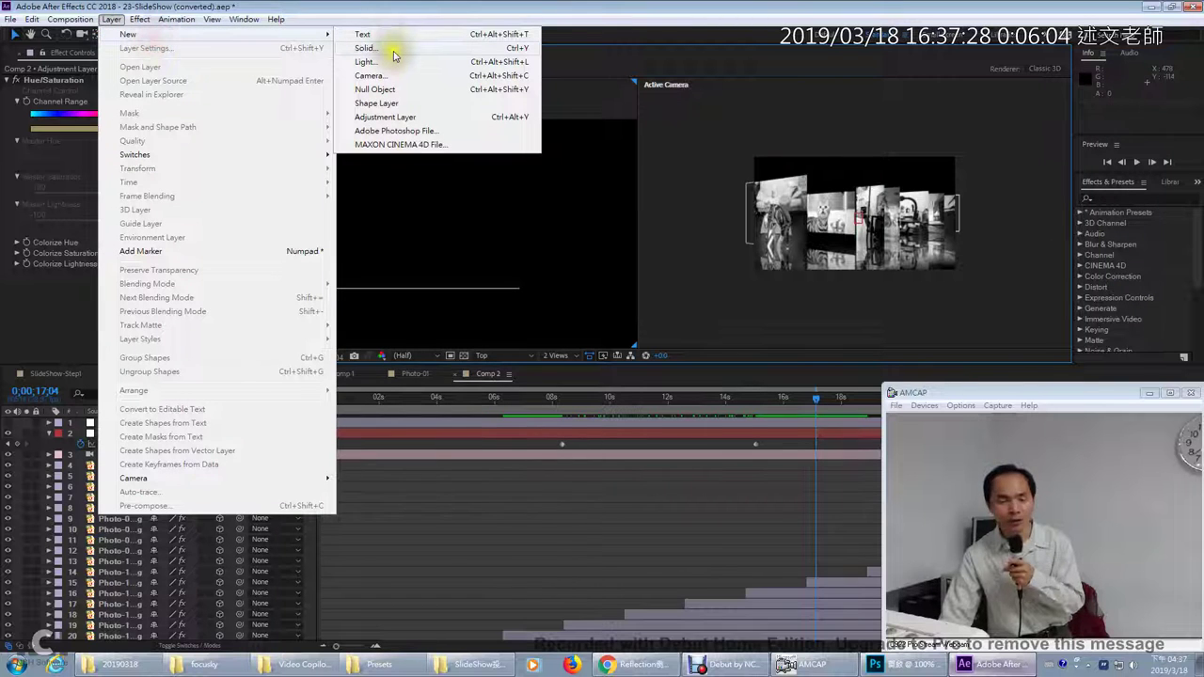
{"action": "left_click", "coordinate": [391, 48]}
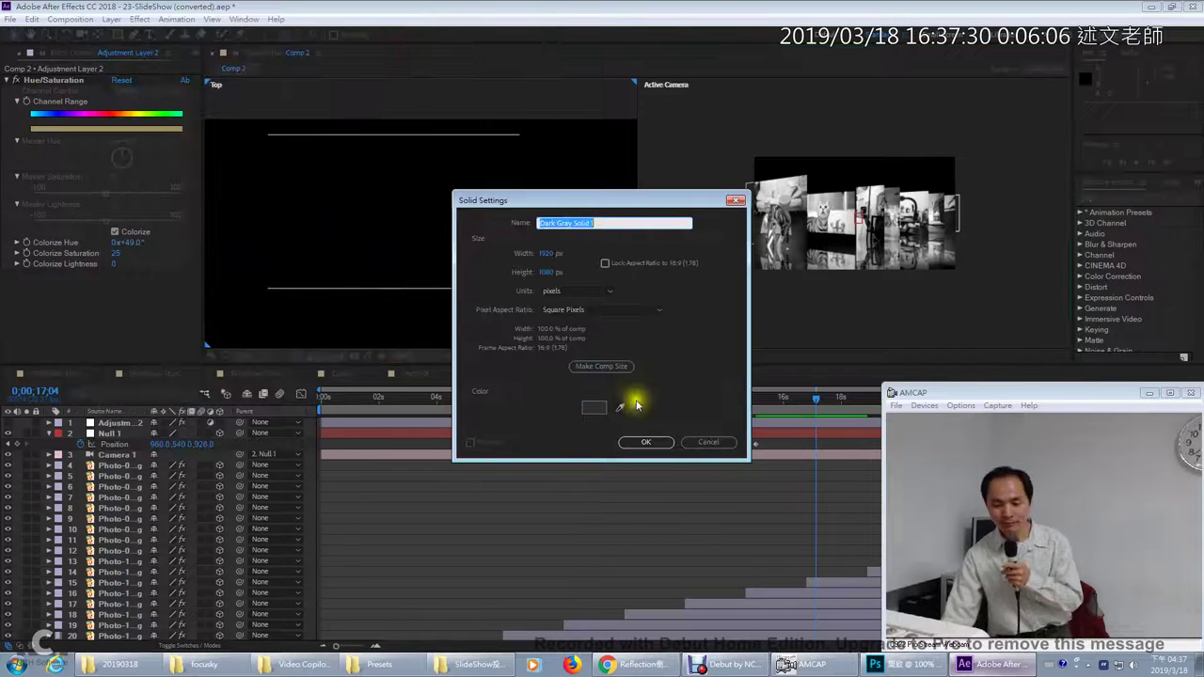
{"action": "left_click", "coordinate": [594, 406]}
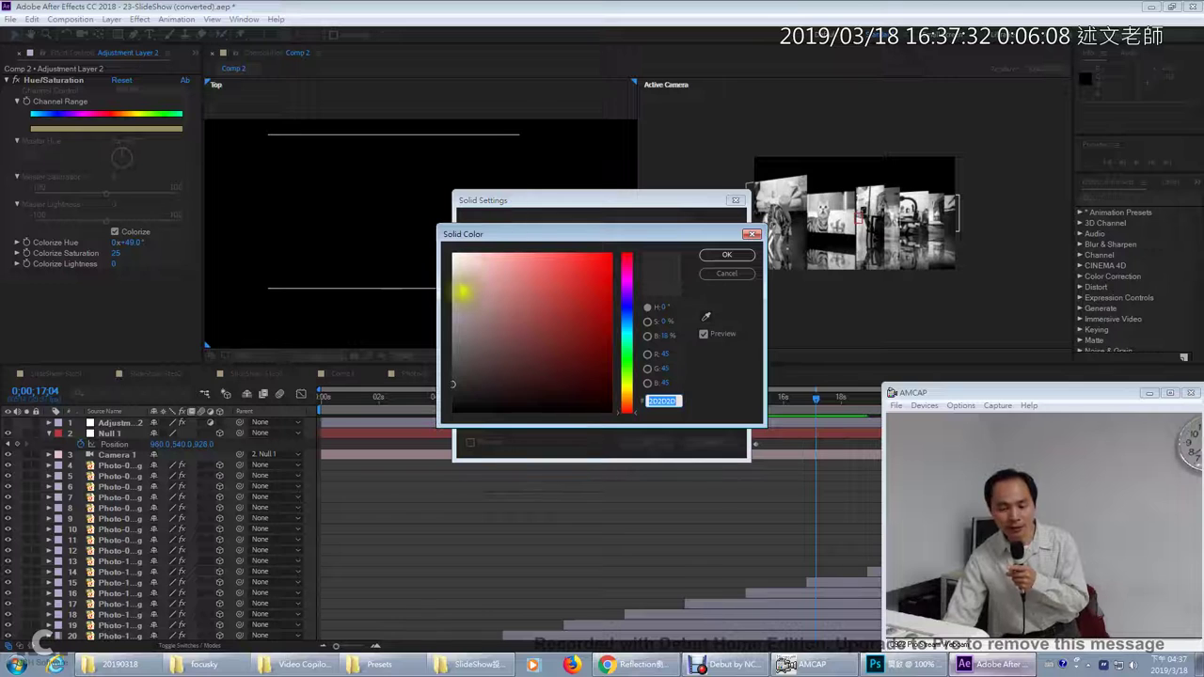
{"action": "left_click", "coordinate": [460, 294]}
{"action": "left_click", "coordinate": [726, 254]}
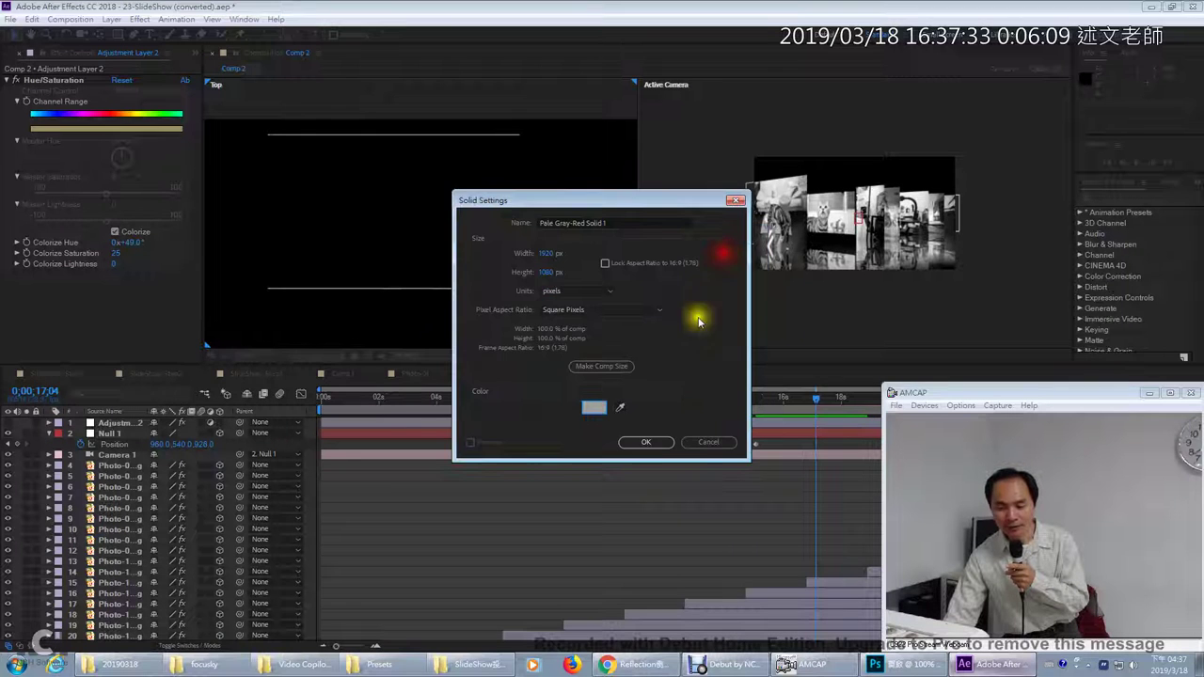
{"action": "left_click", "coordinate": [656, 442]}
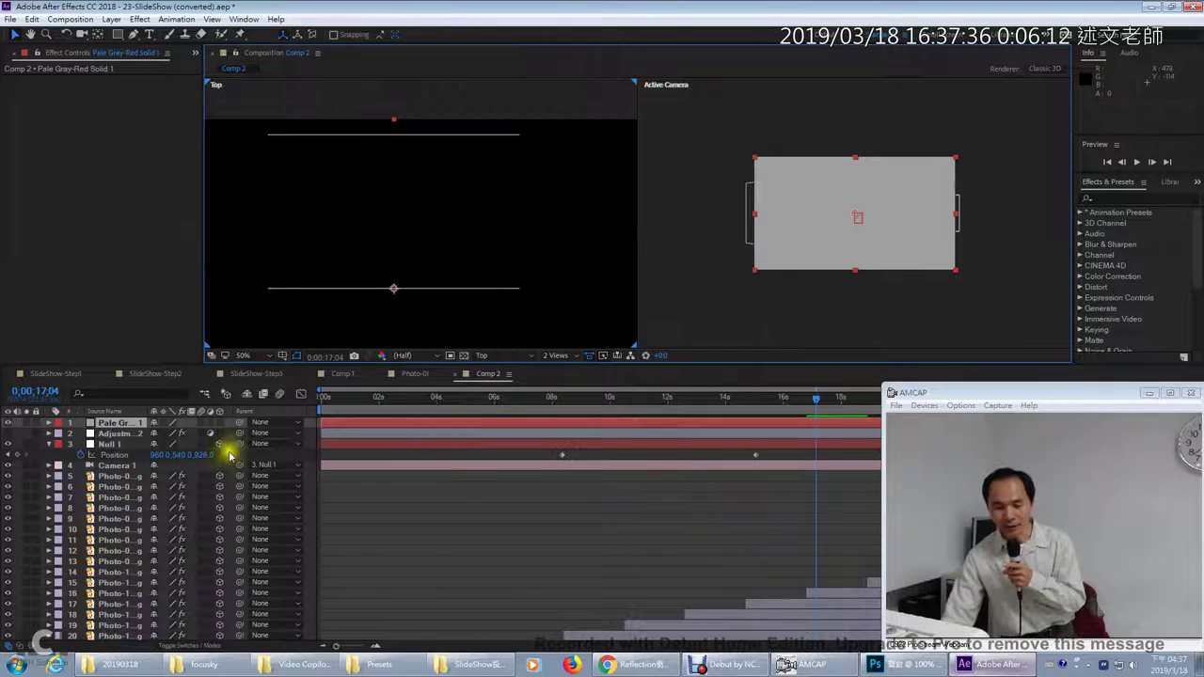
- Make Pale Gray-Red Solid 1 a 3D layer, undoing a freehand rotation attempt
{"action": "left_click", "coordinate": [219, 423]}
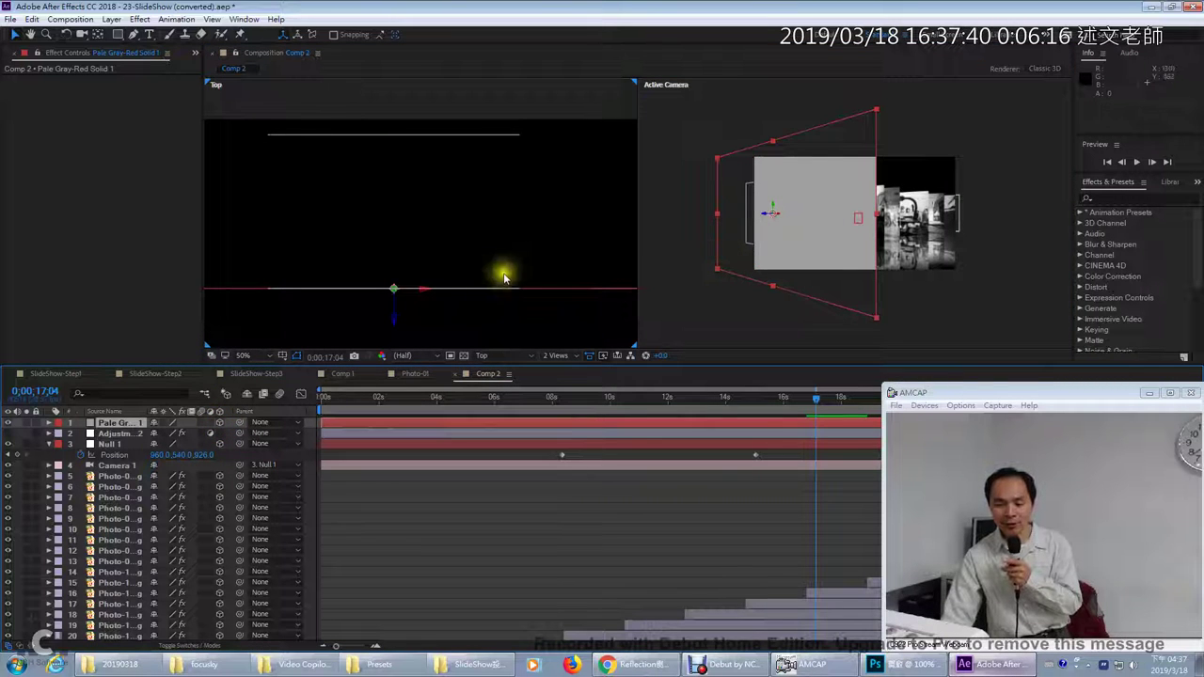
{"action": "left_click", "coordinate": [65, 35]}
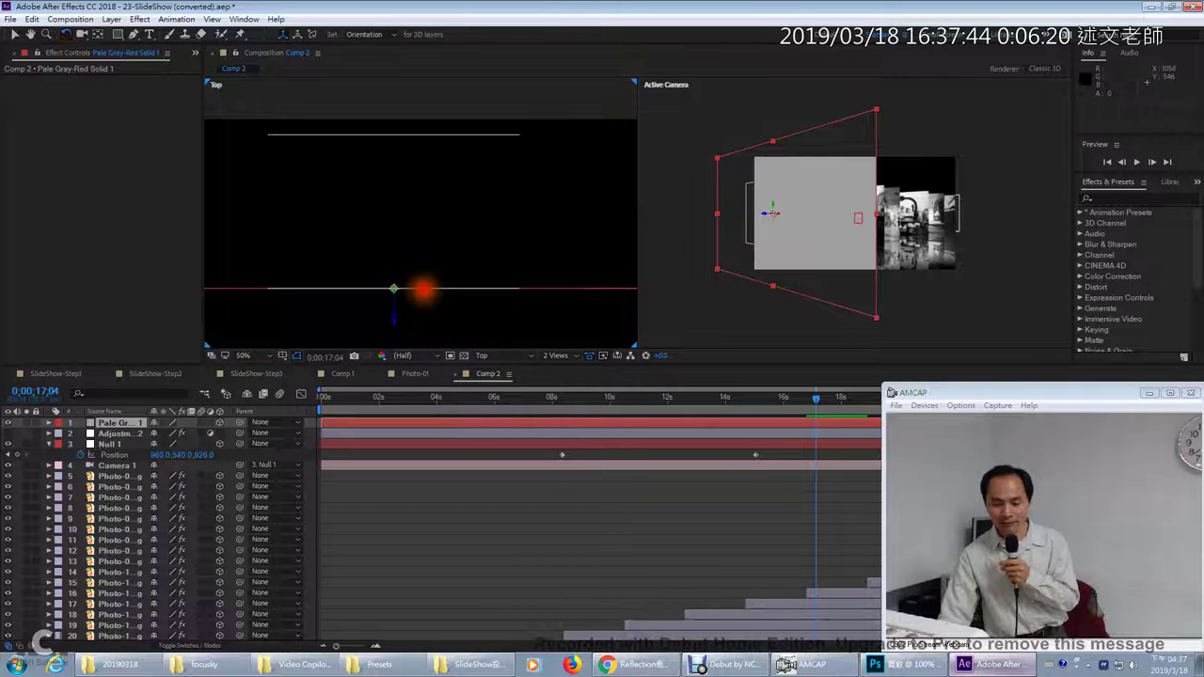
{"action": "left_click_drag", "start_coordinate": [451, 216], "coordinate": [453, 189]}
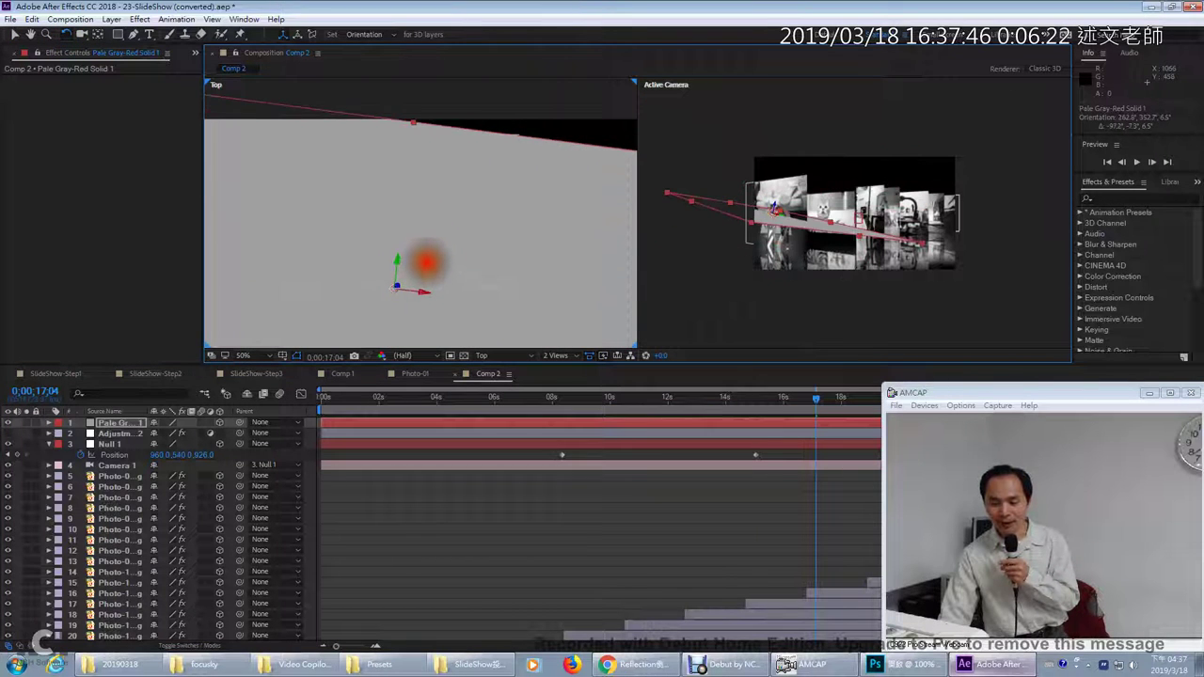
{"action": "left_click_drag", "start_coordinate": [426, 263], "coordinate": [416, 269]}
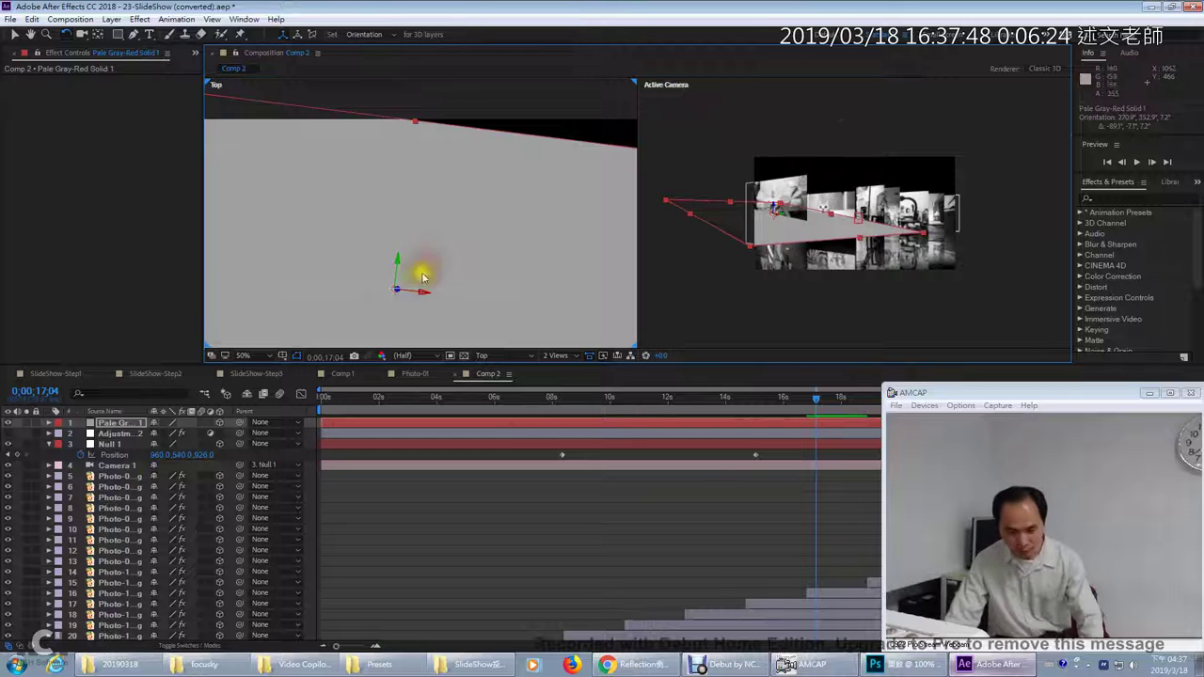
{"action": "key", "text": "ctrl+z"}
- Set the solid's X Rotation to 0x+90.0° in its Transform properties so it lies flat
{"action": "left_click", "coordinate": [50, 423]}
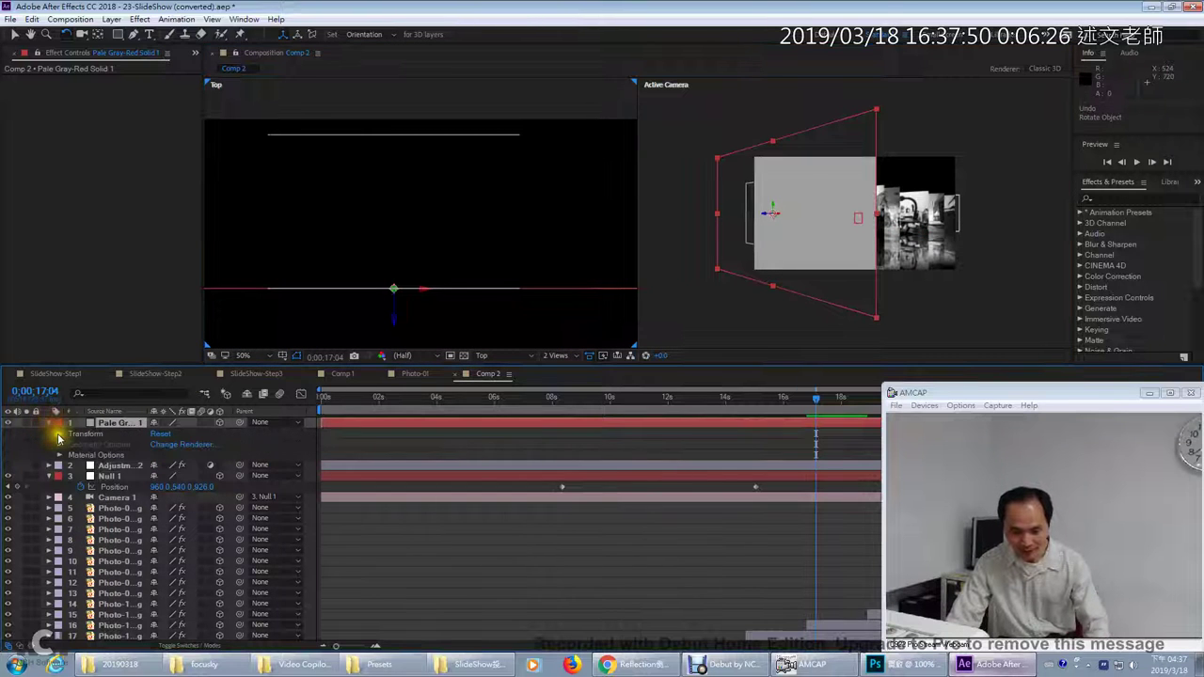
{"action": "left_click", "coordinate": [58, 435]}
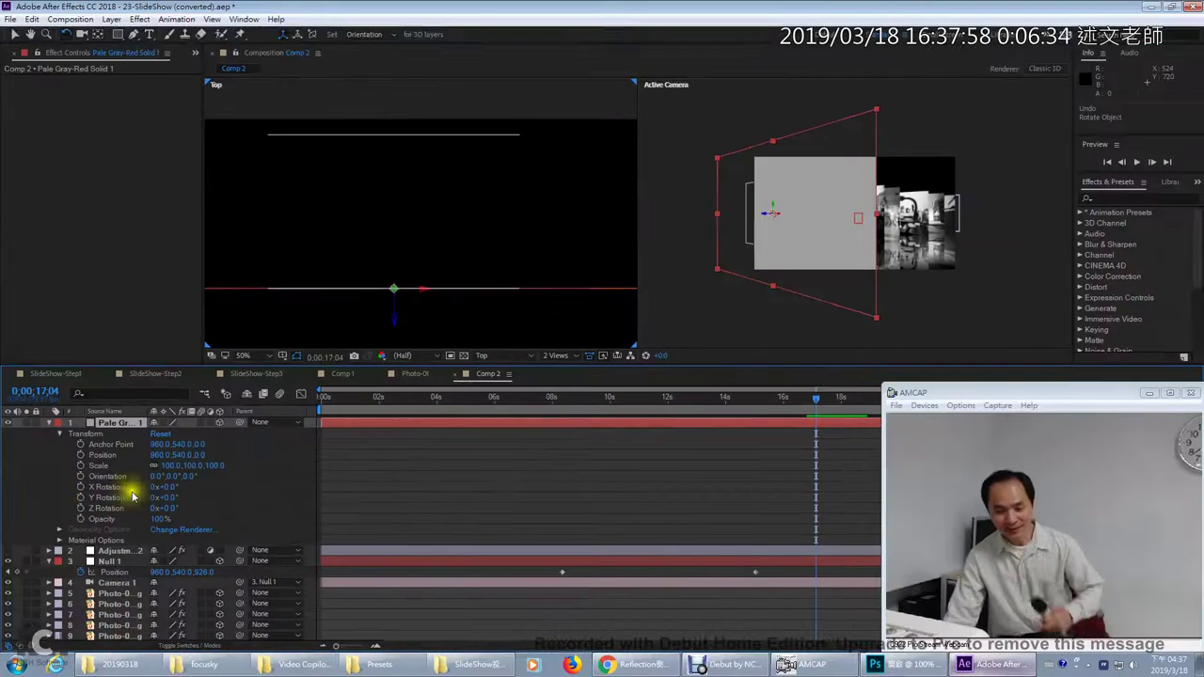
{"action": "left_click_drag", "start_coordinate": [168, 488], "coordinate": [230, 488]}
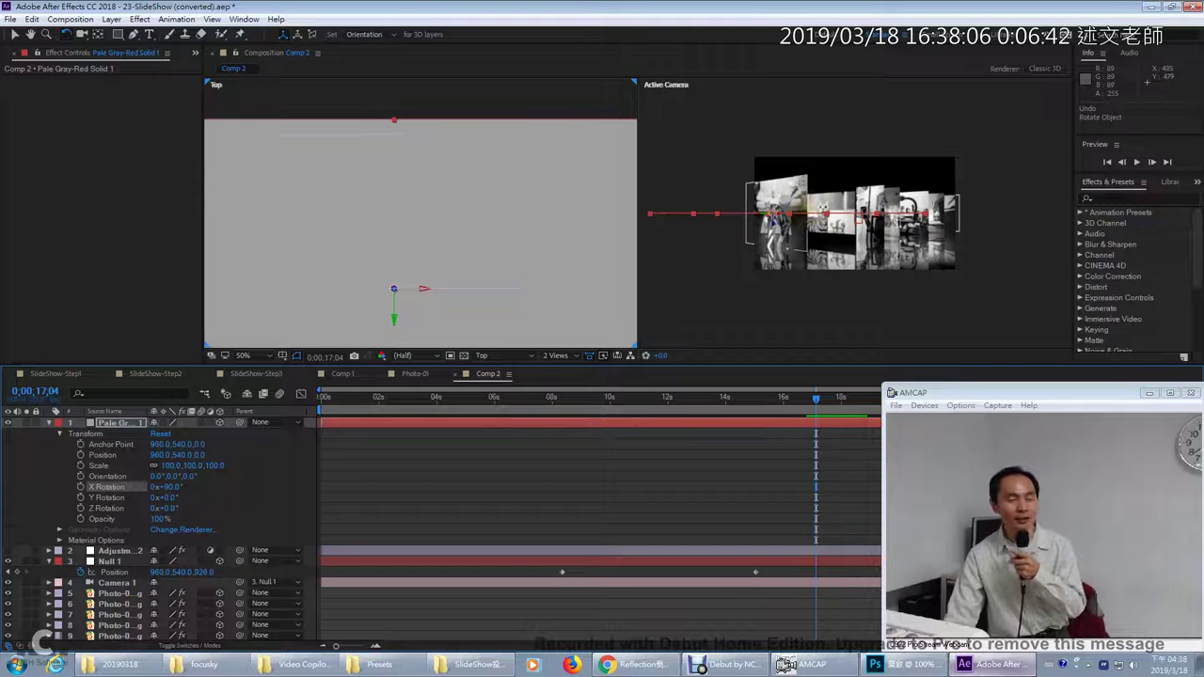
{"action": "left_click", "coordinate": [14, 34]}
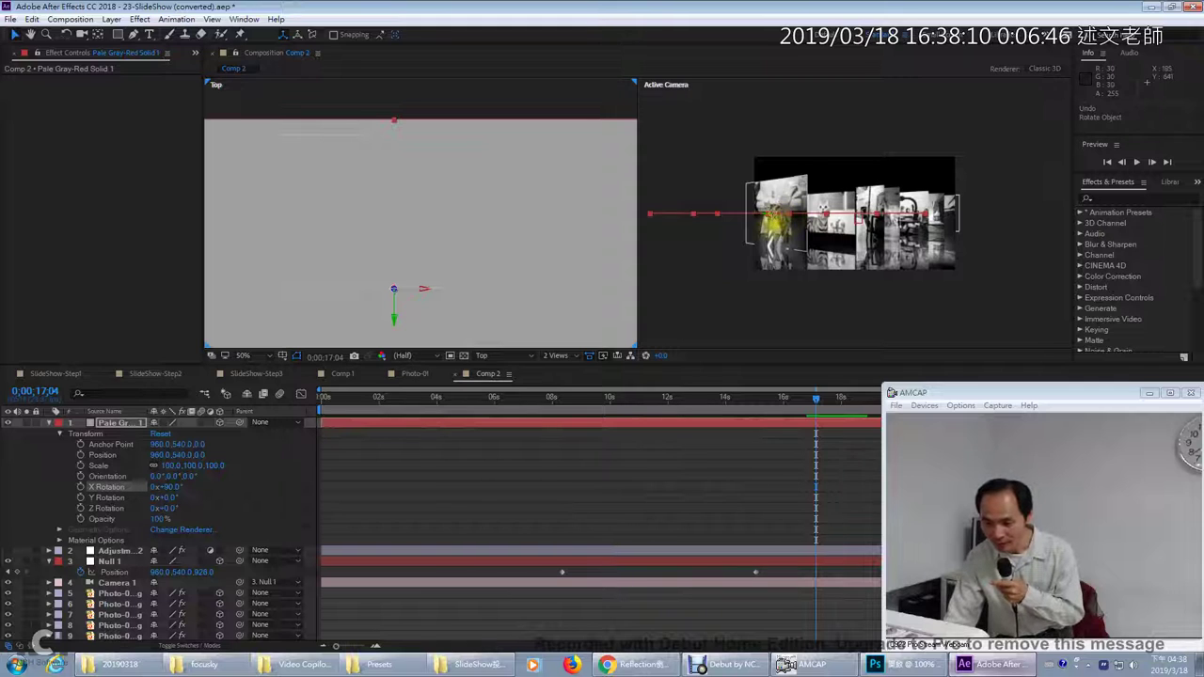
- Lower the gray floor to Position 960,810,0, scale it to 1341%, zoom to 33.3%, then hide it
{"action": "mouse_move", "coordinate": [779, 228]}
{"action": "left_mouse_down"}
{"action": "mouse_move", "coordinate": [772, 266]}
{"action": "mouse_move", "coordinate": [771, 252]}
{"action": "left_mouse_up"}
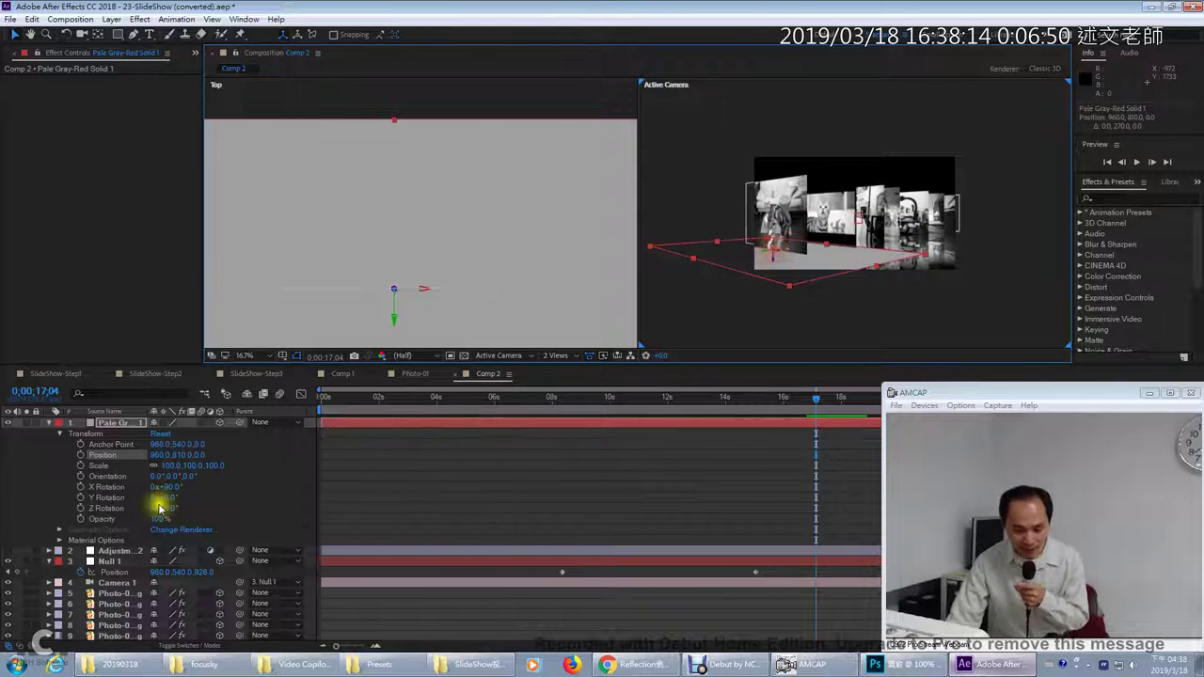
{"action": "left_click_drag", "start_coordinate": [167, 464], "coordinate": [804, 326]}
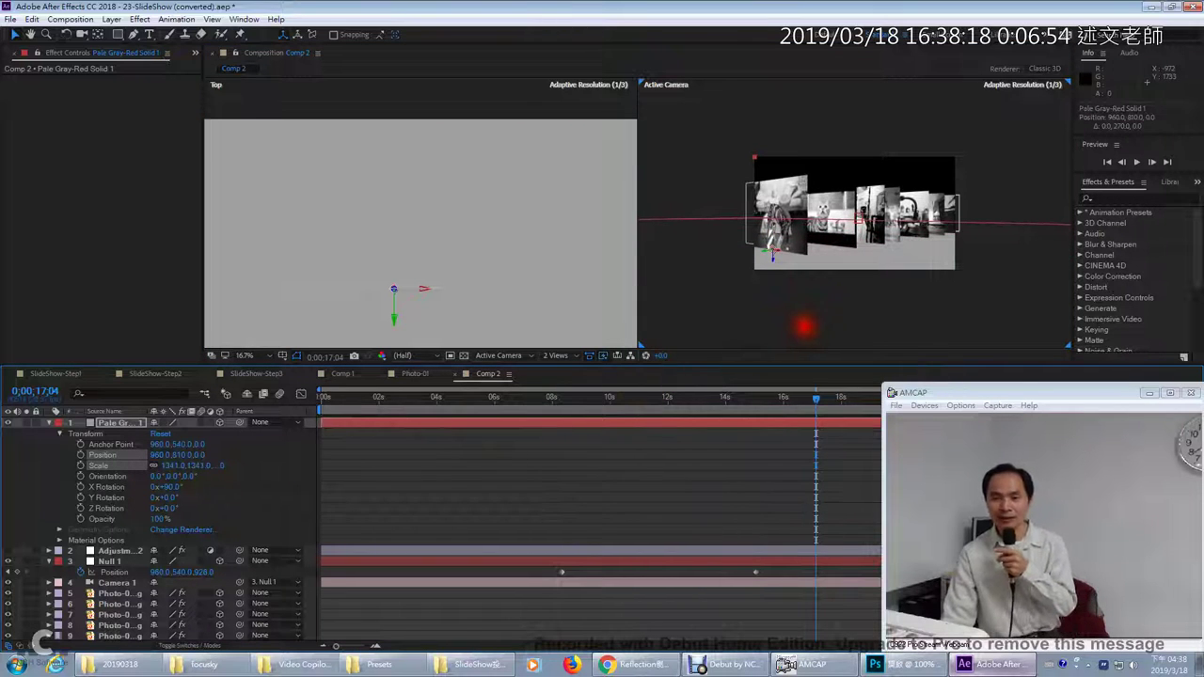
{"action": "key", "text": "period"}
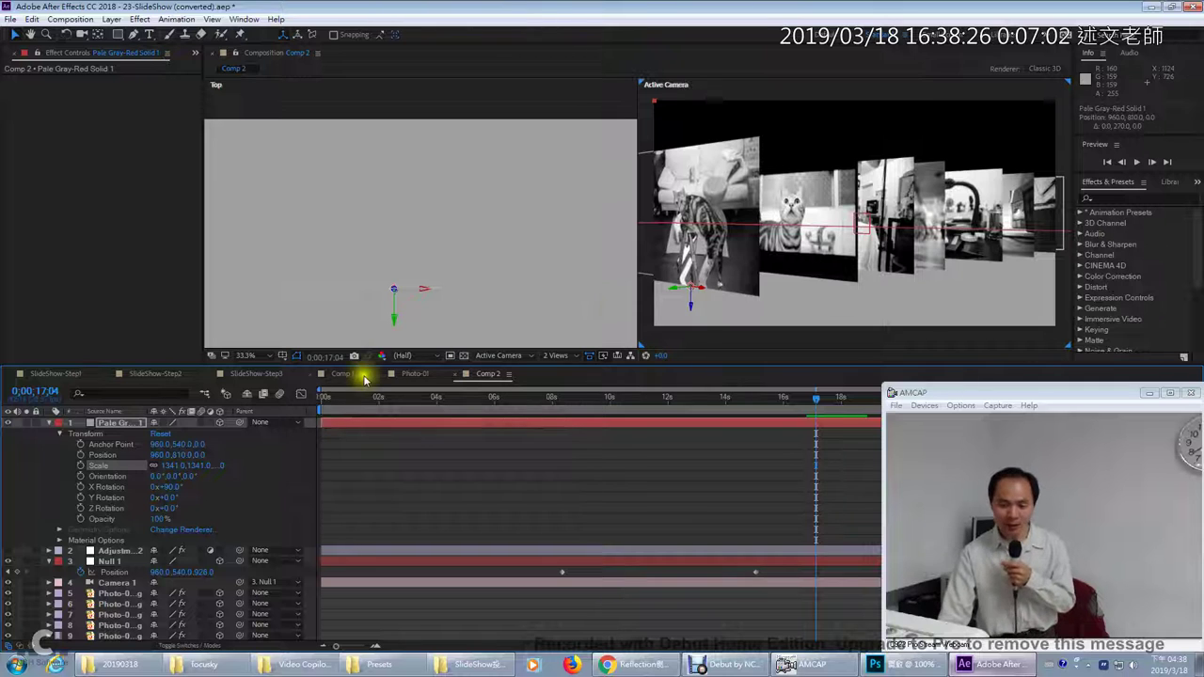
{"action": "left_click", "coordinate": [8, 423]}
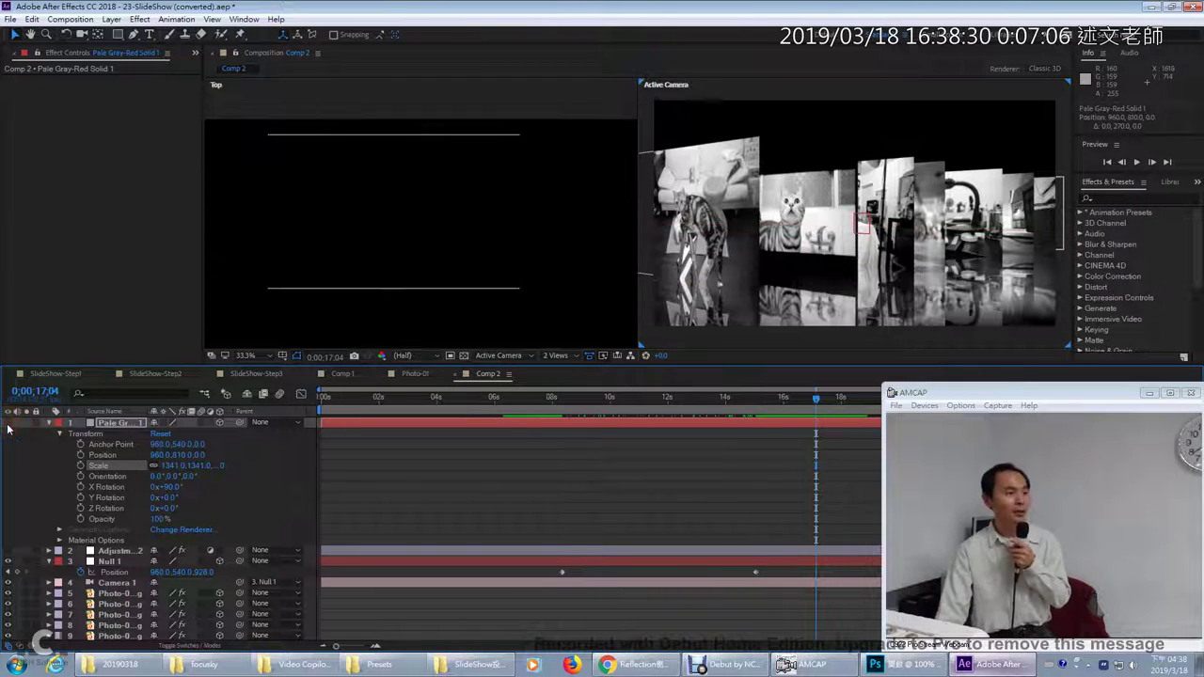
- Show the gray floor again and select Photo-20.jpg to display its VC Reflect settings
{"action": "left_click", "coordinate": [7, 423]}
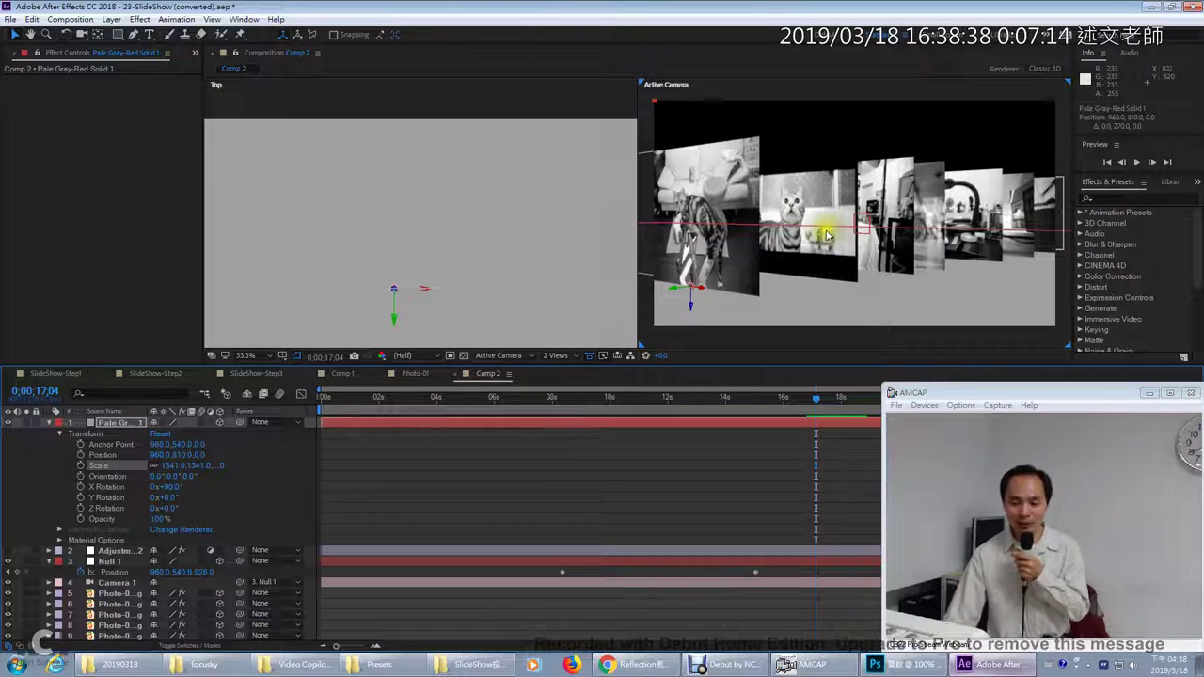
{"action": "left_click", "coordinate": [727, 191]}
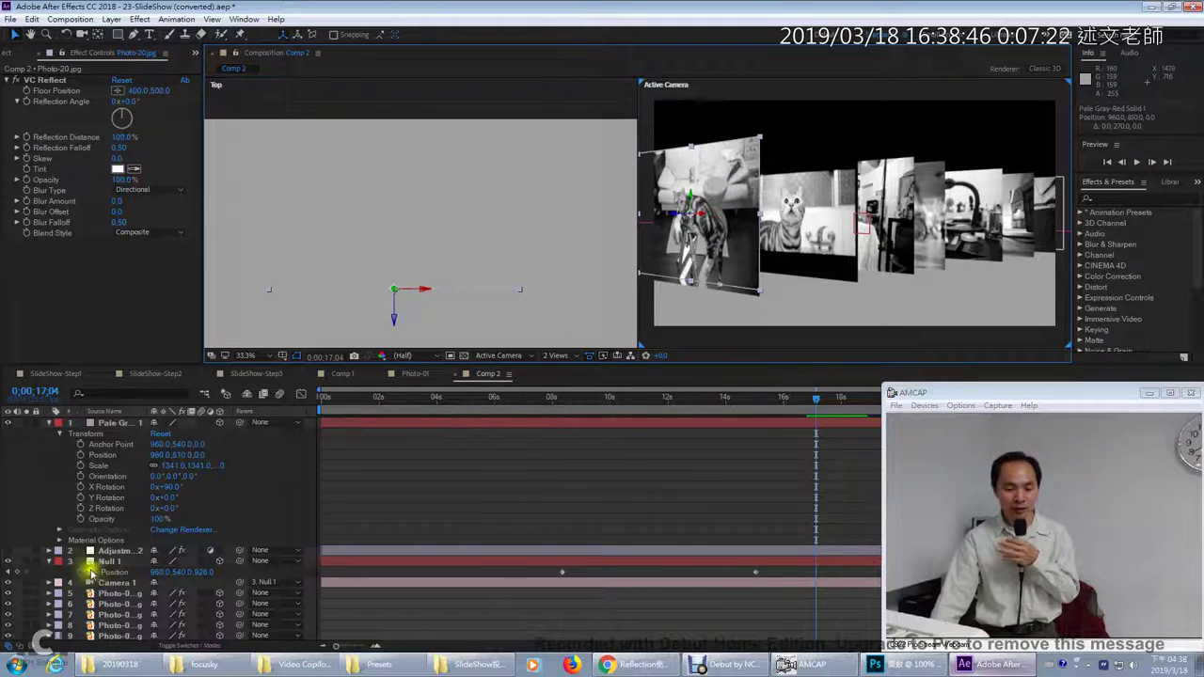
- Place Adjustment Layer 2 above Pale Gray-Red Solid 1 and move both to the stack bottom
{"action": "left_click_drag", "start_coordinate": [110, 552], "coordinate": [115, 509]}
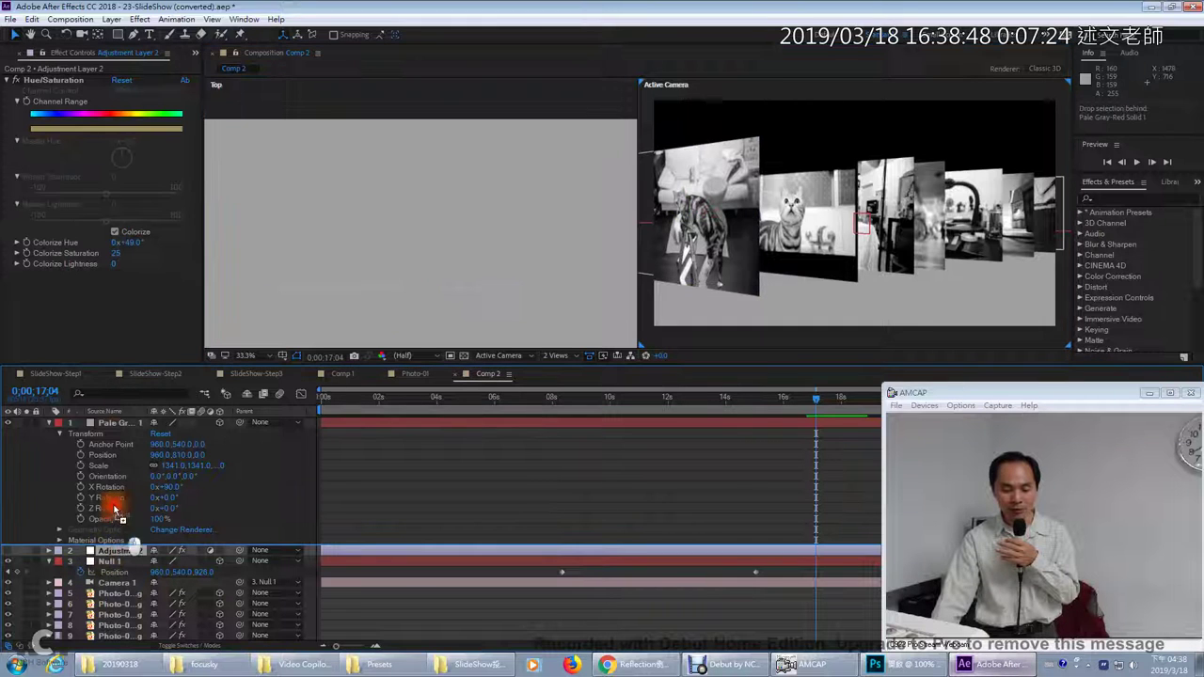
{"action": "left_click_drag", "start_coordinate": [116, 431], "coordinate": [115, 425]}
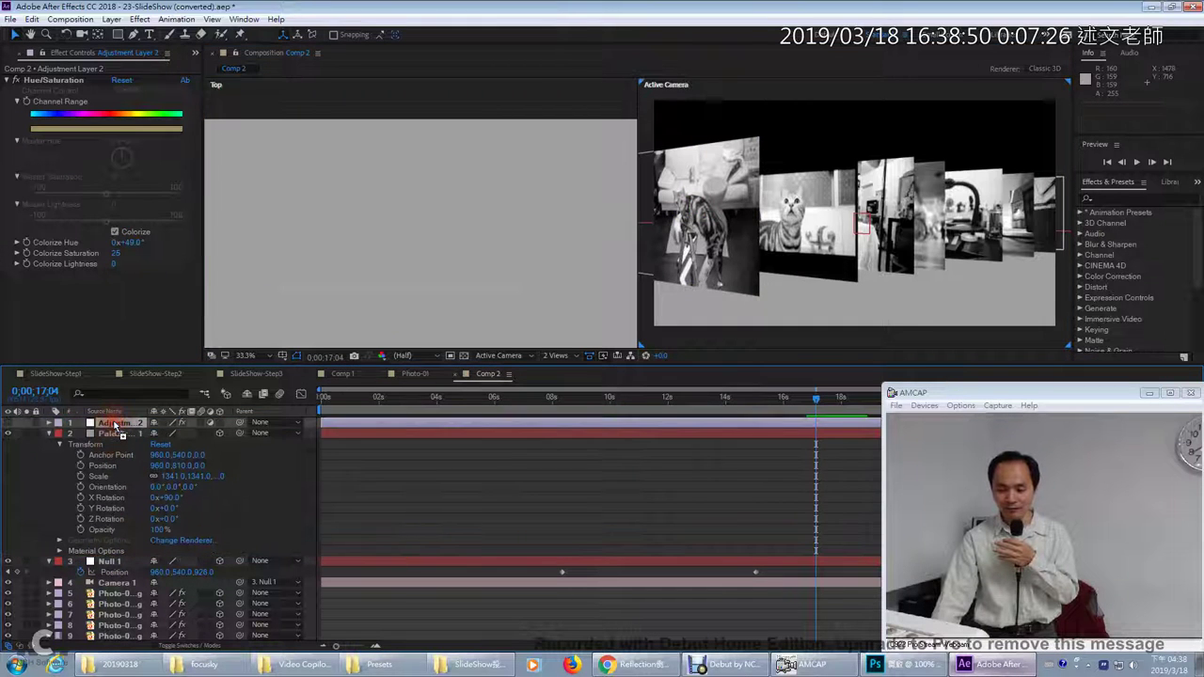
{"action": "left_click", "coordinate": [113, 434]}
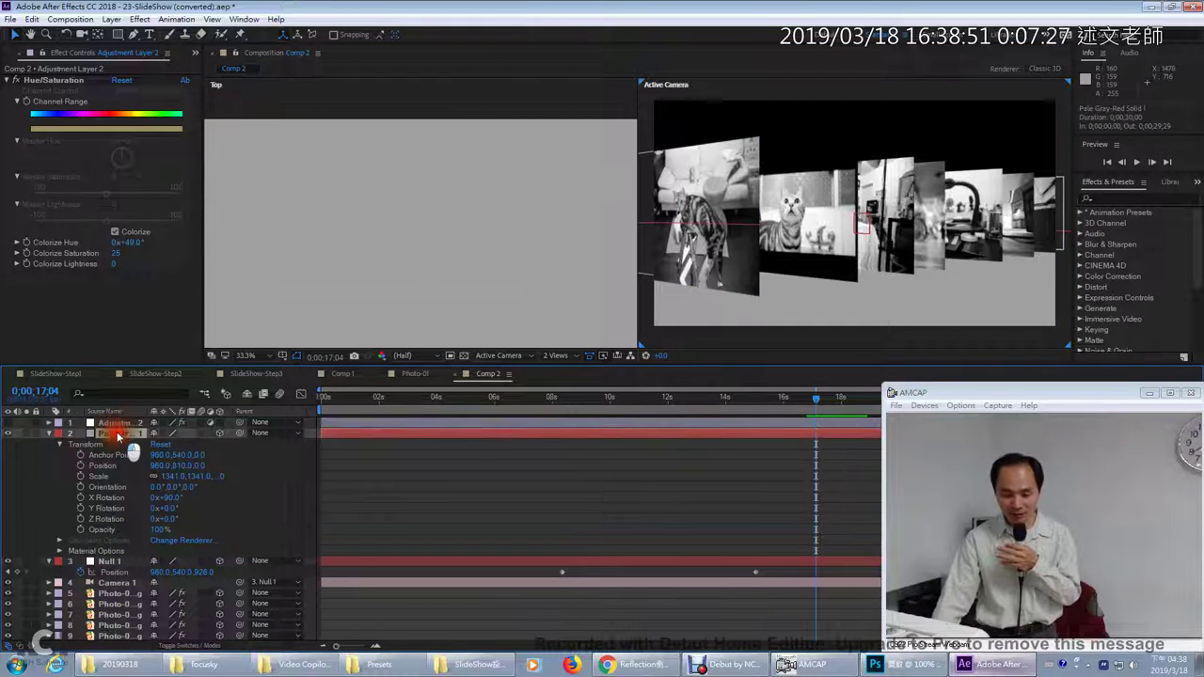
{"action": "left_click", "coordinate": [49, 433]}
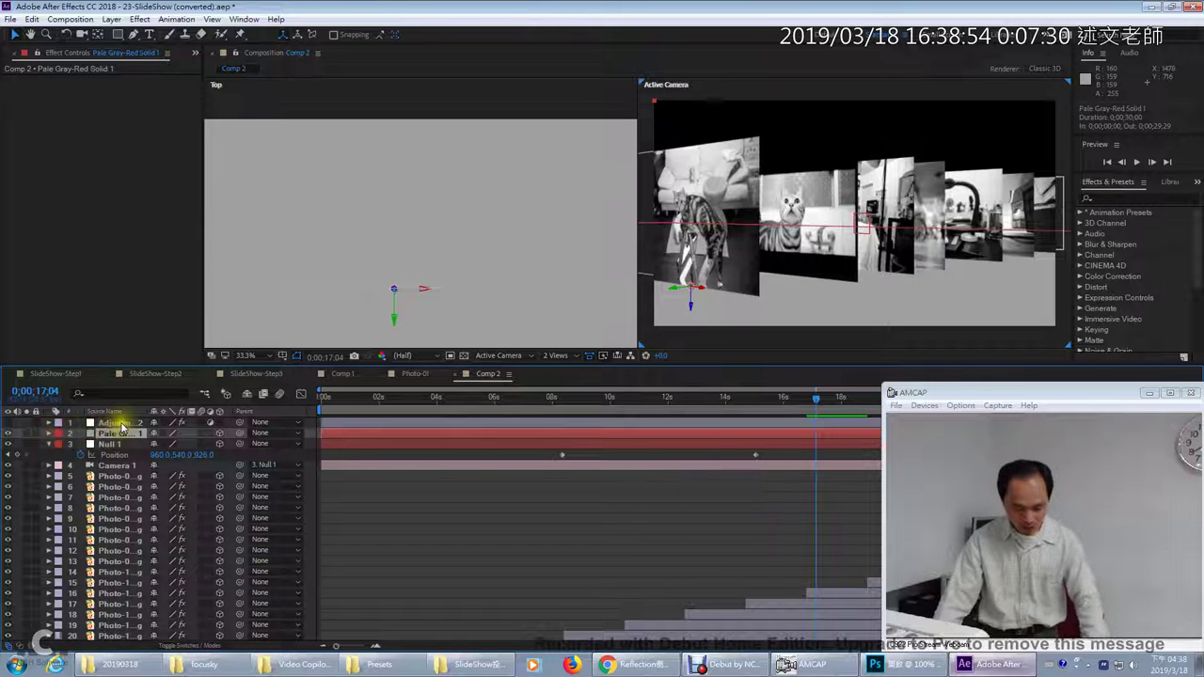
{"action": "mouse_move", "coordinate": [120, 421]}
{"action": "left_mouse_down"}
{"action": "mouse_move", "coordinate": [130, 639]}
{"action": "mouse_move", "coordinate": [117, 639]}
{"action": "left_mouse_up"}
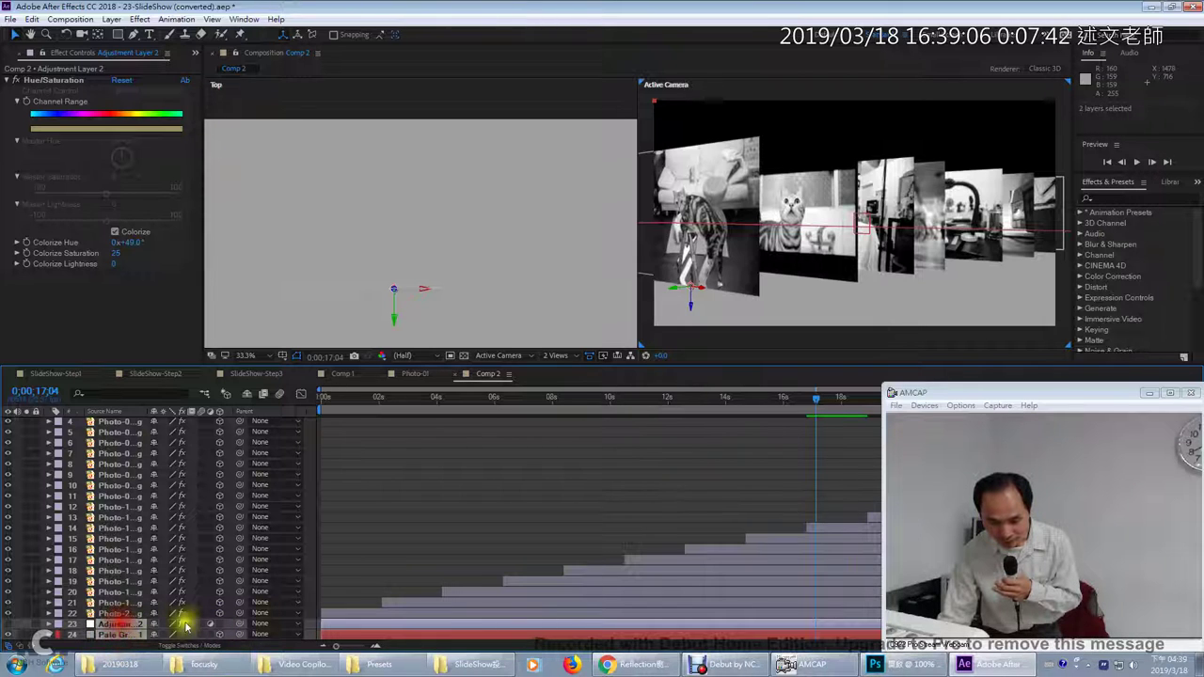
- Try making the adjustment layer 3D, undo it, then hide Adjustment Layer 2
{"action": "left_click", "coordinate": [212, 623]}
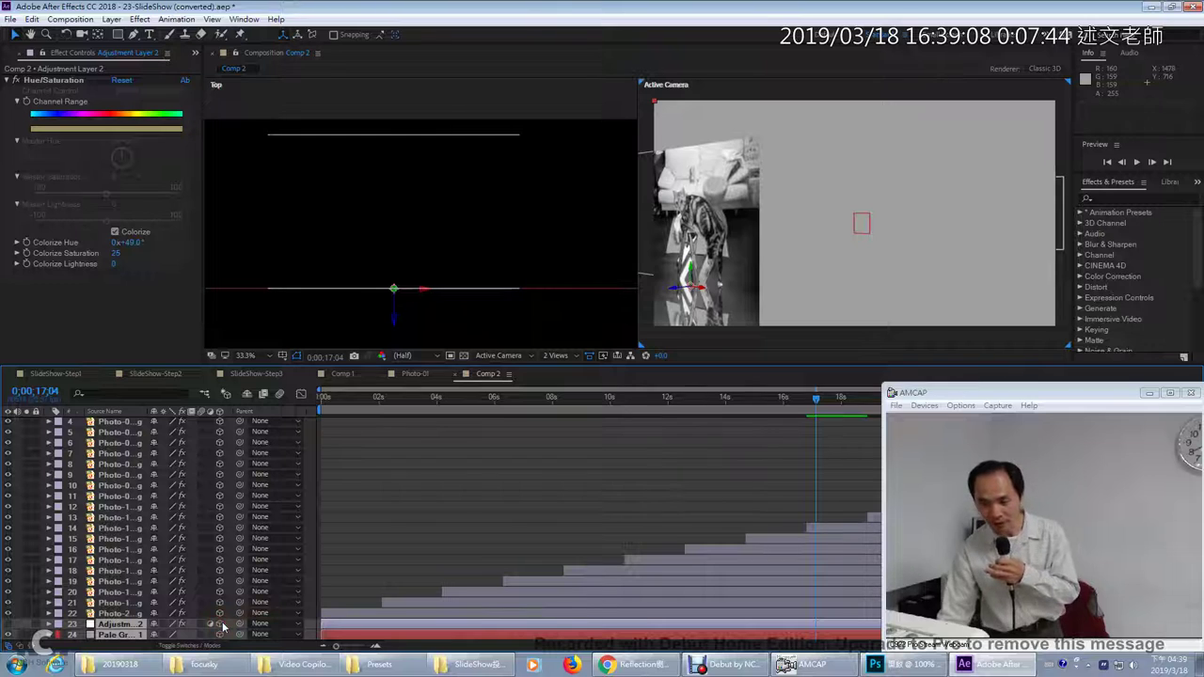
{"action": "left_click", "coordinate": [125, 634], "text": "shift"}
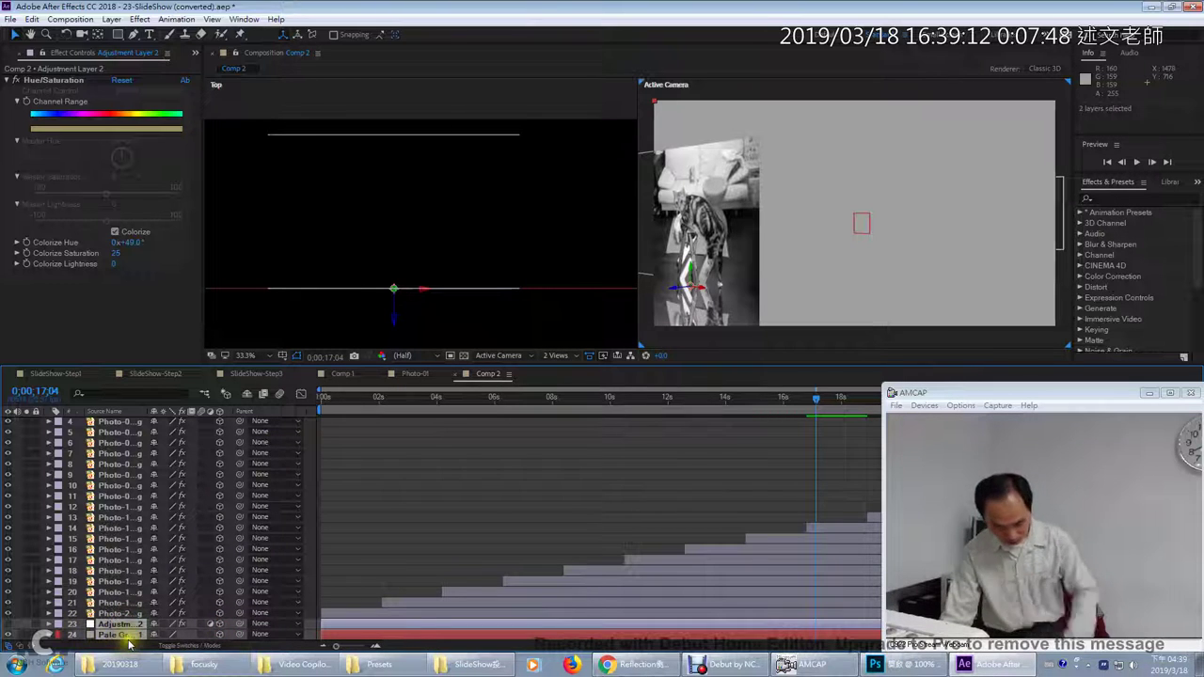
{"action": "key", "text": "ctrl+z"}
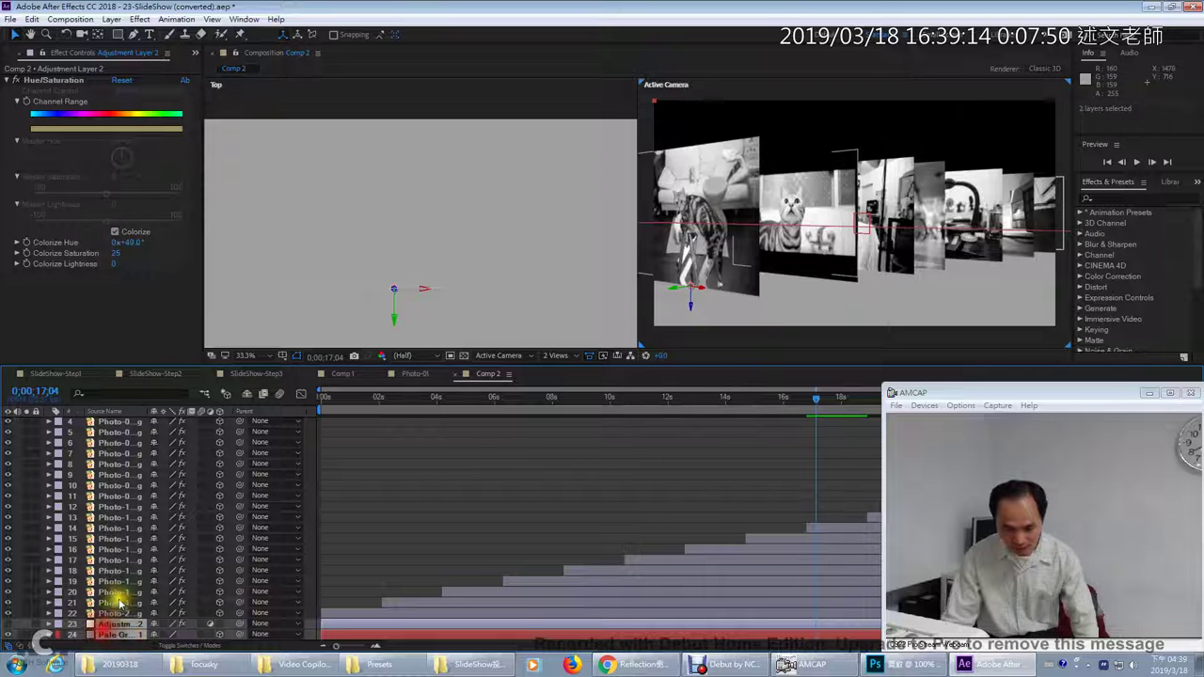
{"action": "left_click", "coordinate": [115, 602]}
{"action": "left_click", "coordinate": [119, 625]}
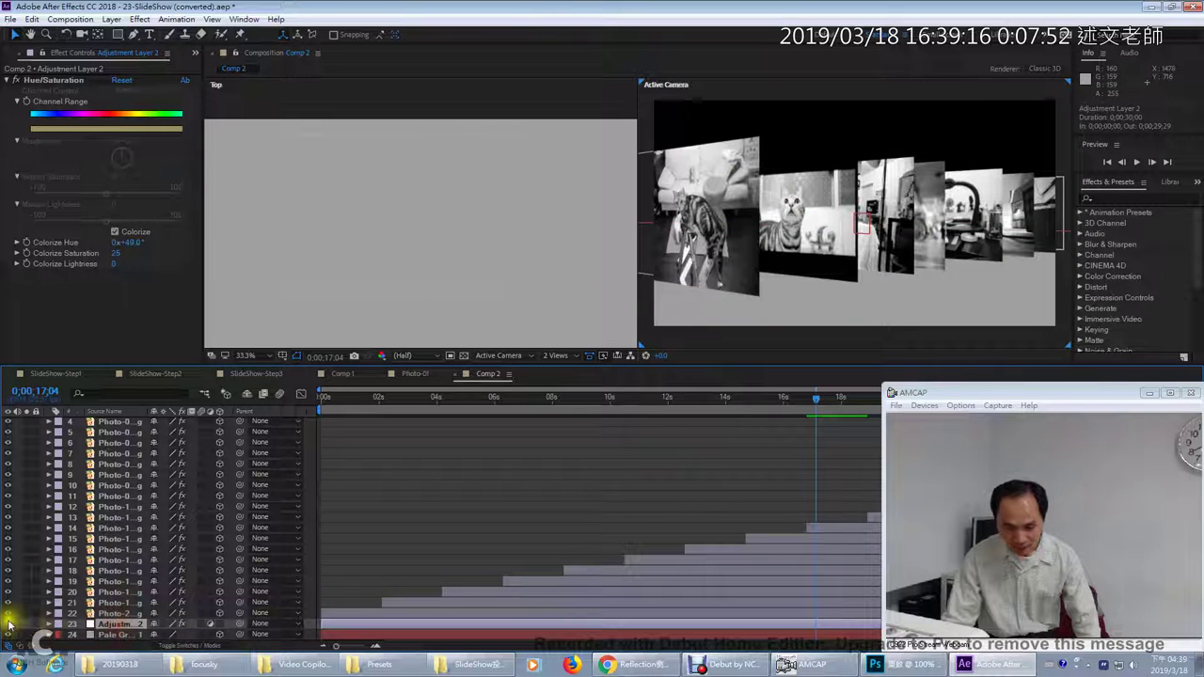
{"action": "left_click", "coordinate": [9, 623]}
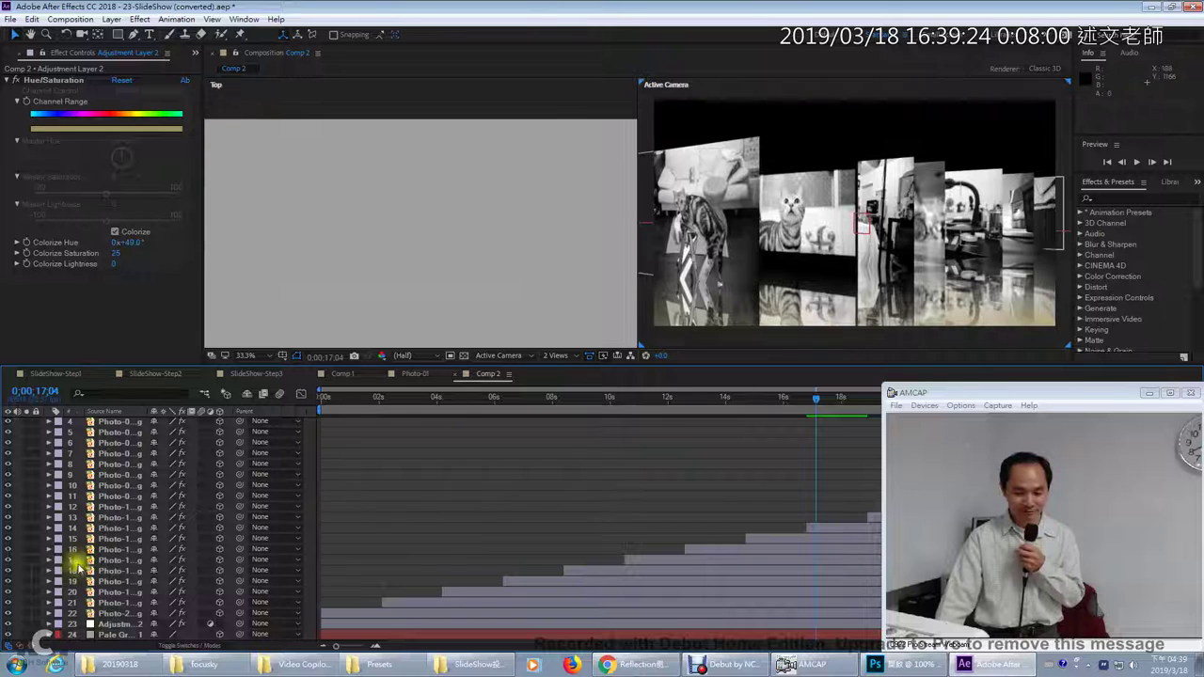
- Delete Hue/Saturation from Adjustment Layer 2, toggling its visibility to compare the floor before and after
{"action": "left_click", "coordinate": [8, 633]}
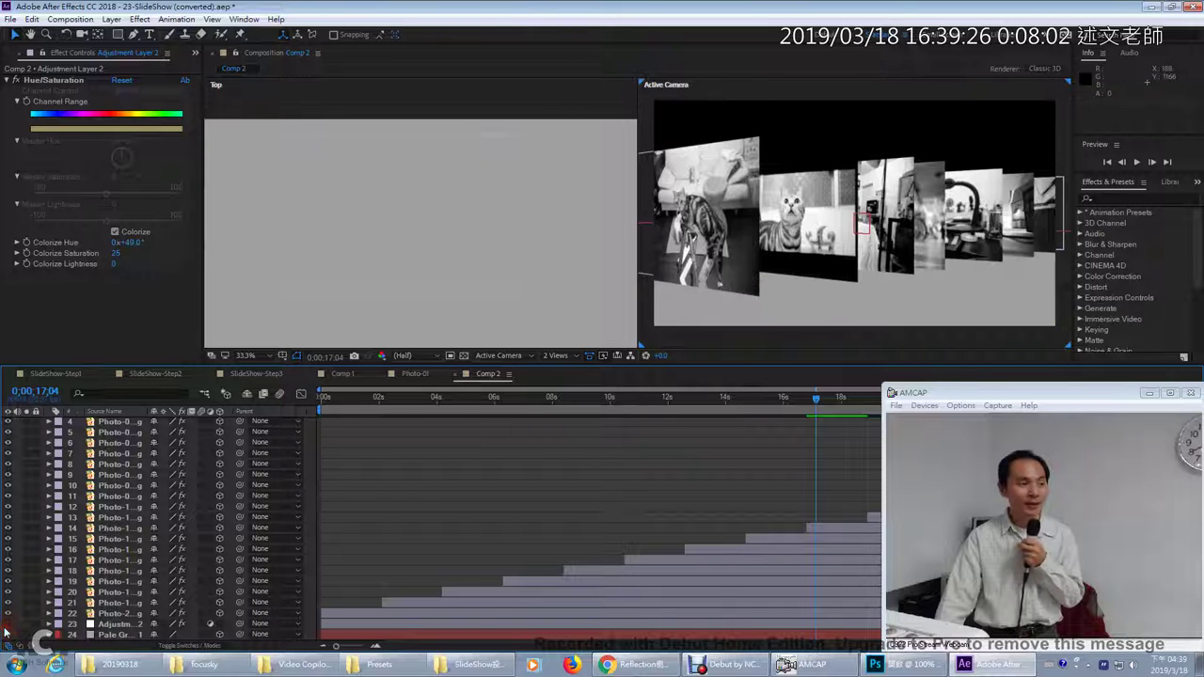
{"action": "left_click", "coordinate": [7, 634]}
{"action": "left_click", "coordinate": [57, 81]}
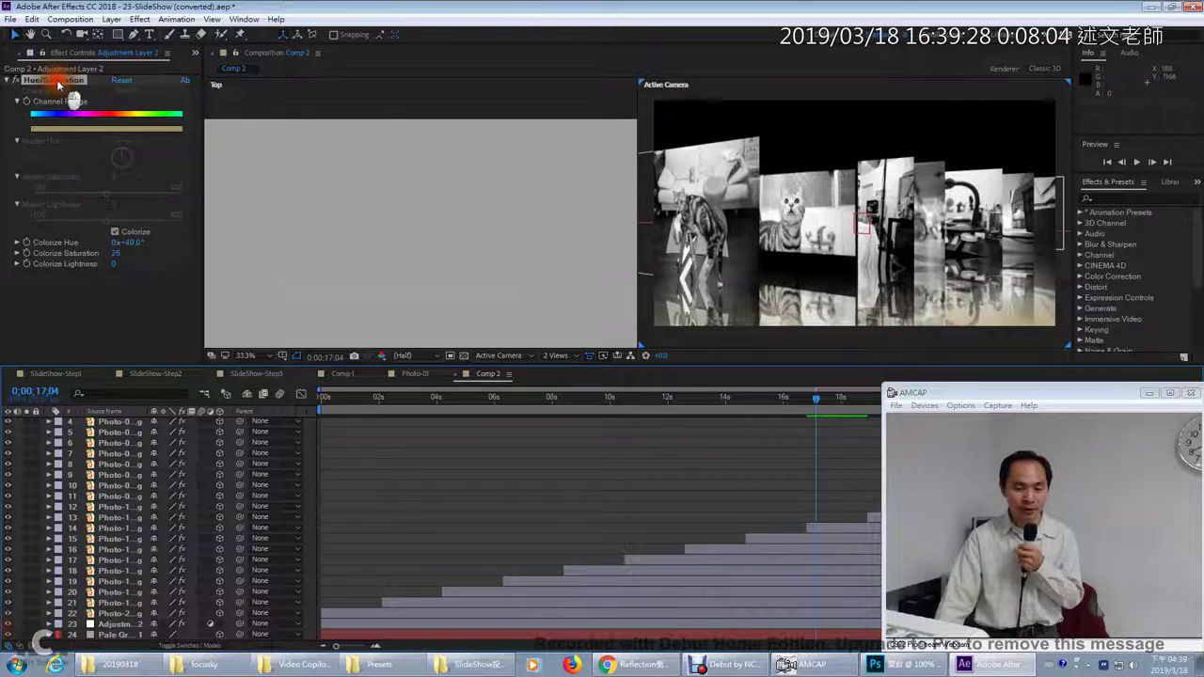
{"action": "key", "text": "Delete"}
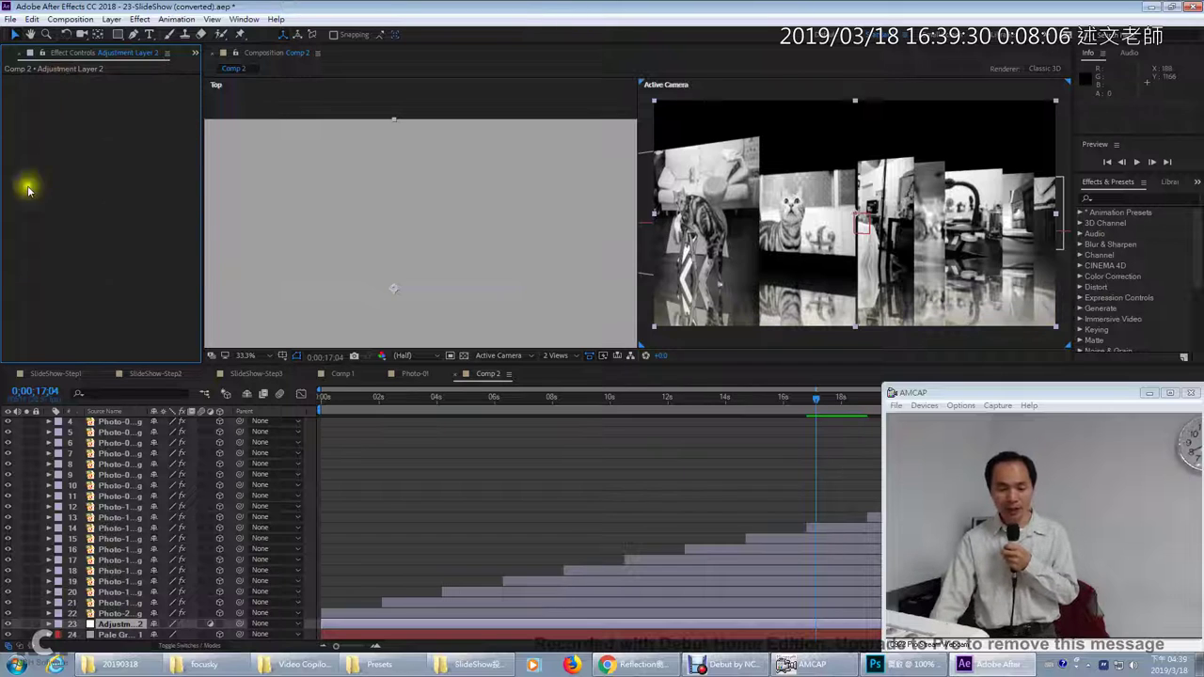
{"action": "left_click", "coordinate": [8, 632]}
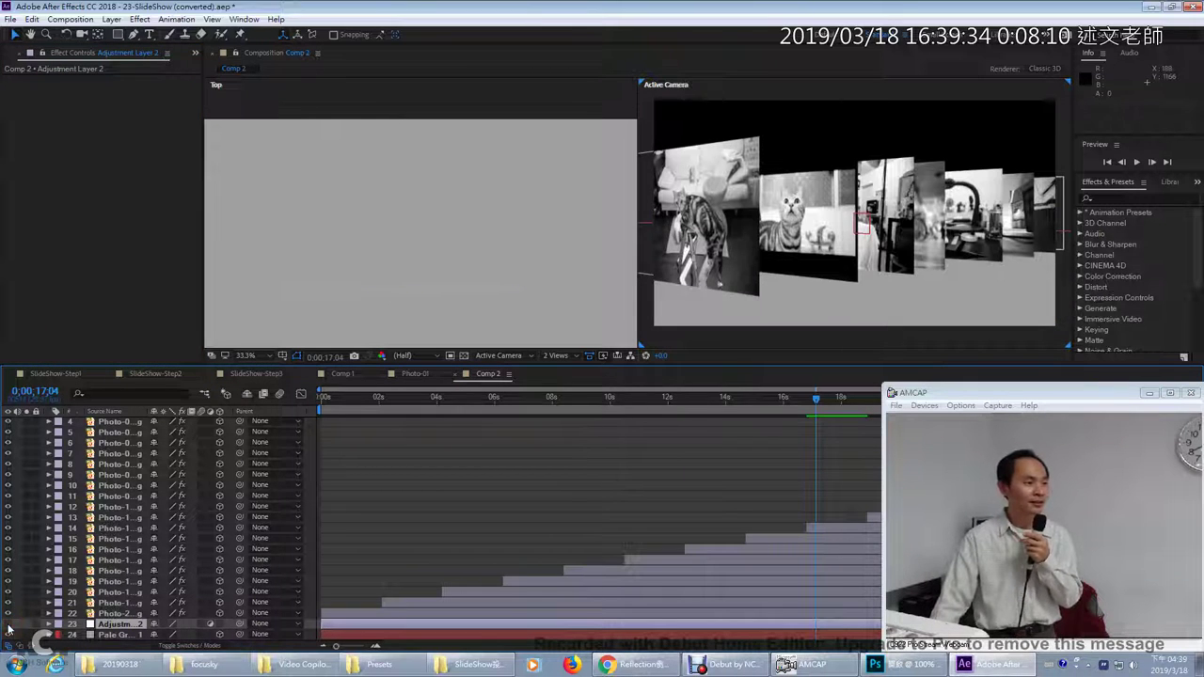
{"action": "left_click", "coordinate": [7, 632]}
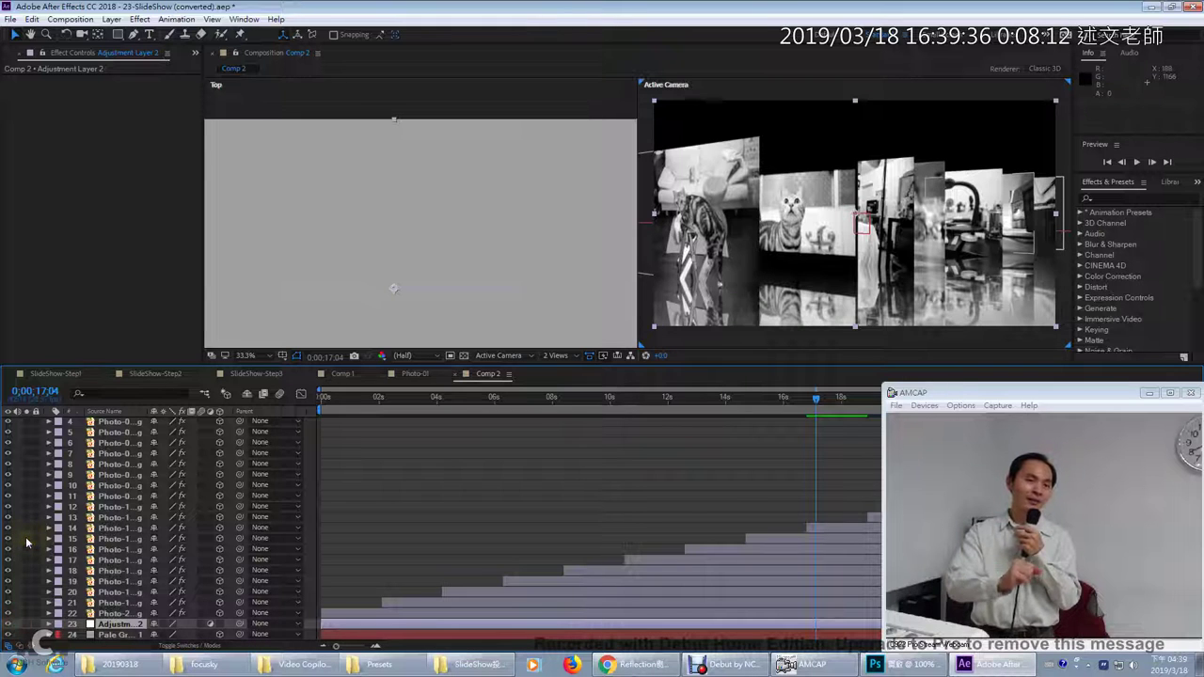